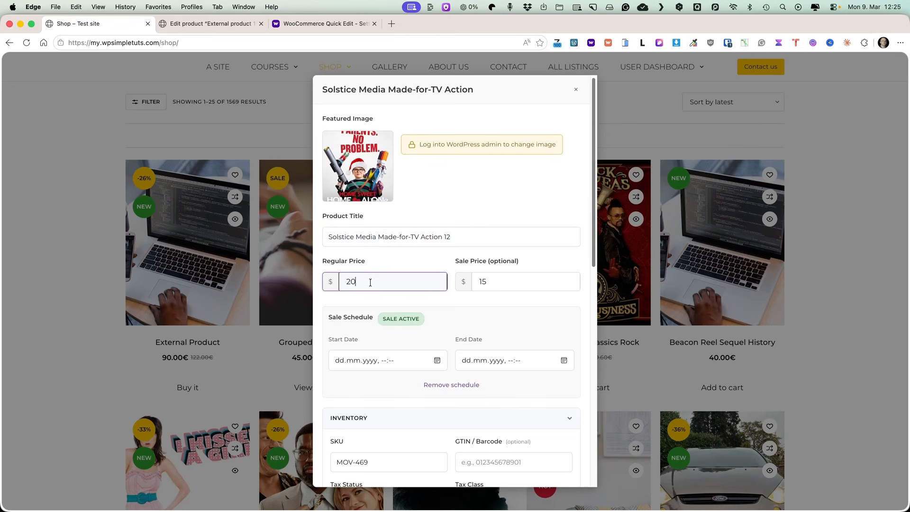
Step: Set Solstice Media Made-for-TV Action 12's regular price to 200 and its sale price to 150, and save the changes
type("0")
left_click(486, 281)
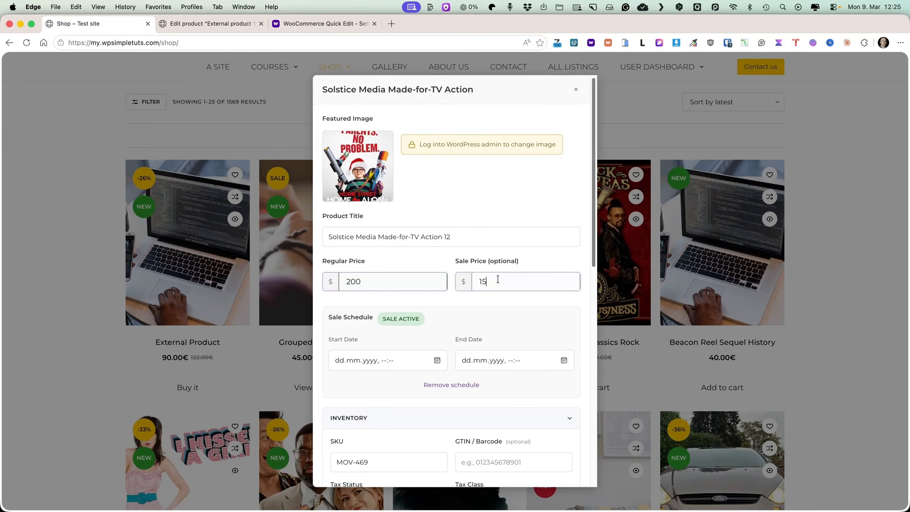
type("0")
scroll(419, 289, "down", 2)
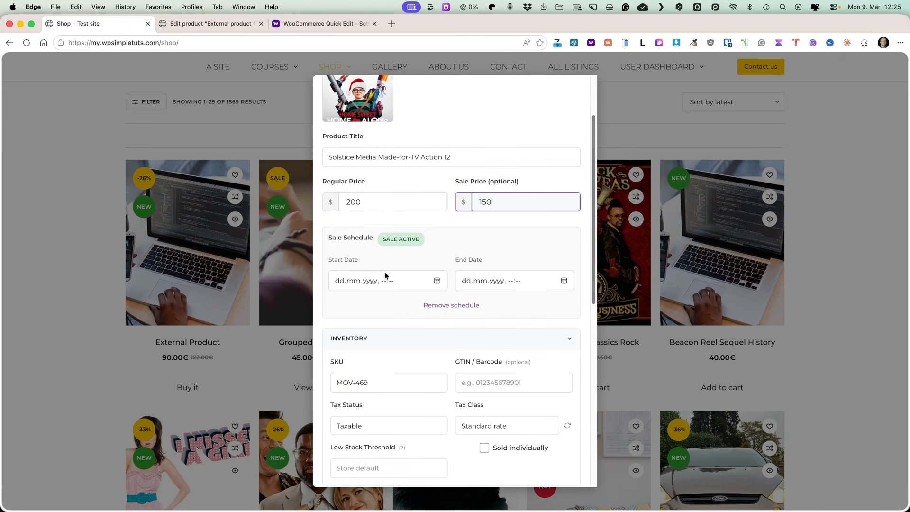
scroll(441, 271, "down", 3)
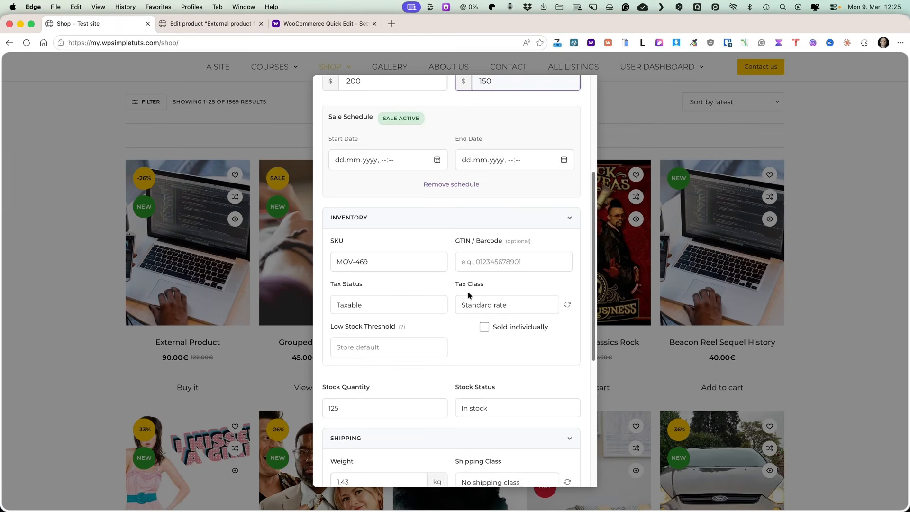
scroll(462, 294, "down", 5)
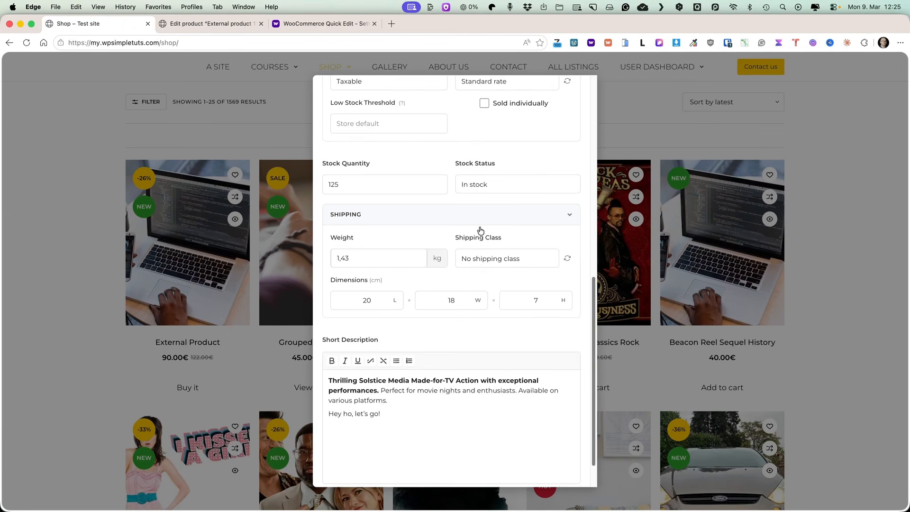
scroll(462, 244, "down", 1)
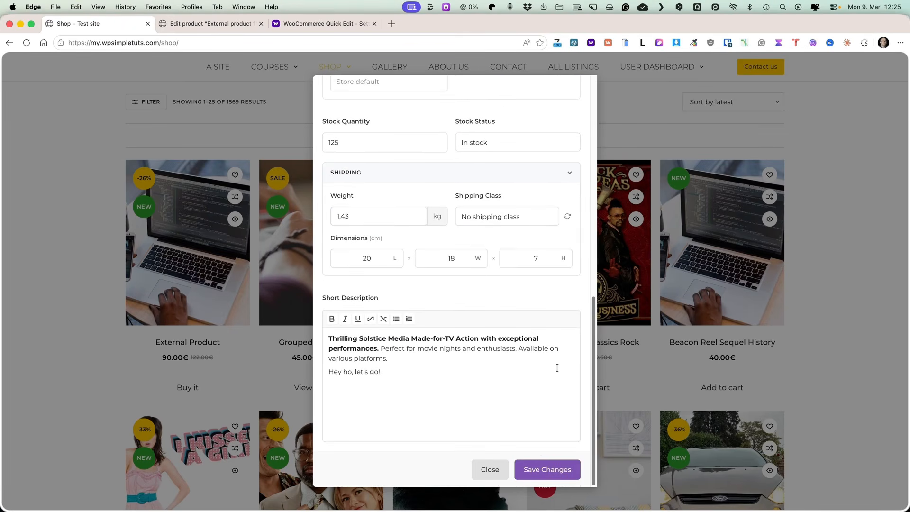
left_click(548, 470)
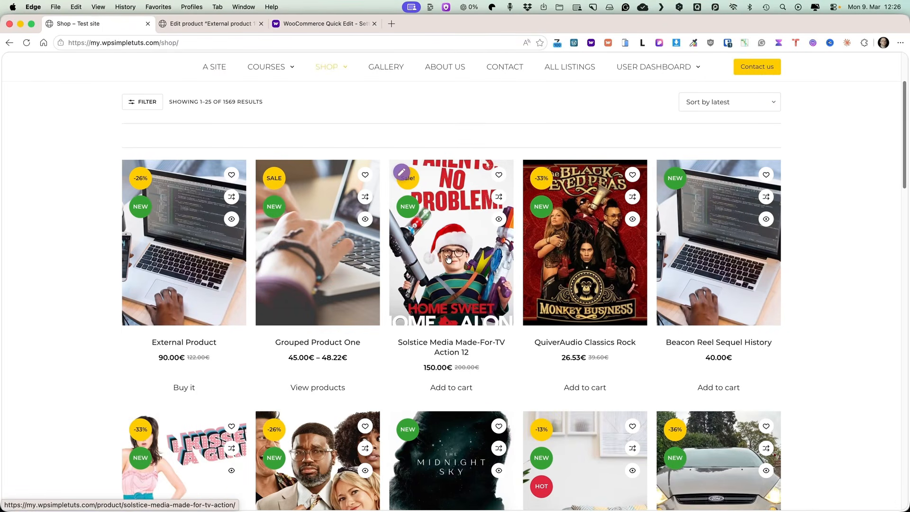
Step: Open the Solstice Media Made-for-TV Action 12 product page in a new tab and open its quick editor there
left_click(402, 290, "super")
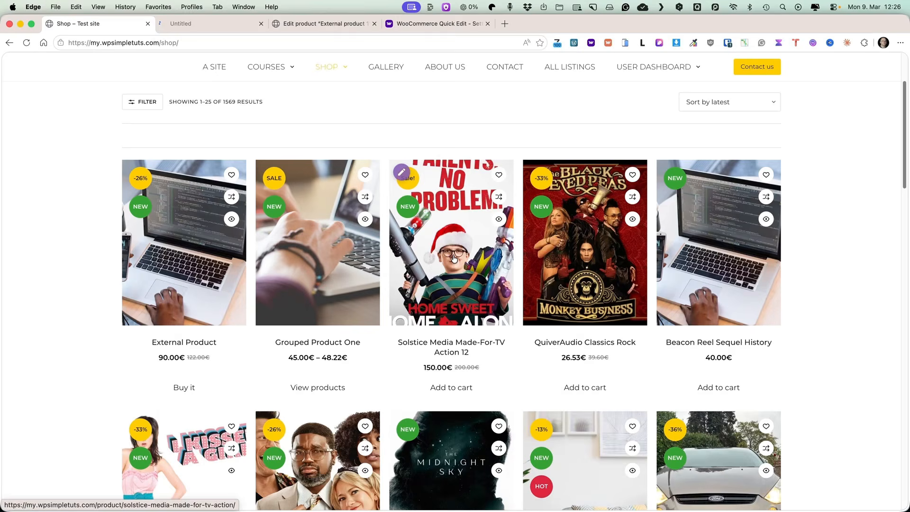
left_click(209, 24)
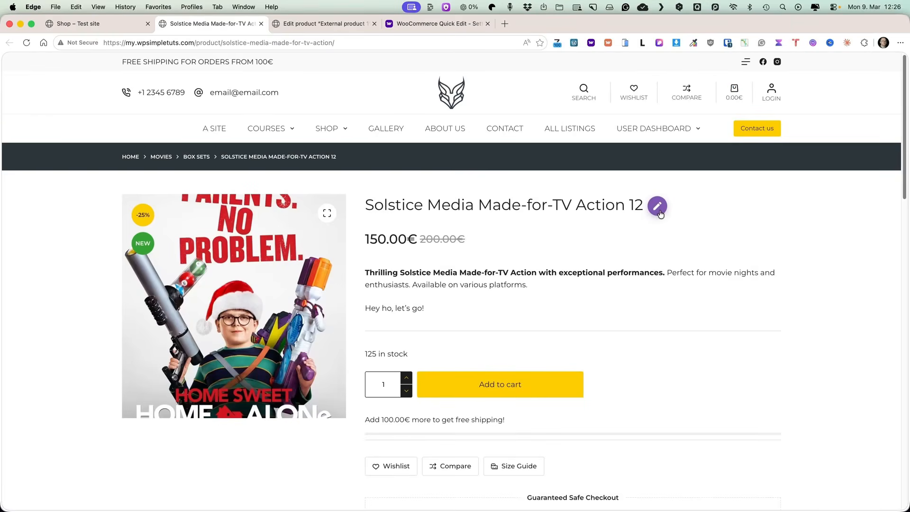
left_click(659, 210)
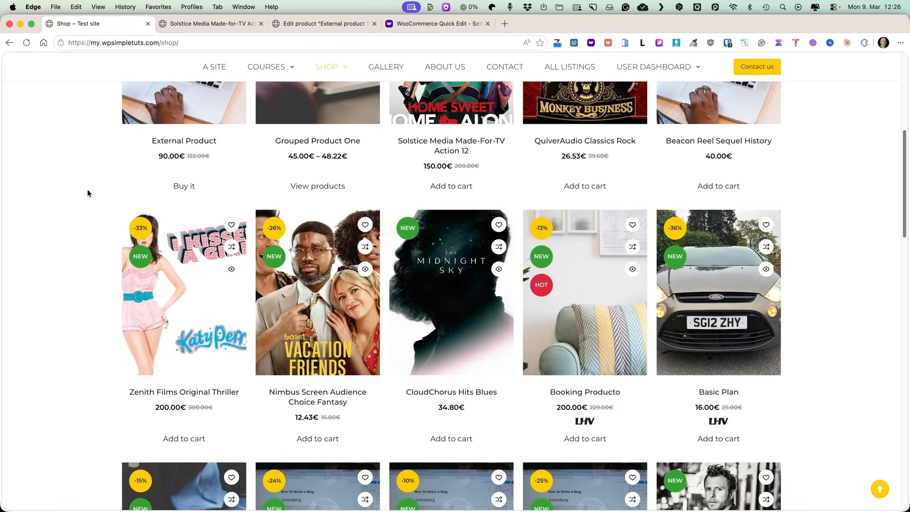
Step: Open Grouped Product One from the shop in a new tab and view the quick editors of the group and its first child product
scroll(88, 192, "up", 5)
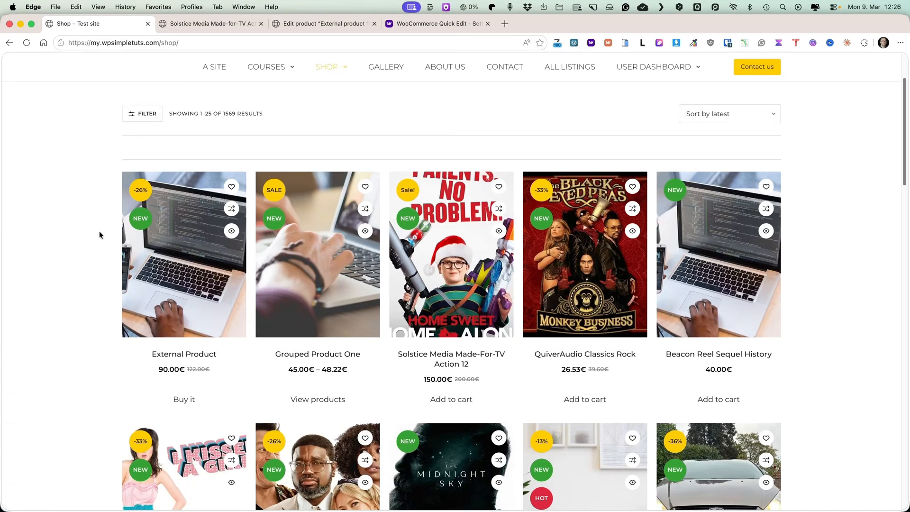
left_click(307, 250, "super")
left_click(332, 23)
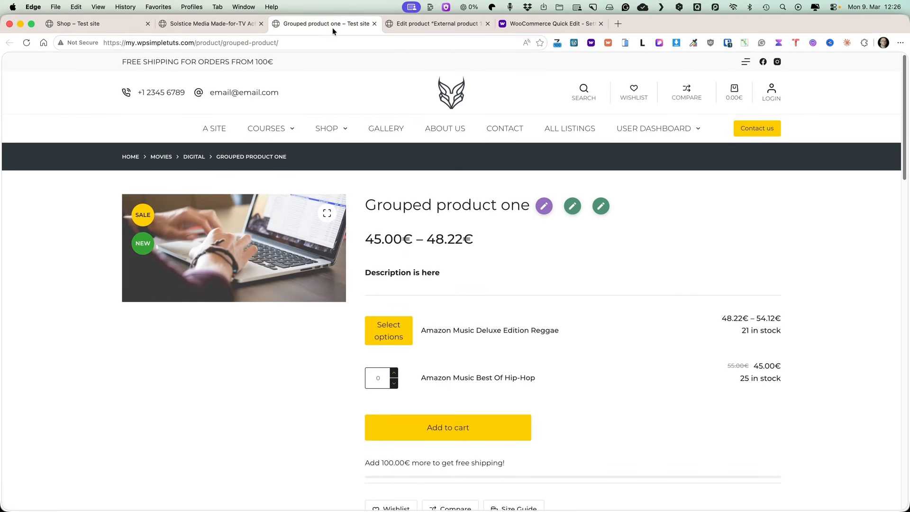
left_click(544, 209)
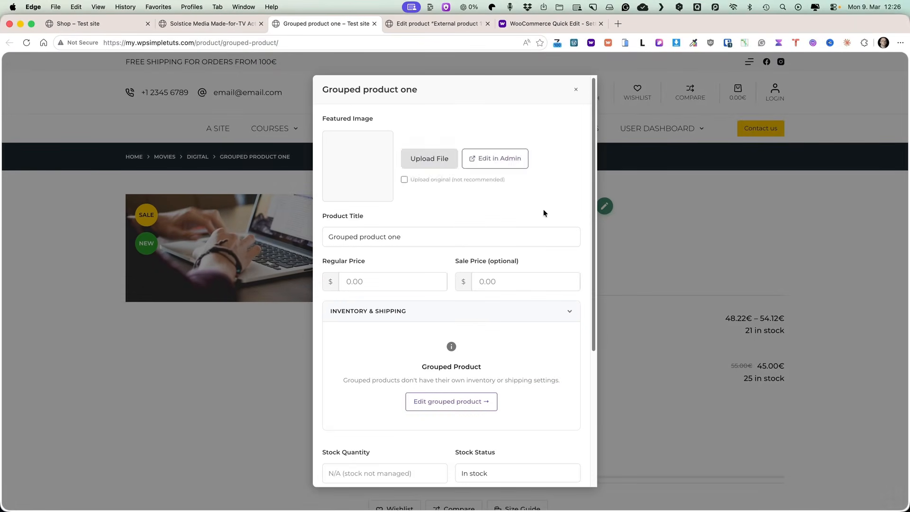
left_click(577, 91)
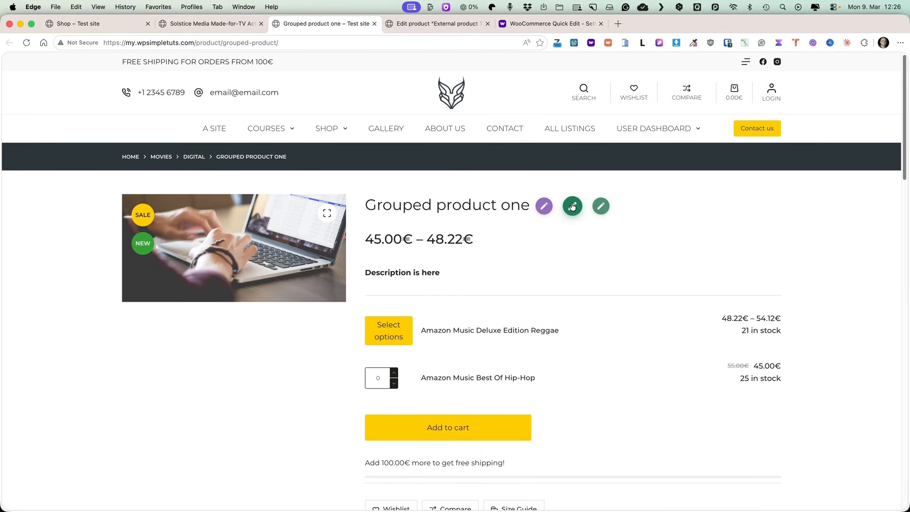
left_click(572, 206)
left_click(577, 91)
Step: Return to the shop, open SkylineTunes Remastered Rock 1's quick editor and review the settings of its CD, Limited Edition variation
left_click(102, 23)
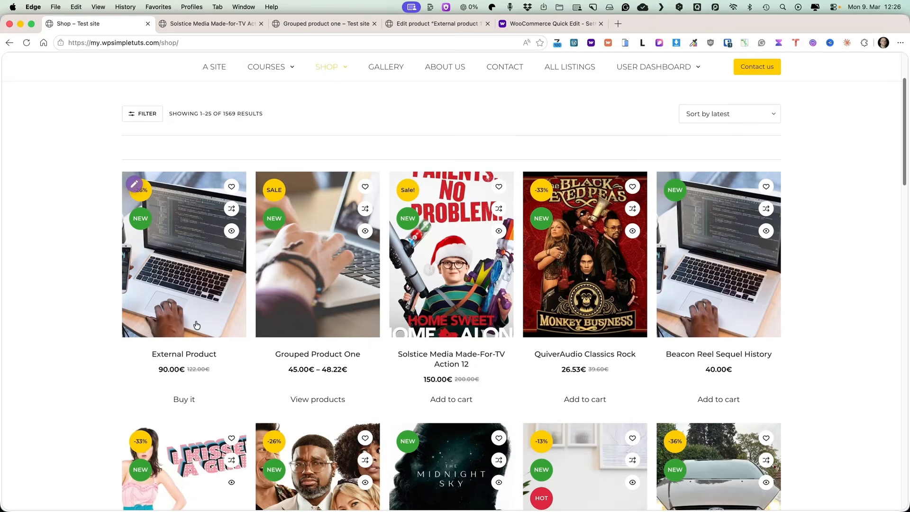
scroll(218, 323, "down", 12)
scroll(232, 314, "down", 7)
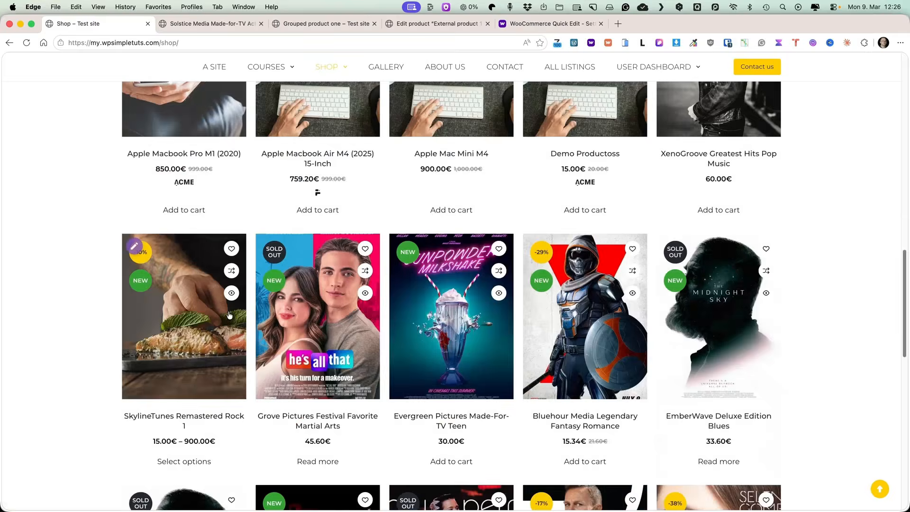
left_click(134, 219)
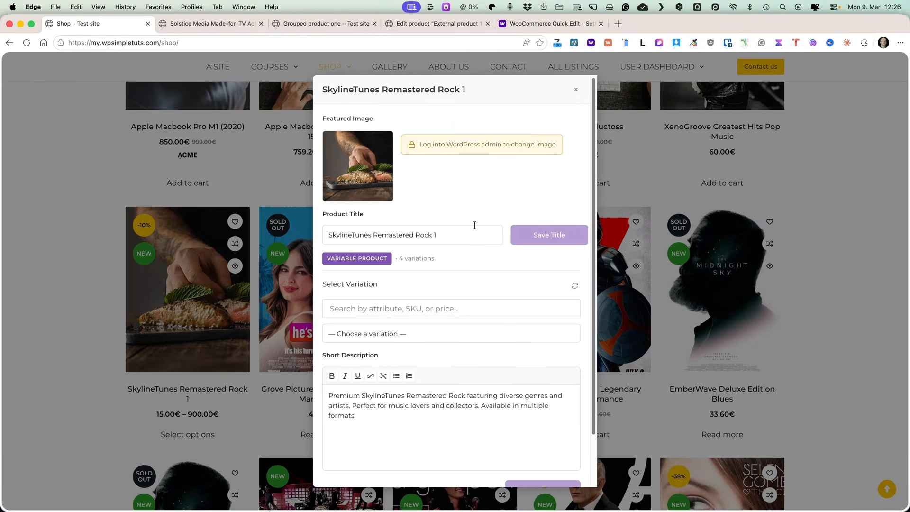
left_click(377, 334)
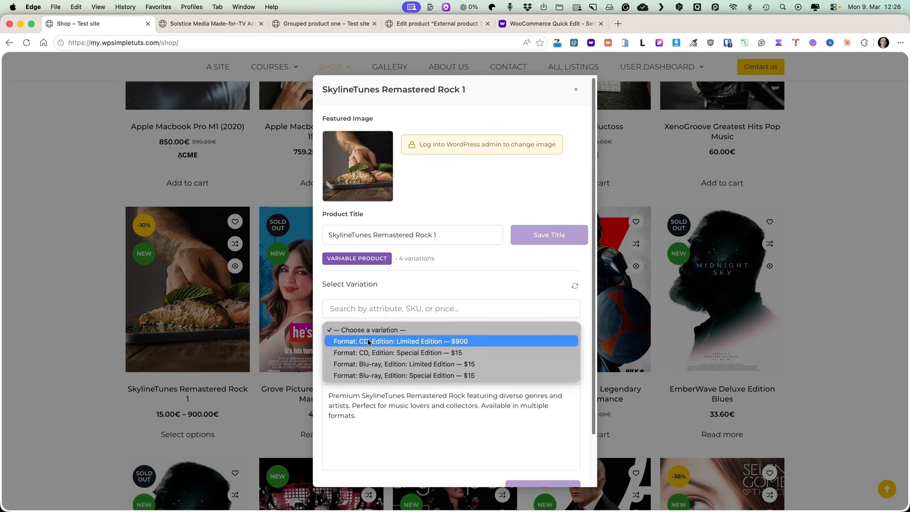
left_click(369, 341)
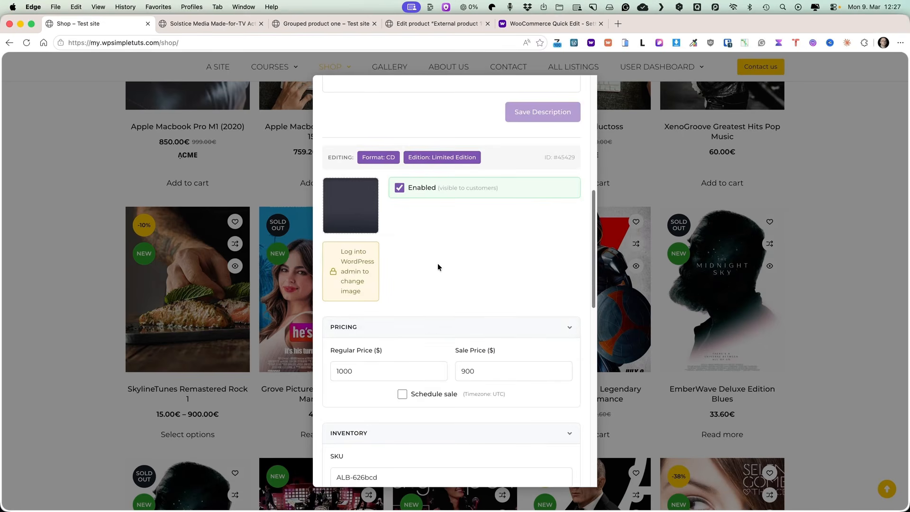
scroll(438, 267, "down", 5)
scroll(466, 279, "down", 3)
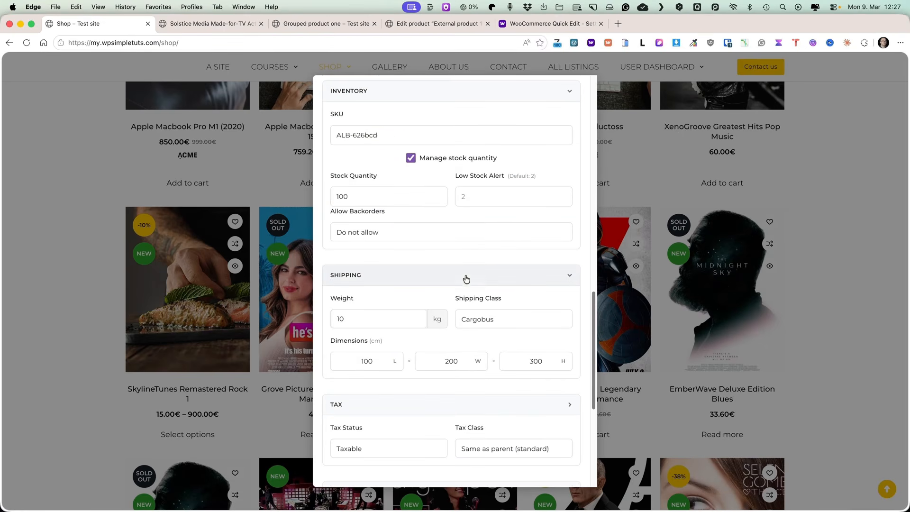
scroll(469, 294, "down", 5)
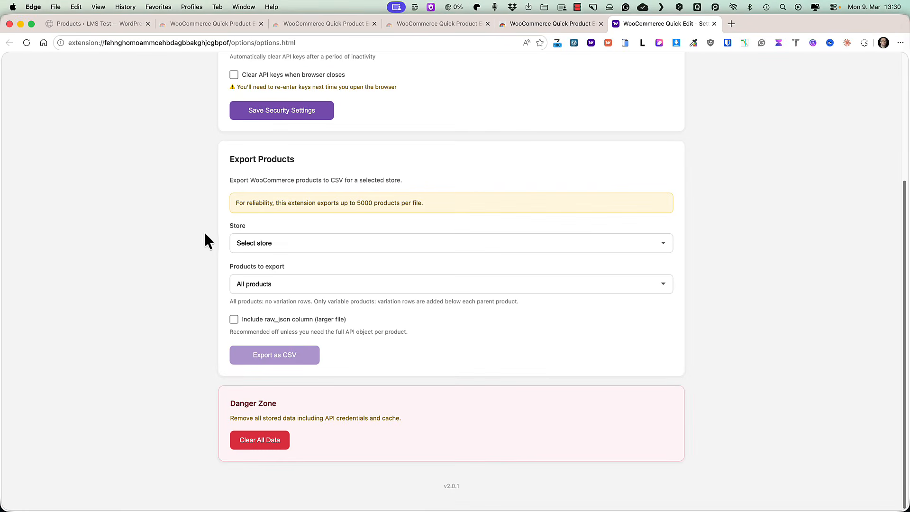
Step: Choose the Courses store for the product export, try Only variable products, and set the export scope to All products
left_click(292, 241)
left_click(270, 250)
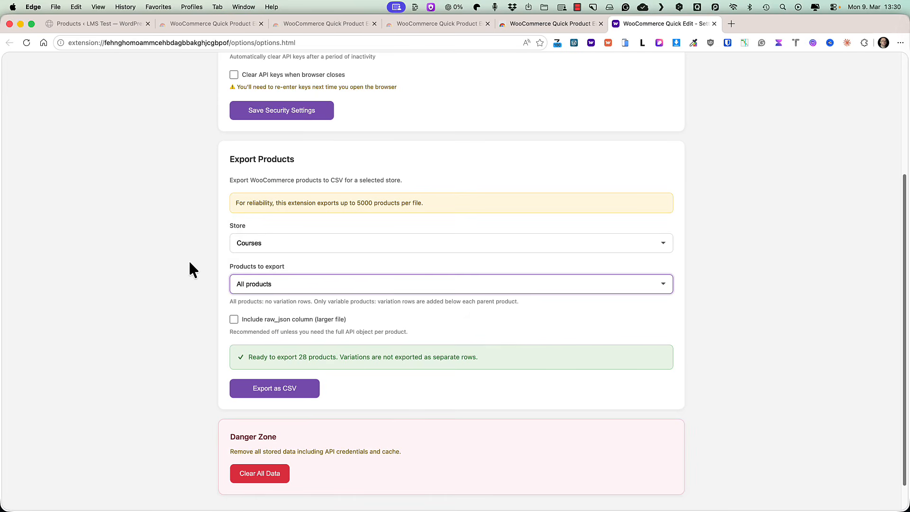
left_click(273, 284)
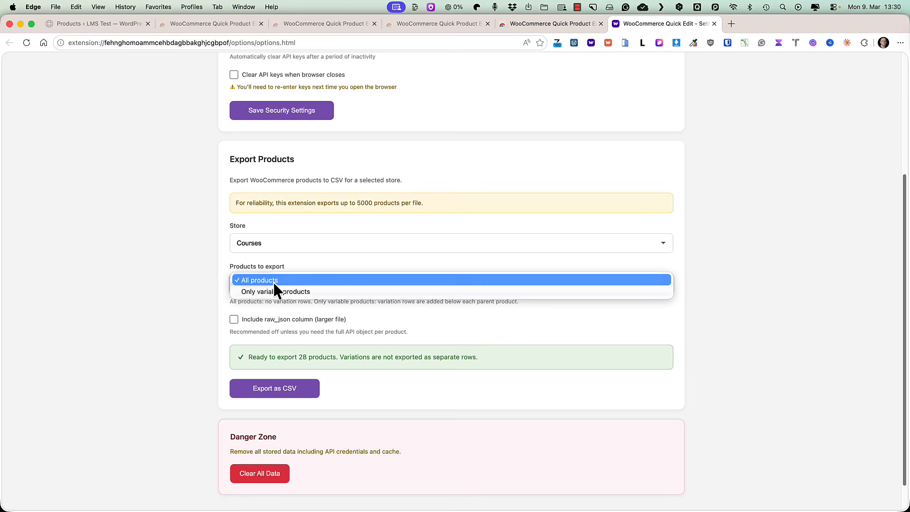
left_click(269, 286)
left_click(266, 283)
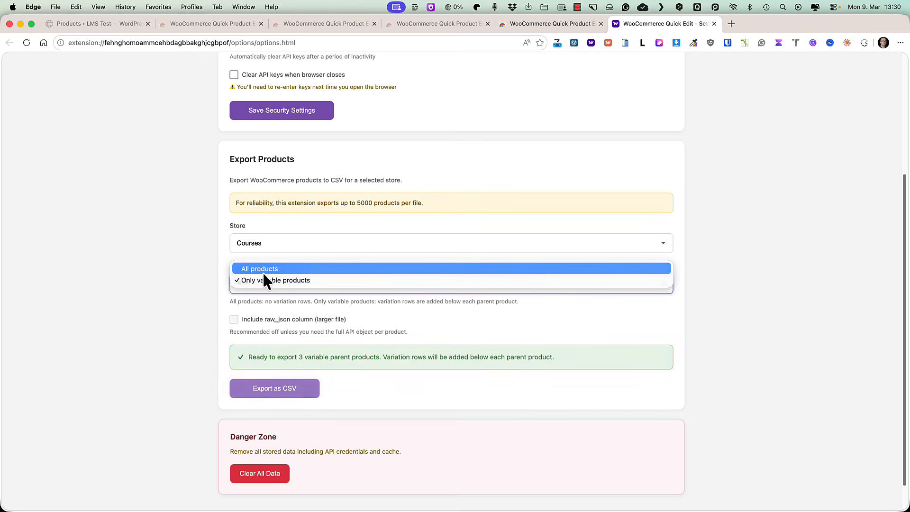
left_click(263, 268)
Step: Export the store's products as CSV, open the exported file in Numbers and look through its rows
left_click(285, 388)
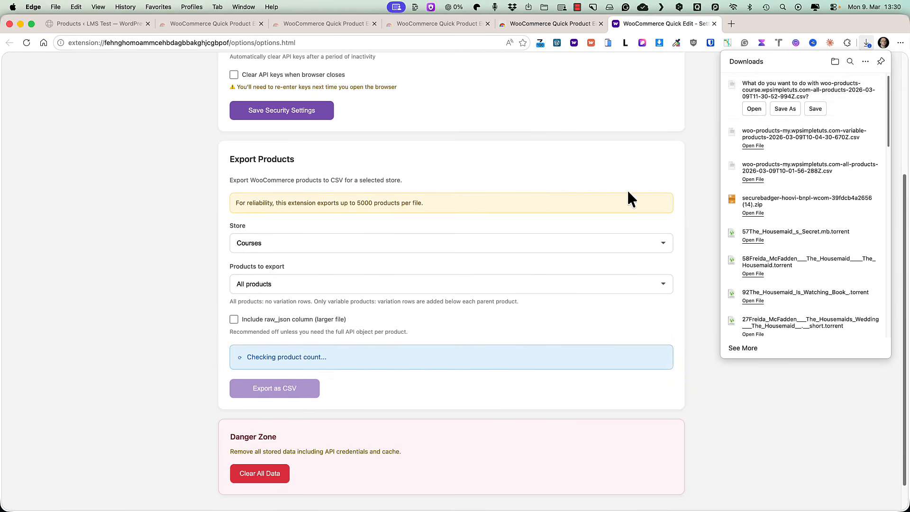
left_click(751, 110)
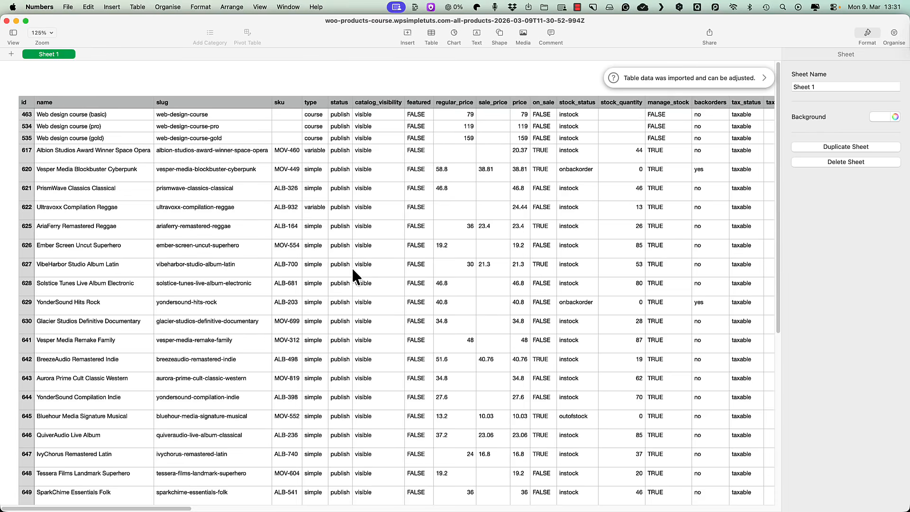
scroll(351, 267, "down", 5)
scroll(350, 267, "up", 5)
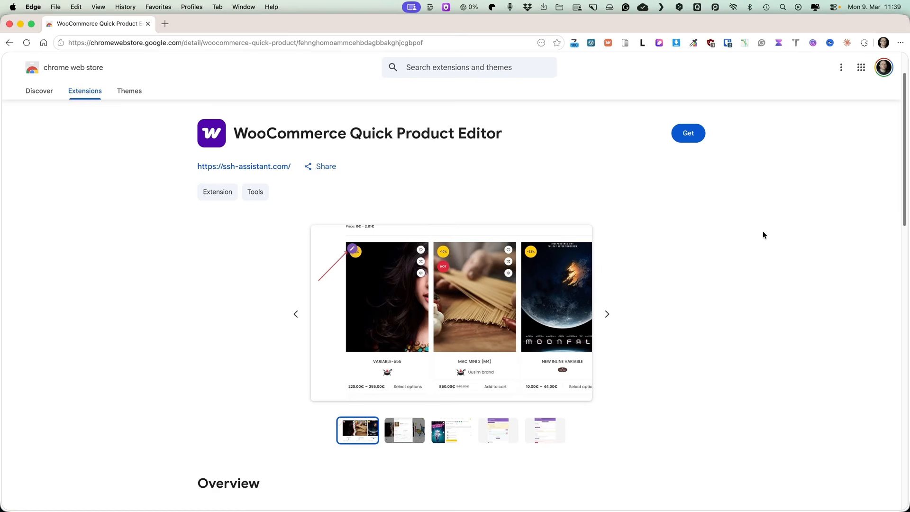
Step: Install the WooCommerce Quick Product Editor extension in Edge, pin it and move it to third place among the pinned extensions
left_click(689, 134)
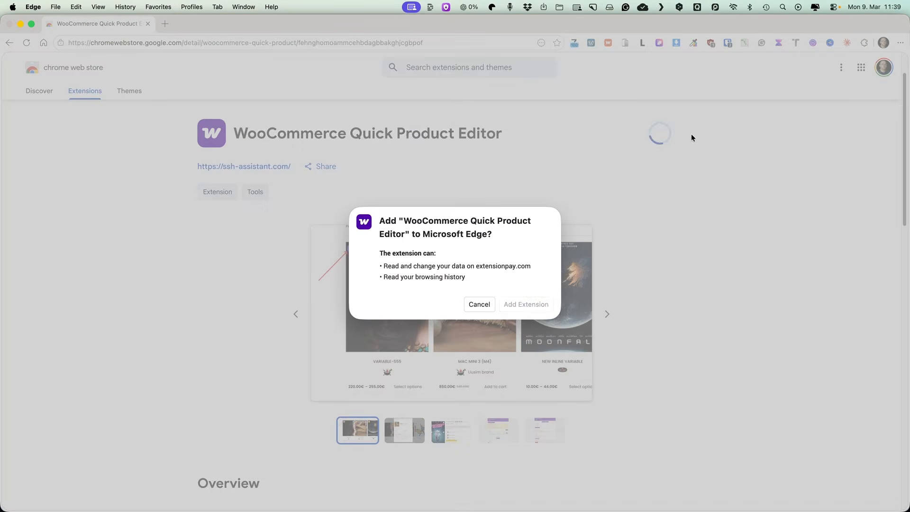
left_click(525, 304)
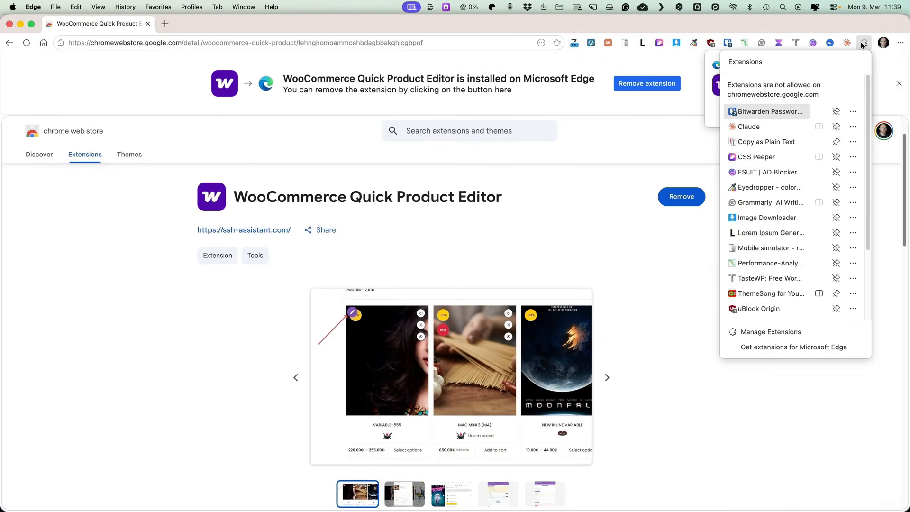
scroll(799, 261, "down", 2)
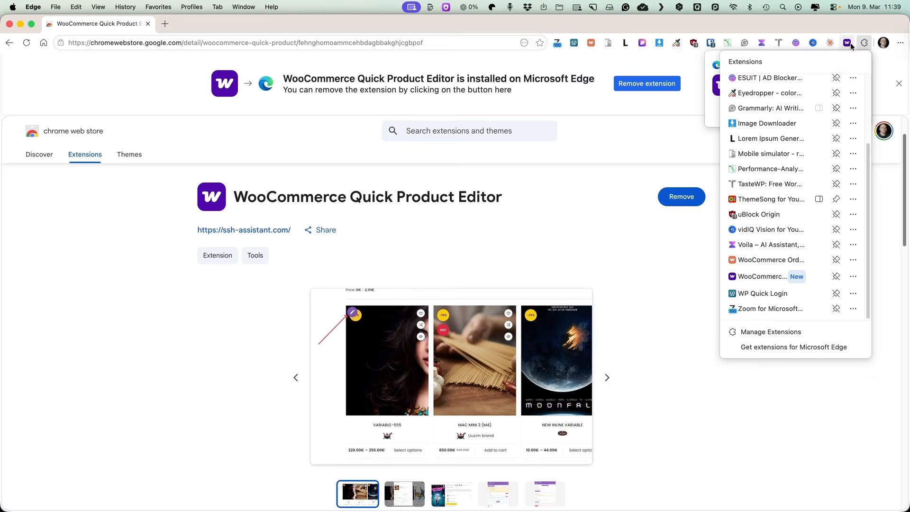
left_click_drag(729, 44, 587, 46)
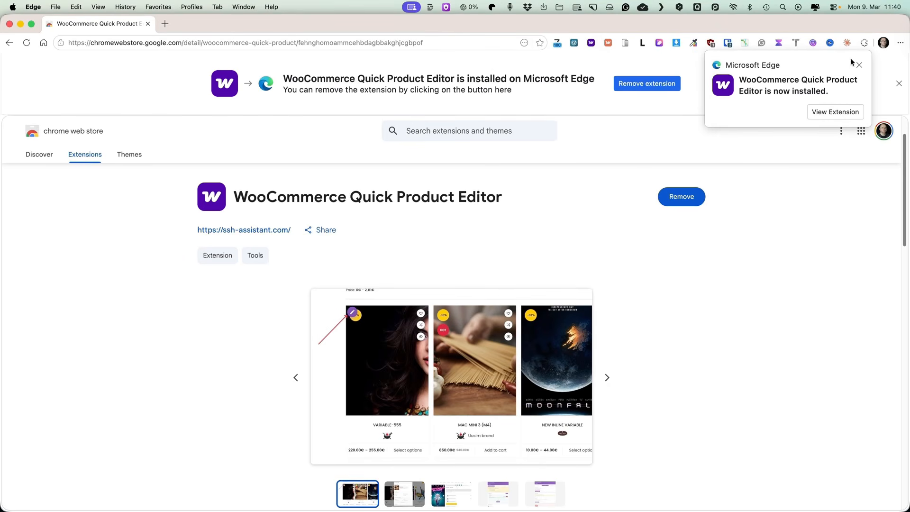
Step: Start the extension's purchase, continue to the €9.90 checkout and dismiss the verification code suggestion
left_click(590, 44)
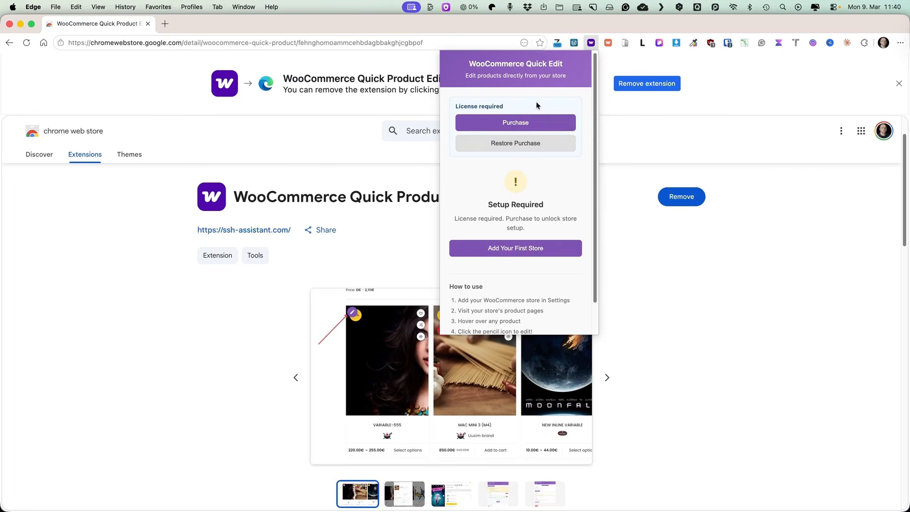
left_click(511, 122)
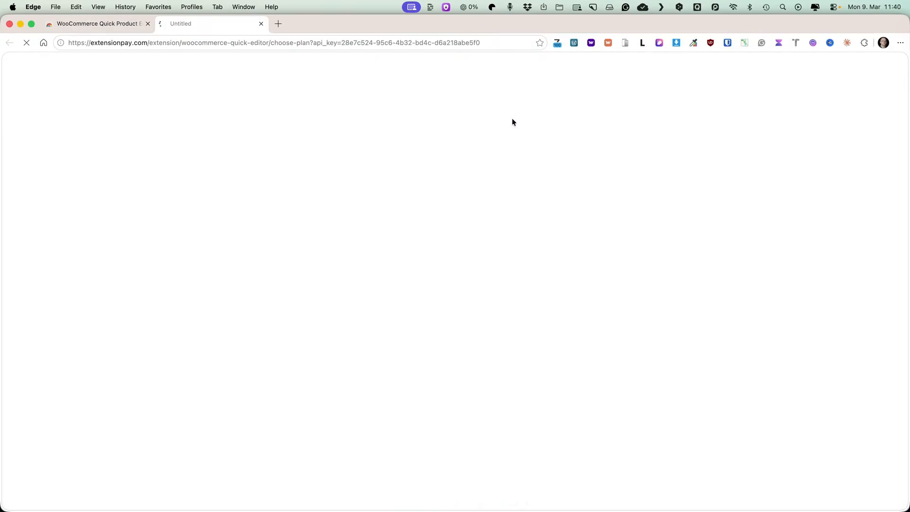
left_click(508, 137)
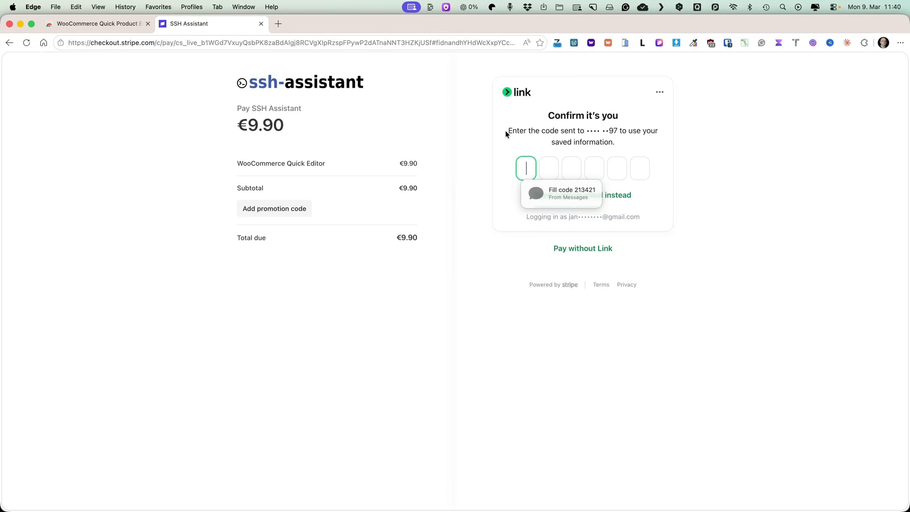
left_click(759, 210)
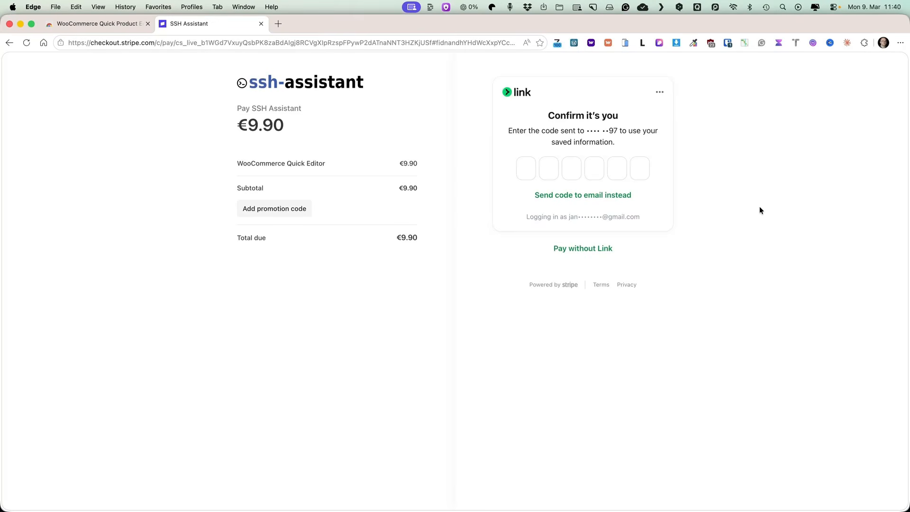
Step: Open the checkout's promotion code entry, leave the checkout for the plan selection, and reopen the WooCommerce Quick Edit popup
left_click(303, 212)
left_click(116, 229)
key("super+bracketleft")
left_click(590, 43)
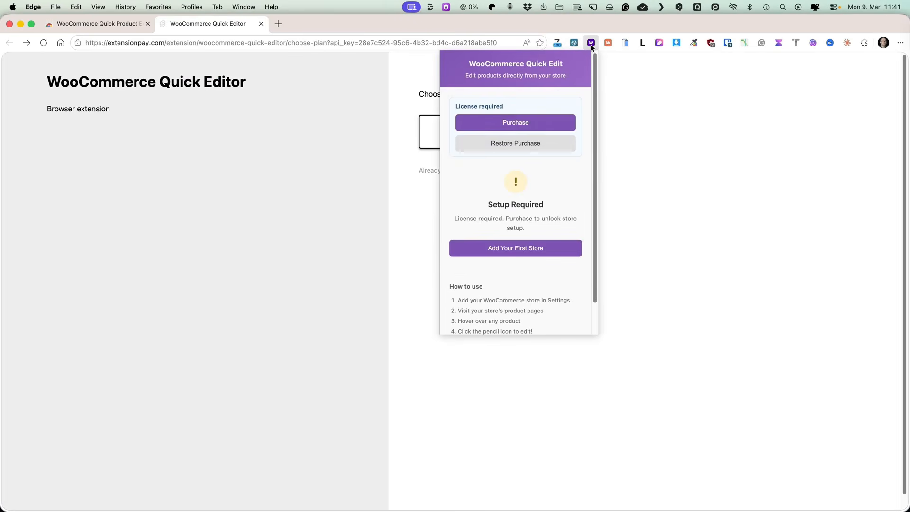
Step: Restore the extension purchase through a login link sent to the account's e-mail, and open the setup for the first store
left_click(514, 144)
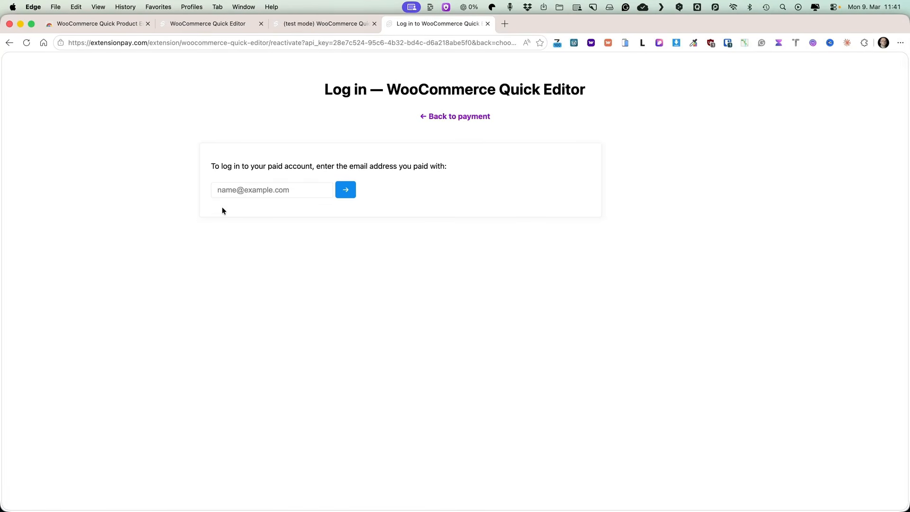
left_click(346, 190)
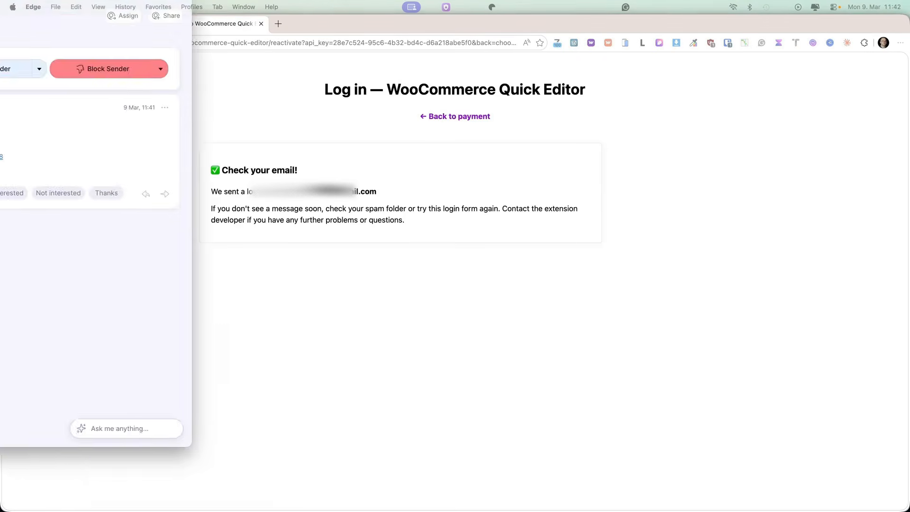
left_click_drag(0, 49, 174, 56)
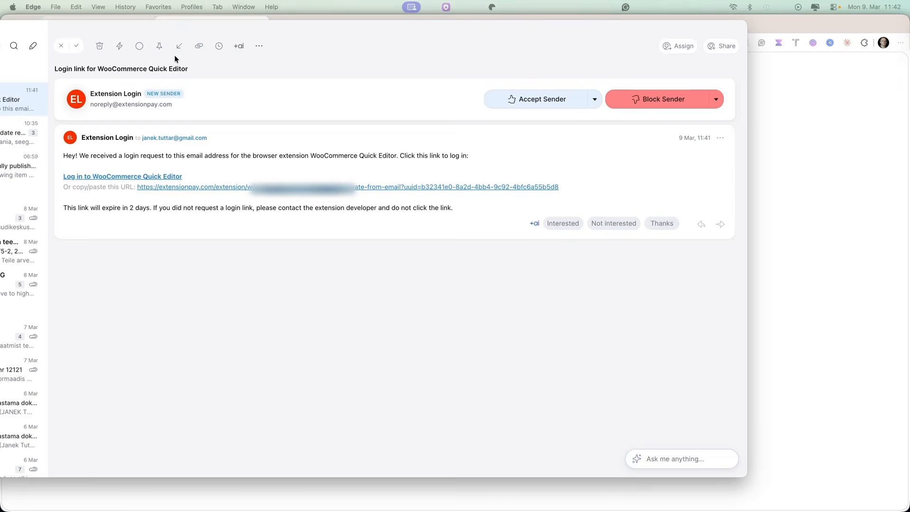
left_click(234, 187)
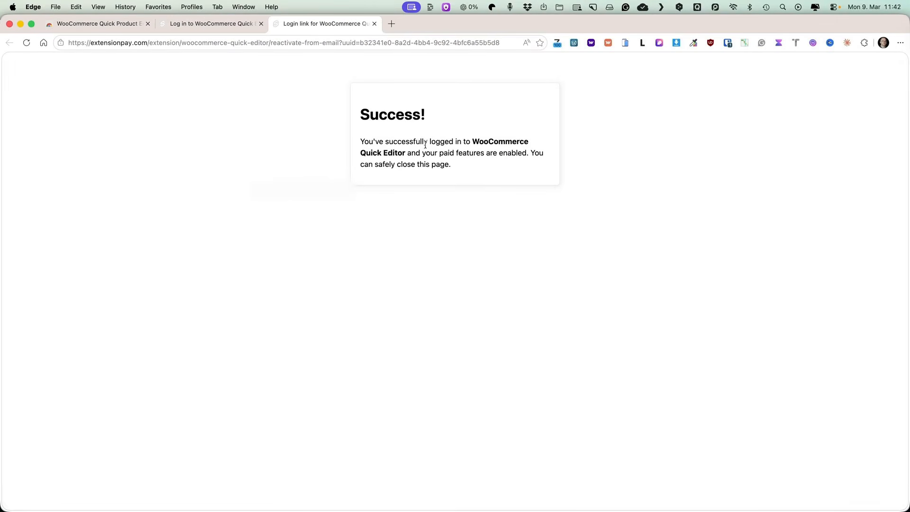
left_click(590, 43)
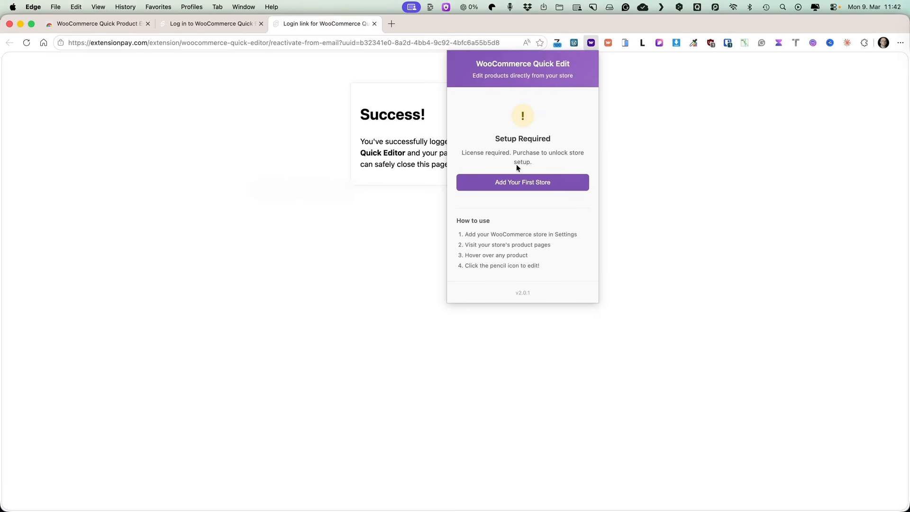
left_click(517, 182)
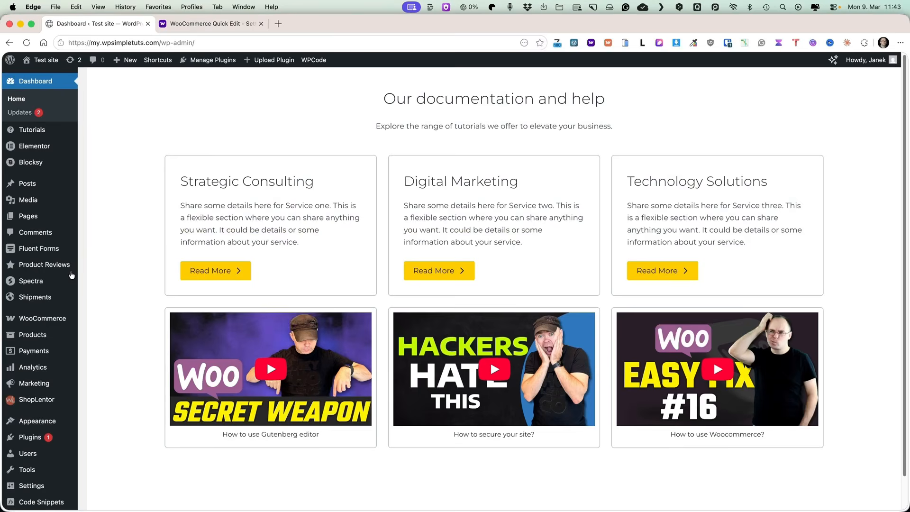
Step: Open the REST API keys section of the advanced WooCommerce settings in the WordPress admin
mouse_move(48, 319)
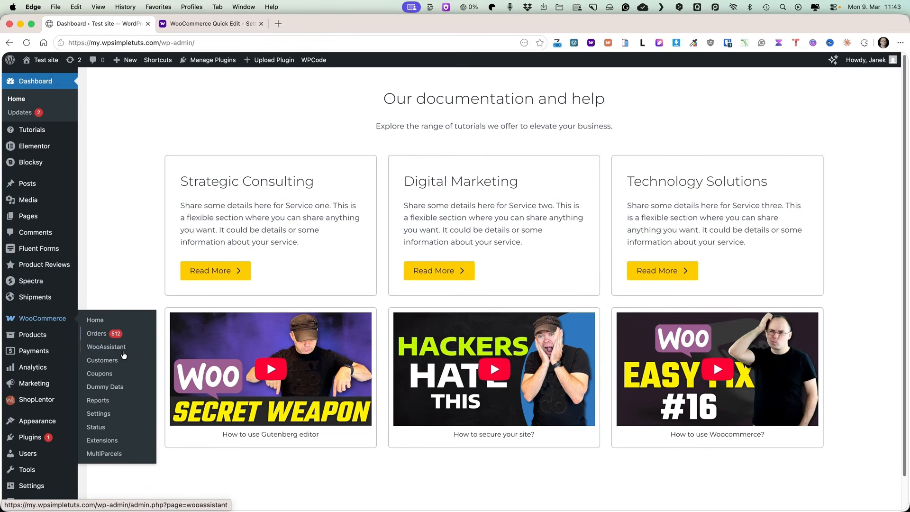
left_click(99, 413)
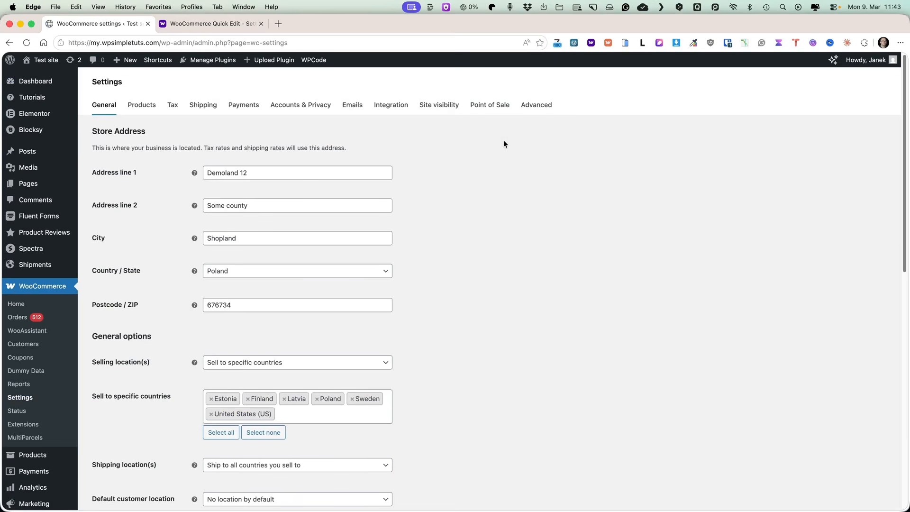
left_click(538, 105)
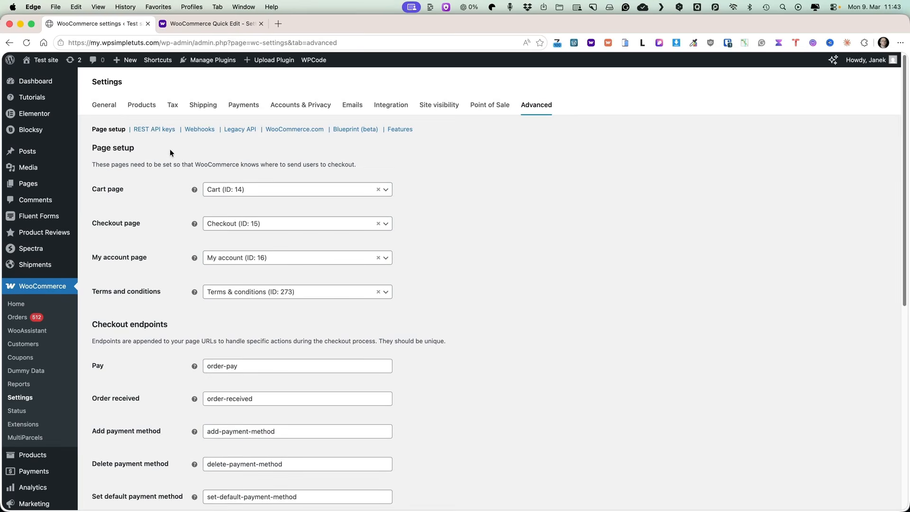
left_click(152, 133)
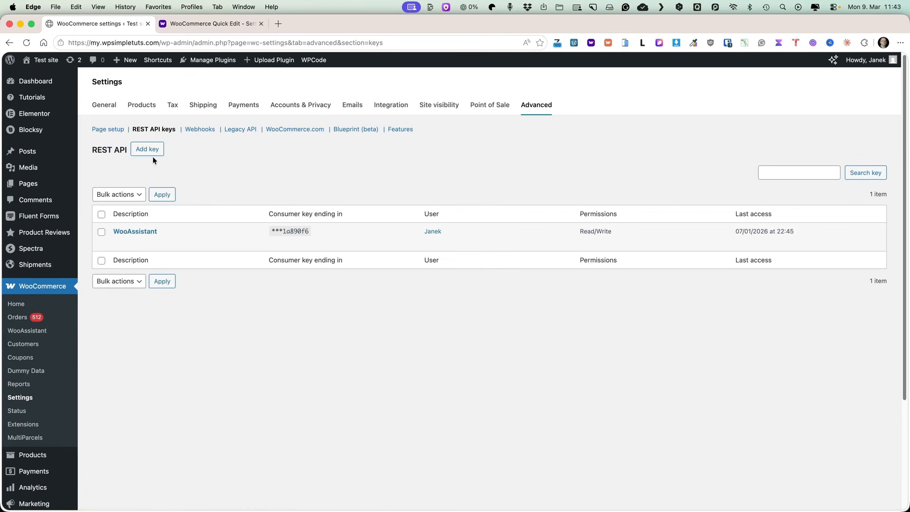
Step: Generate a REST API key with the description WppQuickEditor and Read/Write permissions
left_click(149, 154)
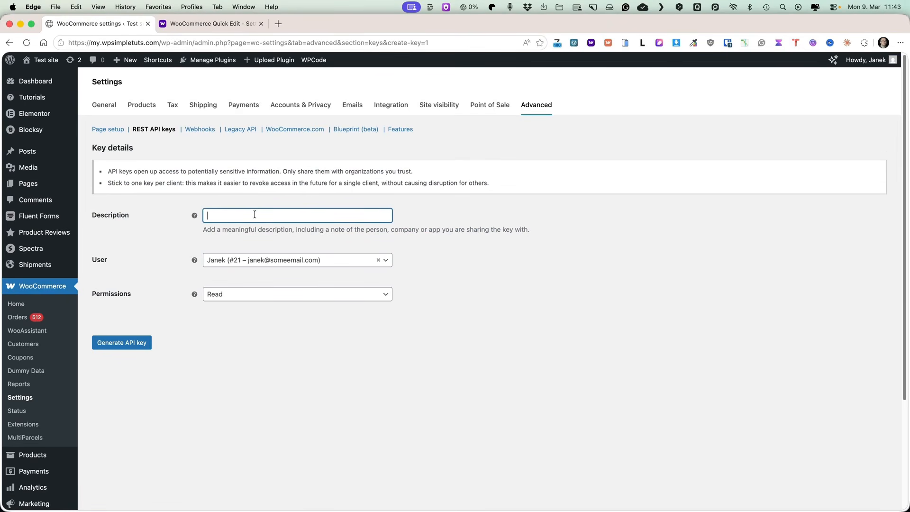
type("WppQuickEditor")
left_click(251, 262)
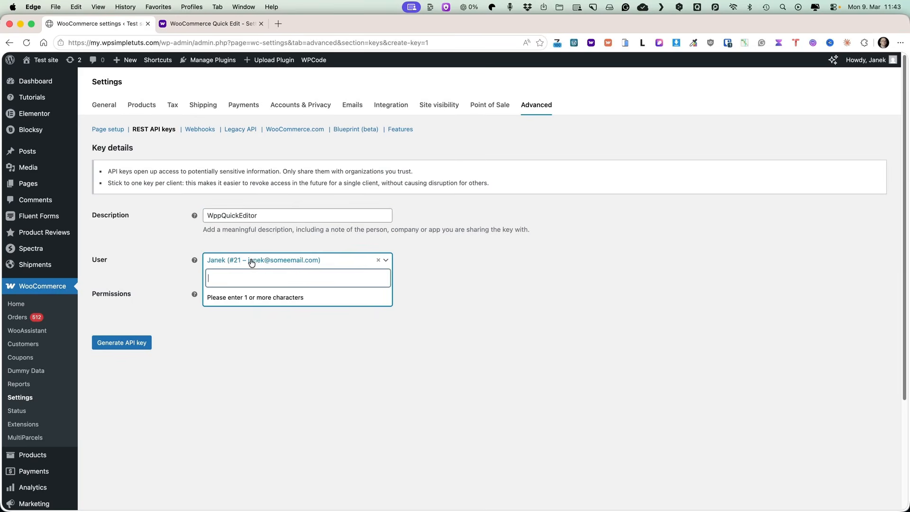
left_click(526, 259)
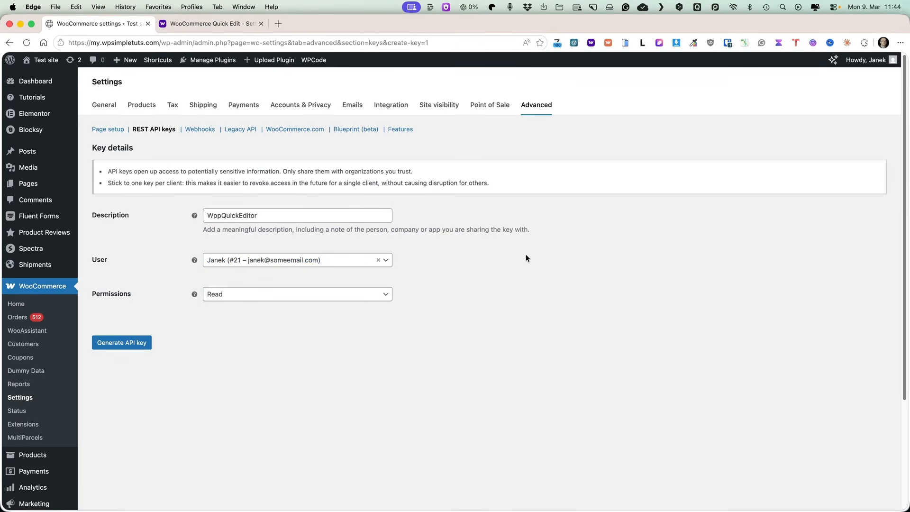
left_click(250, 296)
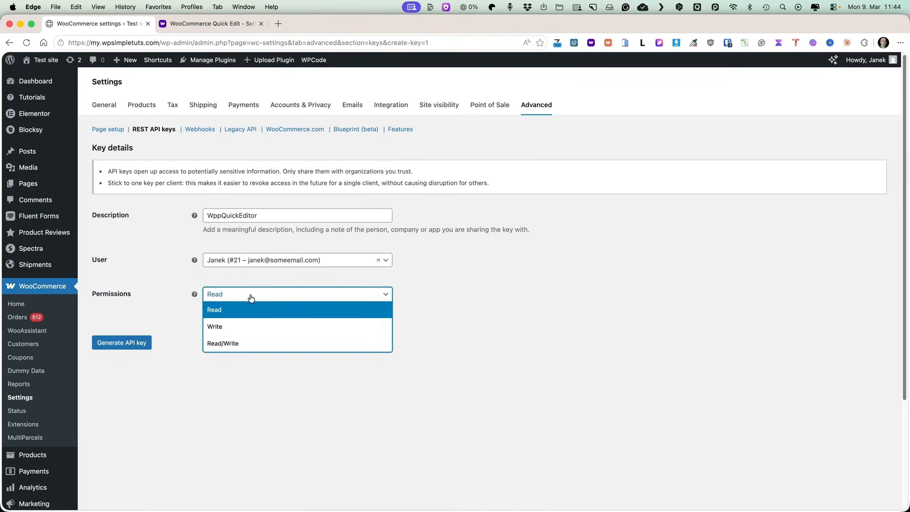
left_click(225, 345)
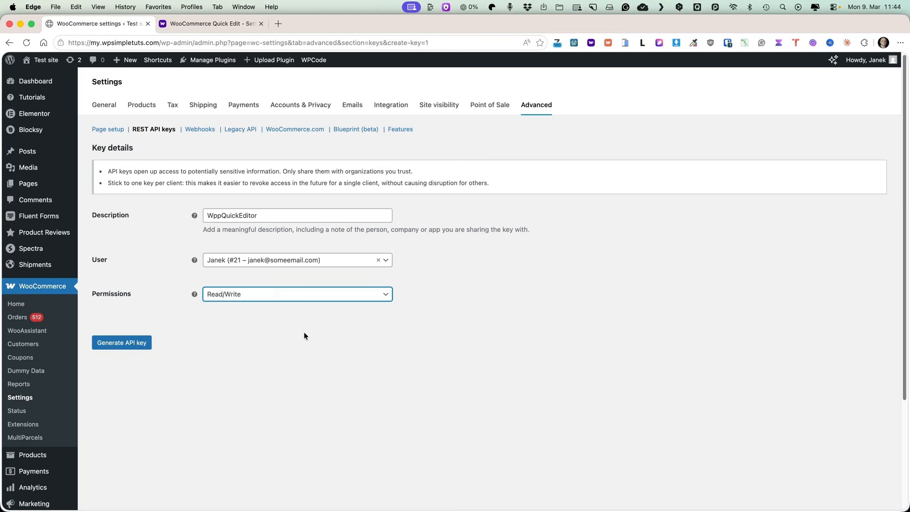
left_click(132, 347)
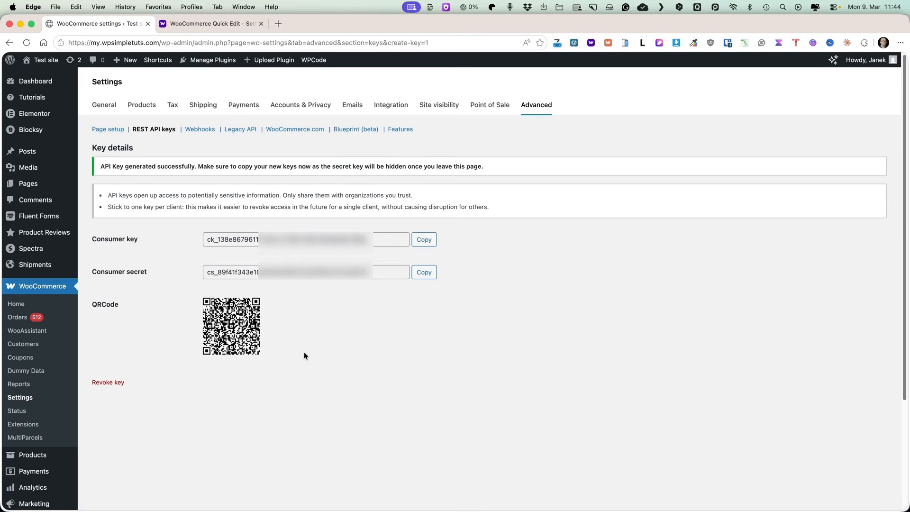
left_click(422, 241)
left_click(203, 23)
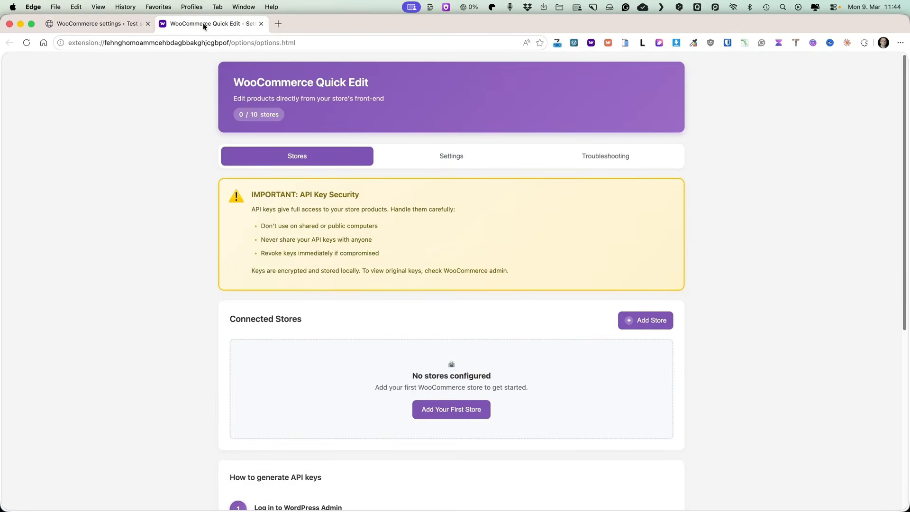
scroll(531, 218, "down", 5)
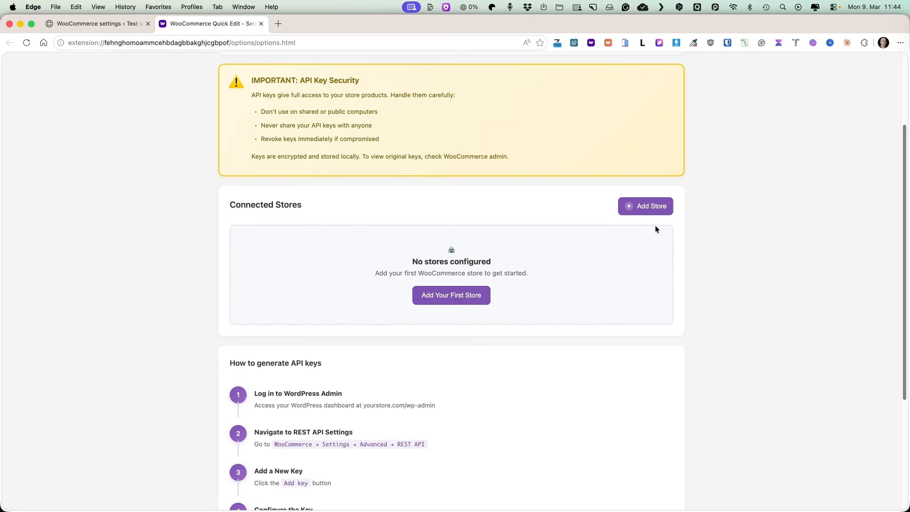
left_click(451, 294)
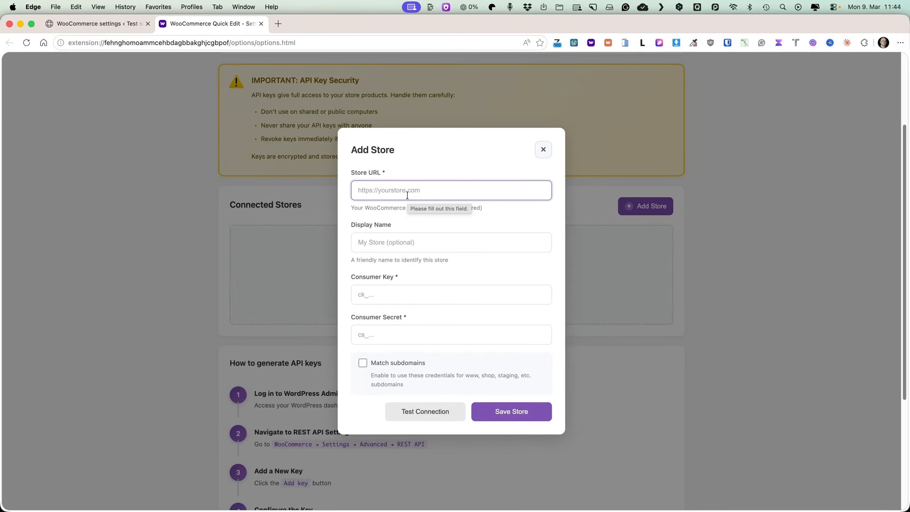
key("super+v")
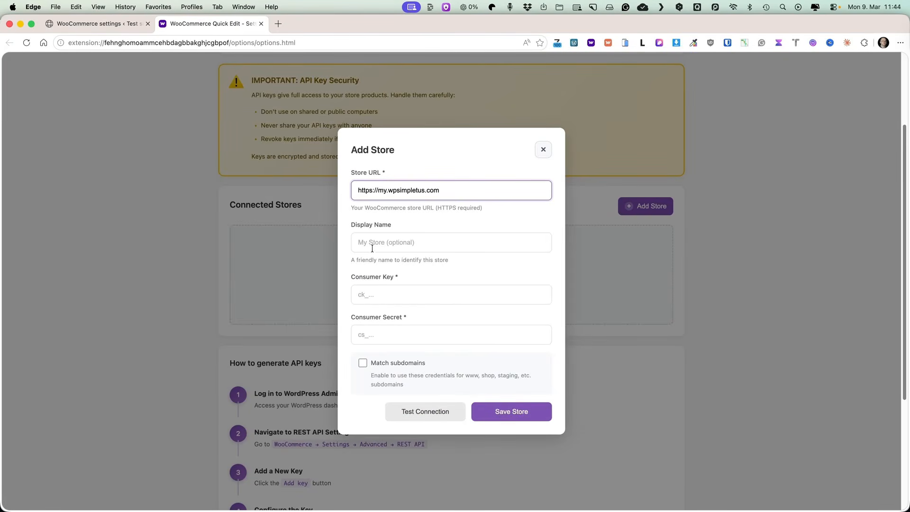
left_click(372, 244)
type("WPST")
left_click(373, 295)
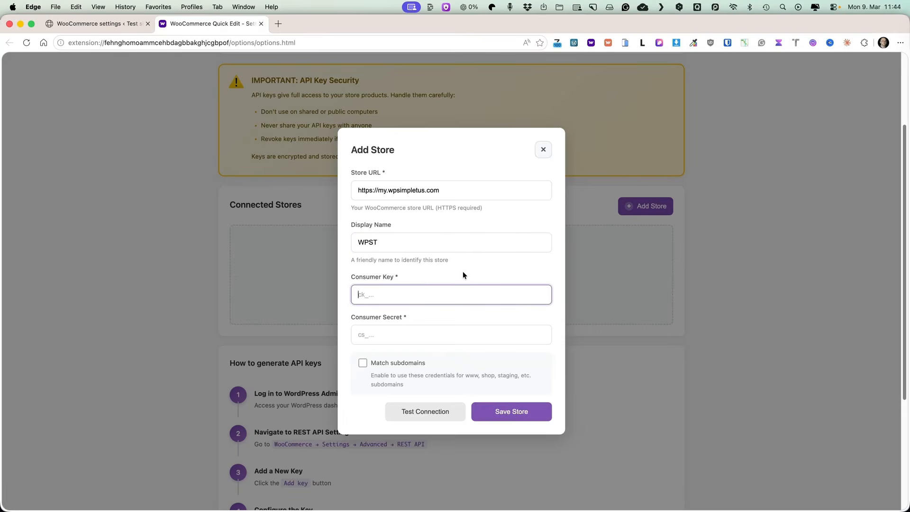
key("super+v")
Step: Copy the consumer secret from the generated key details and paste it into the new store's Consumer Secret
left_click(86, 22)
left_click(426, 276)
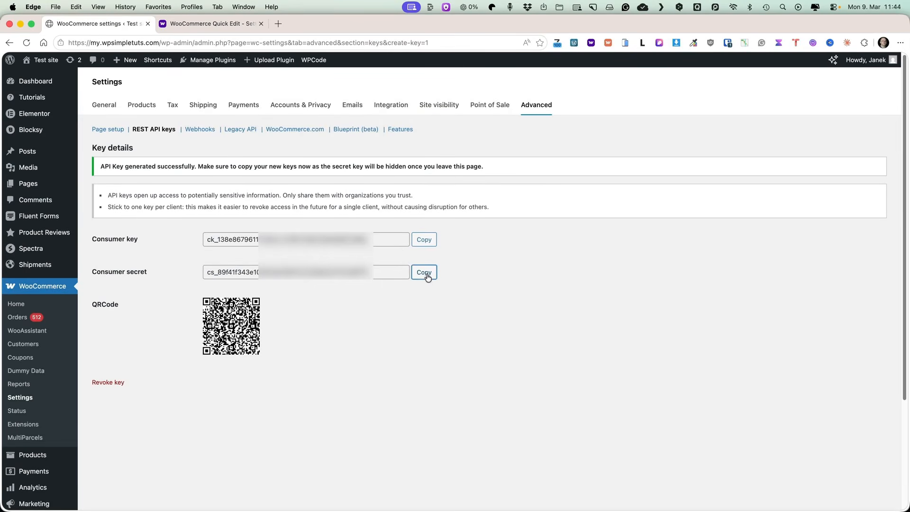
key("ctrl+Tab")
left_click(388, 336)
key("super+v")
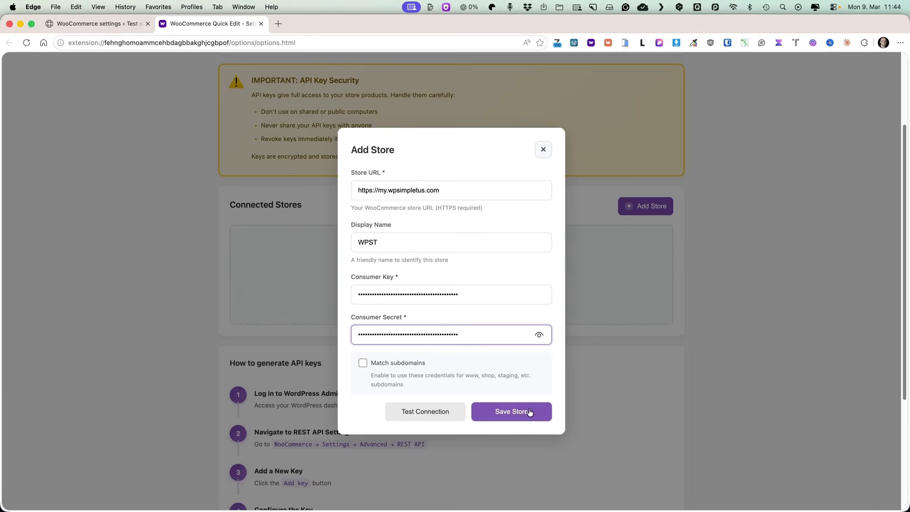
left_click(440, 410)
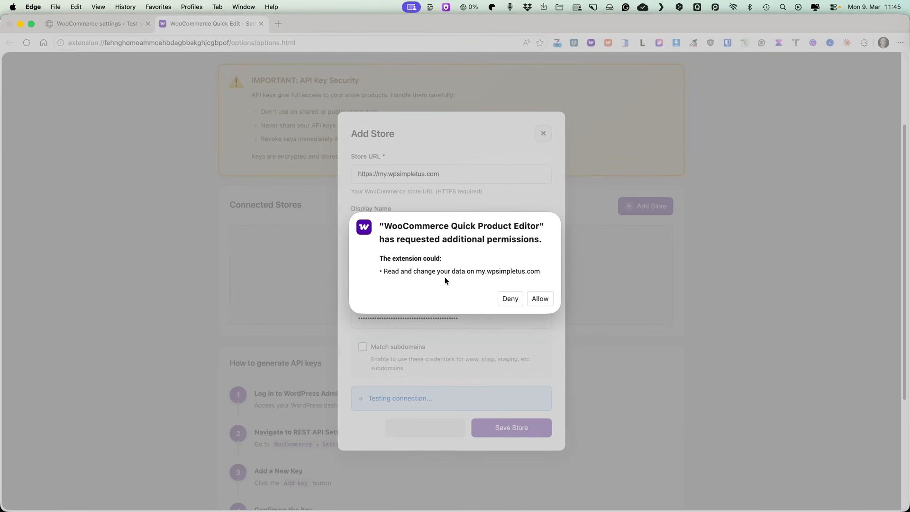
left_click(542, 299)
left_click(414, 410)
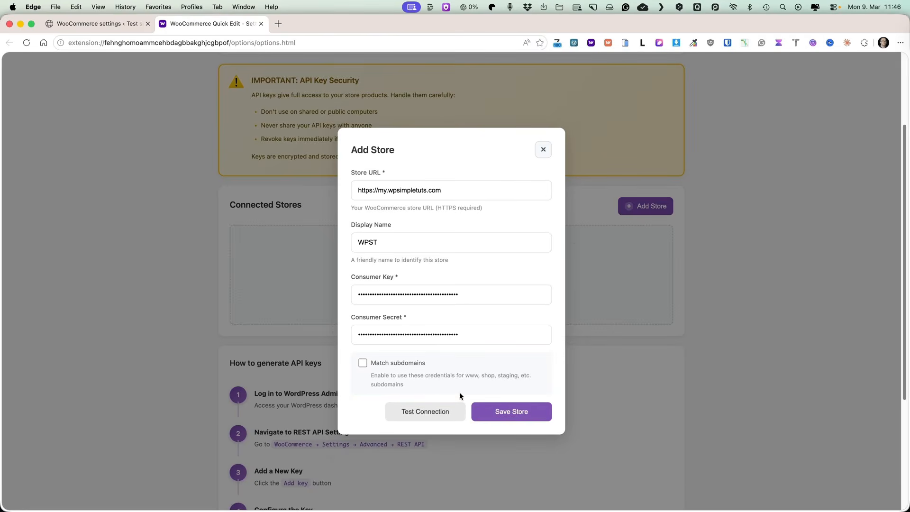
left_click(507, 411)
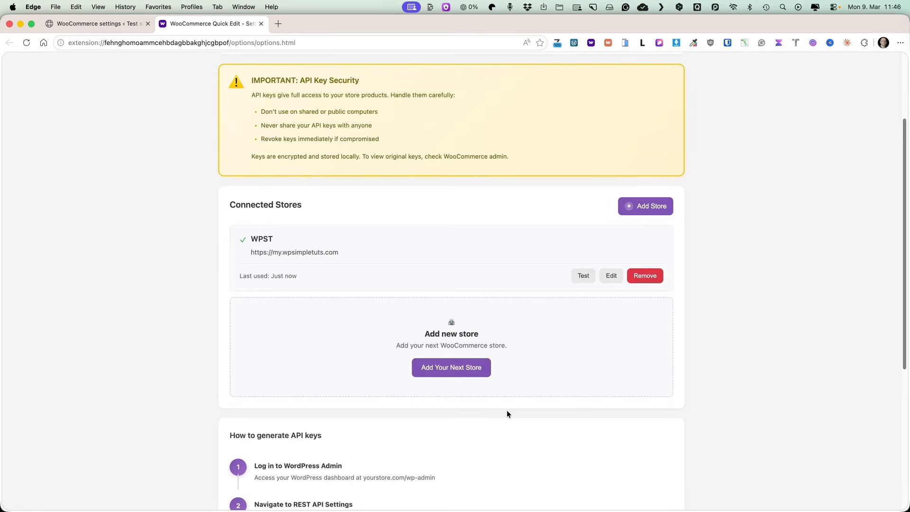
Step: Review the saved details of the WPST store without changing them, and test its connection from the connected stores list
left_click(609, 278)
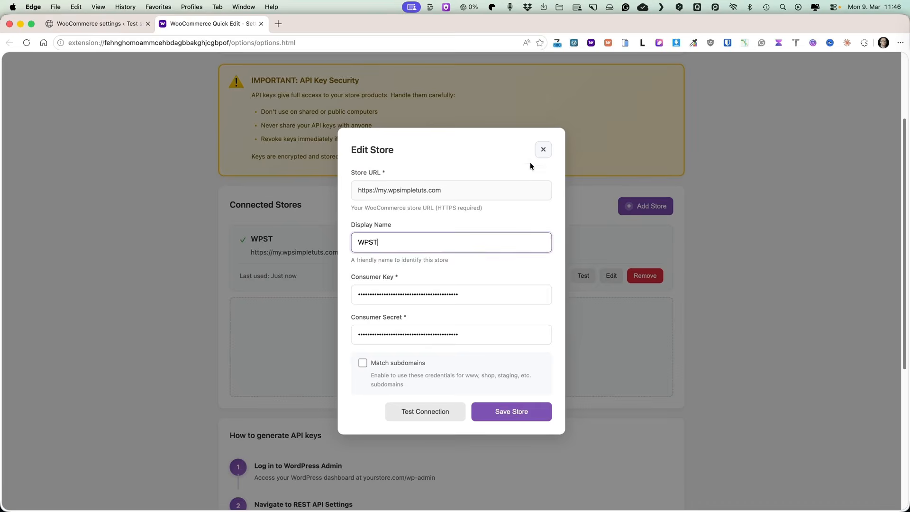
left_click(544, 150)
left_click(579, 273)
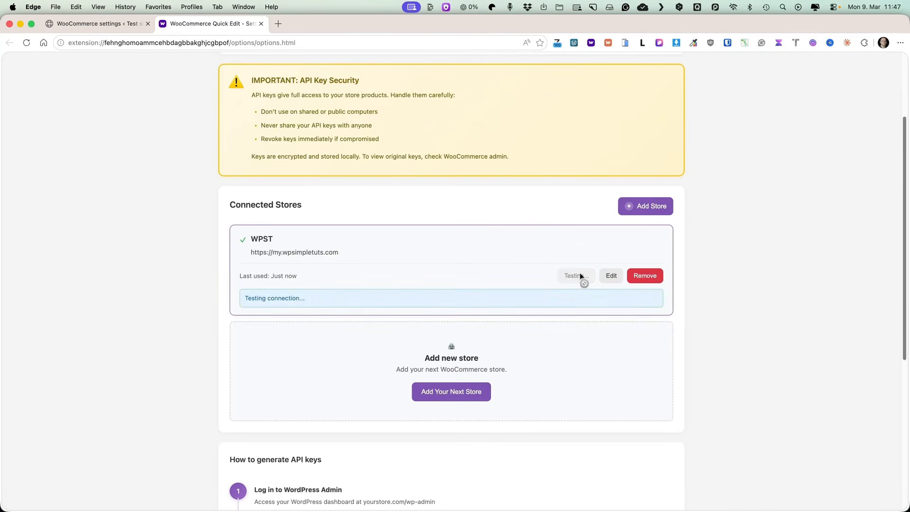
scroll(345, 274, "down", 1)
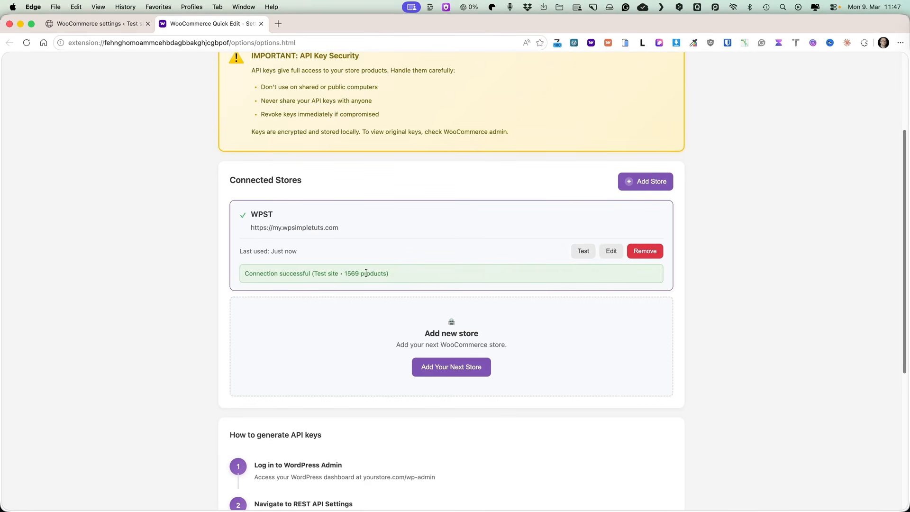
Step: Look through the API key instructions, the extension's security and export settings, and its troubleshooting checks
scroll(622, 346, "down", 5)
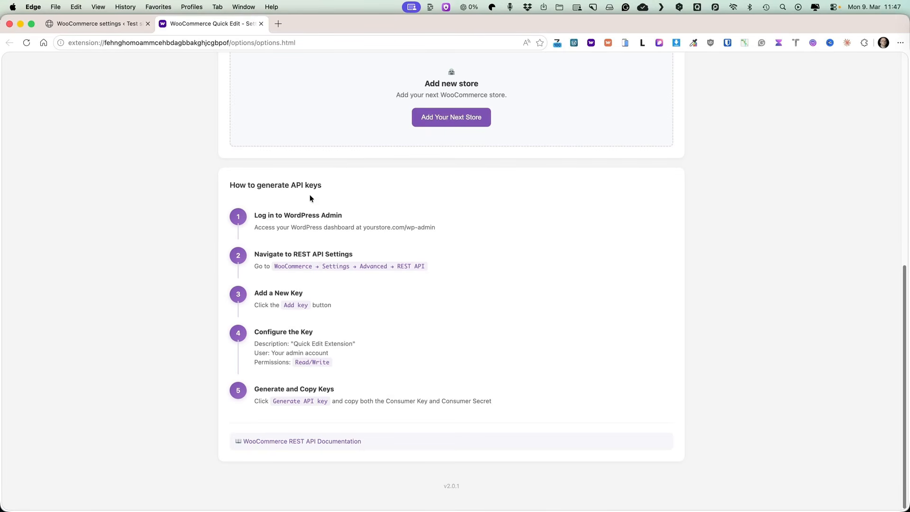
scroll(533, 317, "up", 8)
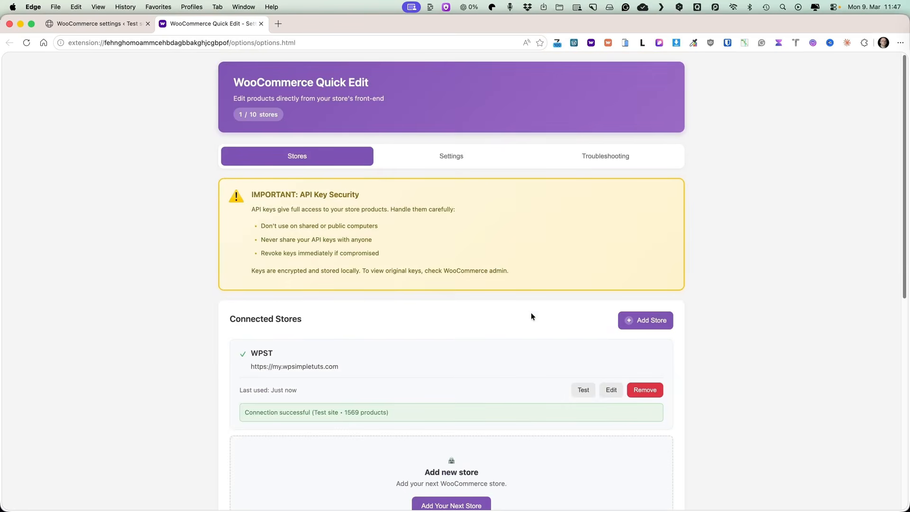
left_click(454, 156)
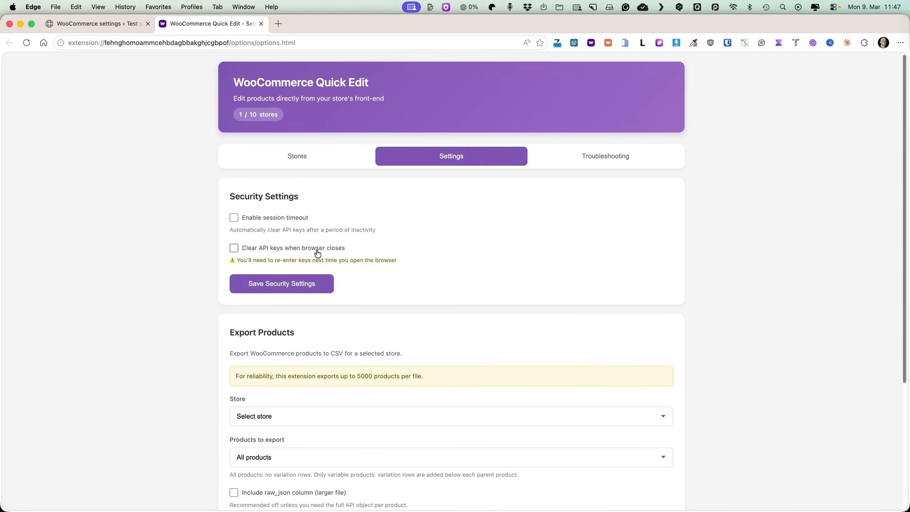
scroll(533, 300, "down", 5)
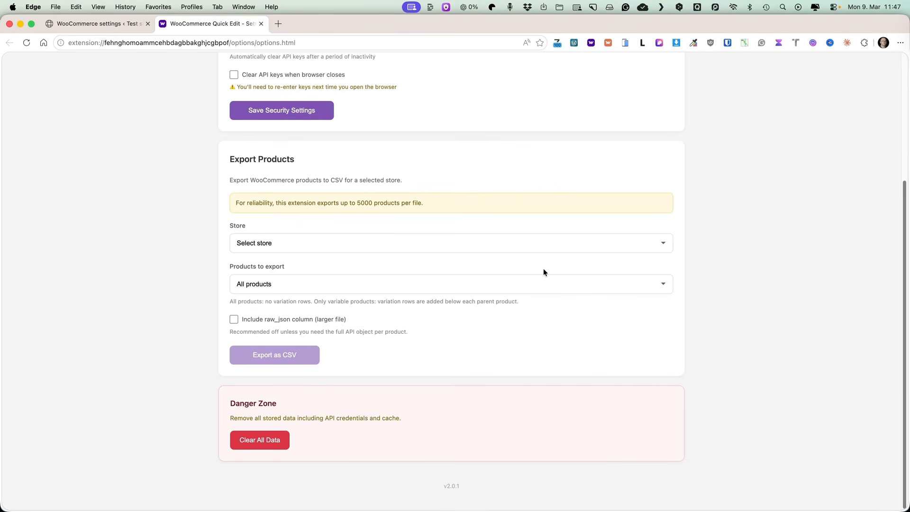
scroll(452, 352, "up", 3)
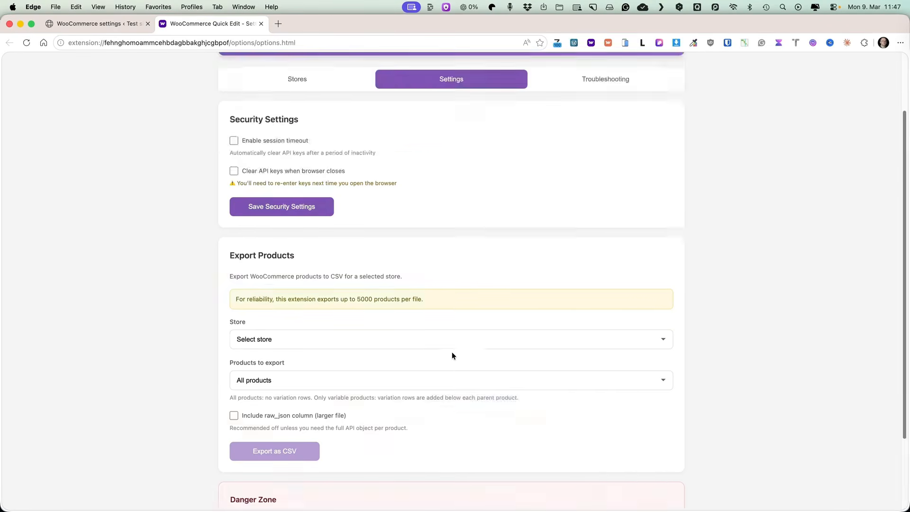
scroll(451, 355, "up", 2)
left_click(615, 156)
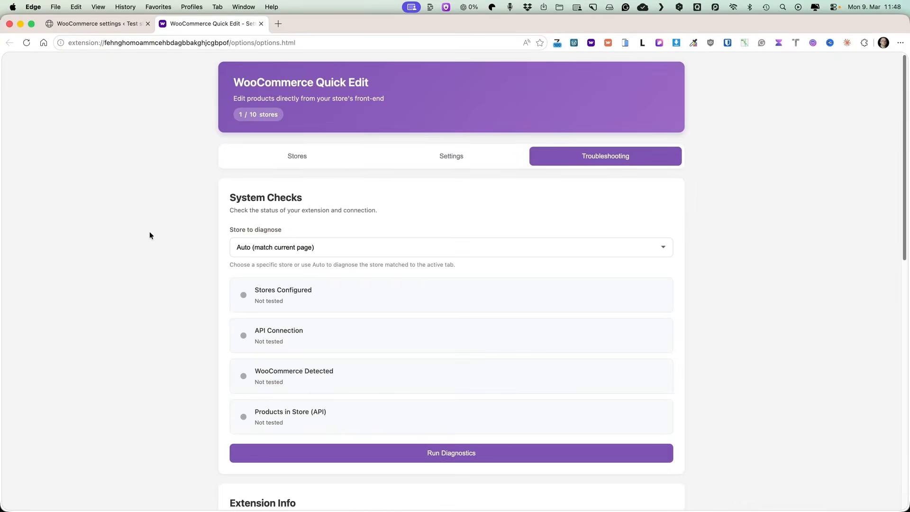
Step: Run the extension's diagnostics for the WPST store and look over the audit log and troubleshooting guide
scroll(595, 163, "down", 1)
left_click(282, 225)
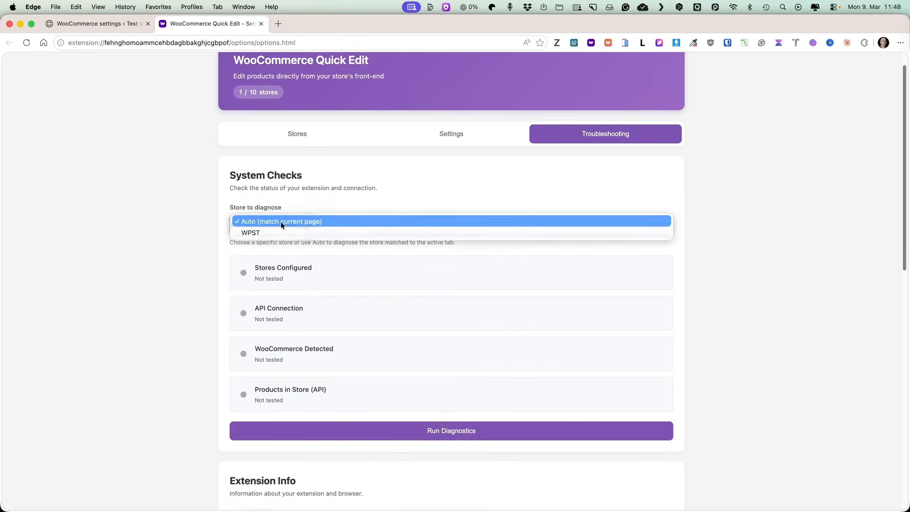
left_click(269, 232)
left_click(459, 433)
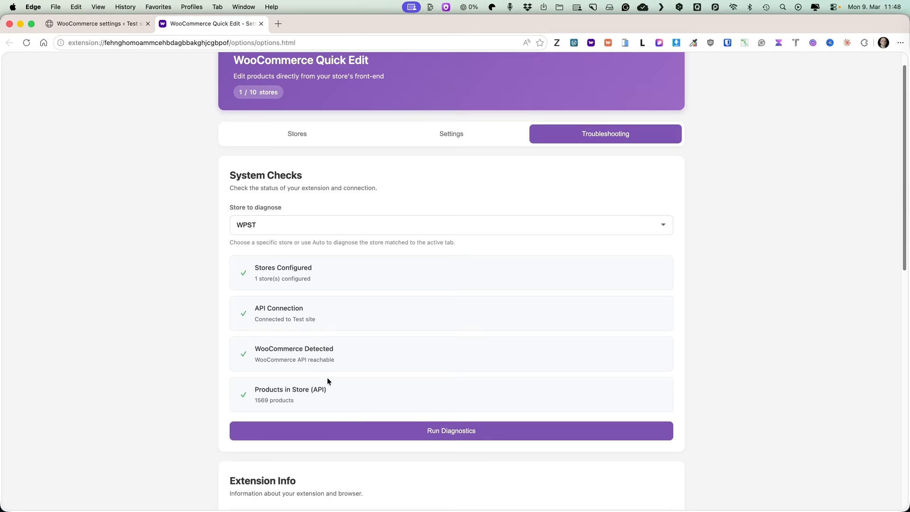
scroll(327, 380, "down", 10)
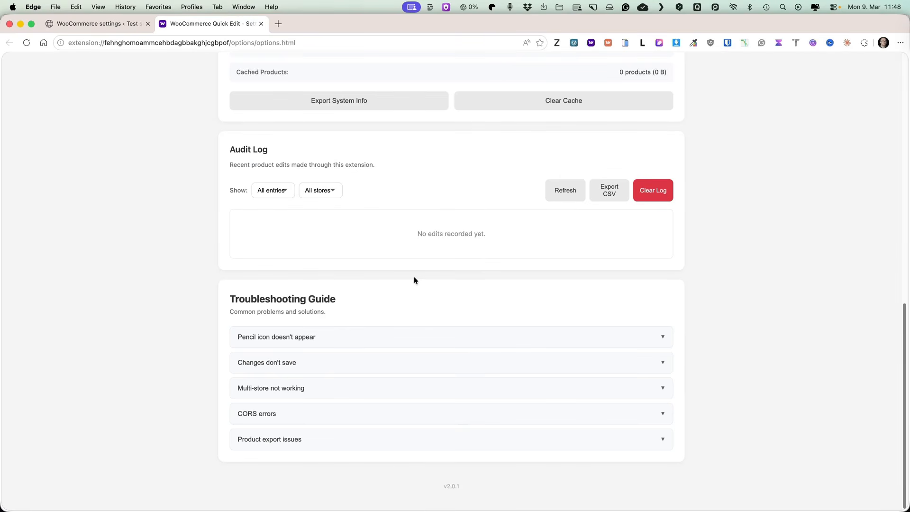
scroll(418, 279, "up", 15)
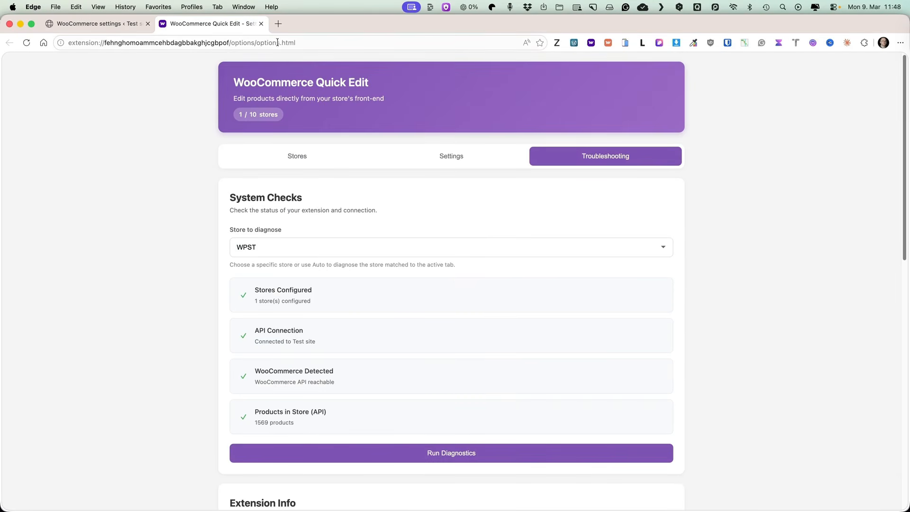
Step: Return to the my.wpsimpletuts.com site and open its main shop page
left_click(86, 23)
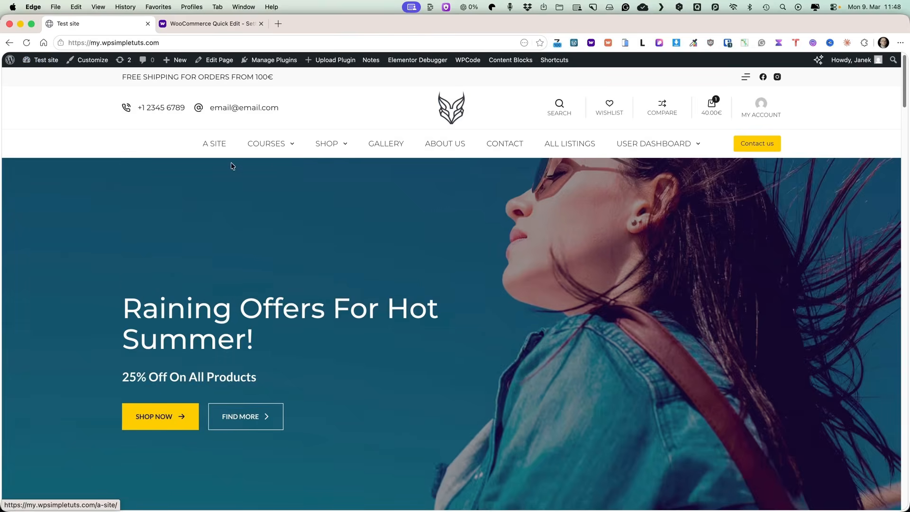
mouse_move(335, 143)
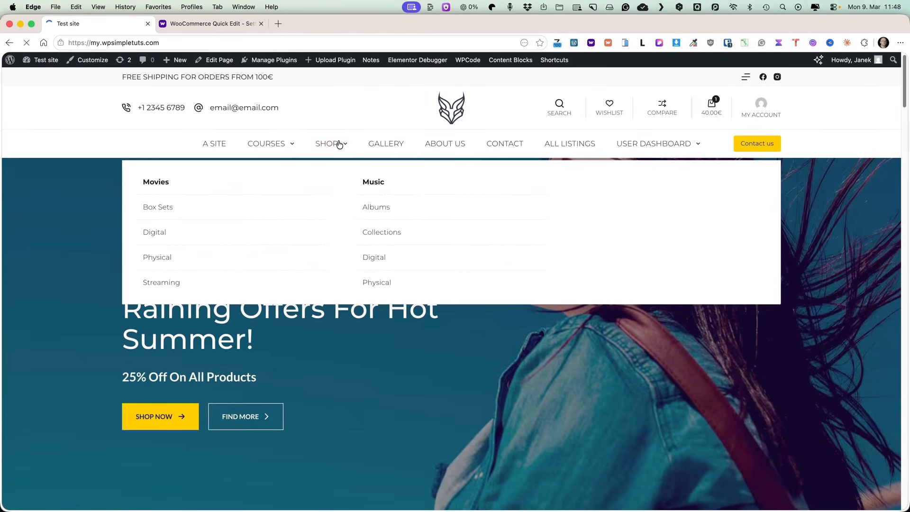
left_click(339, 144)
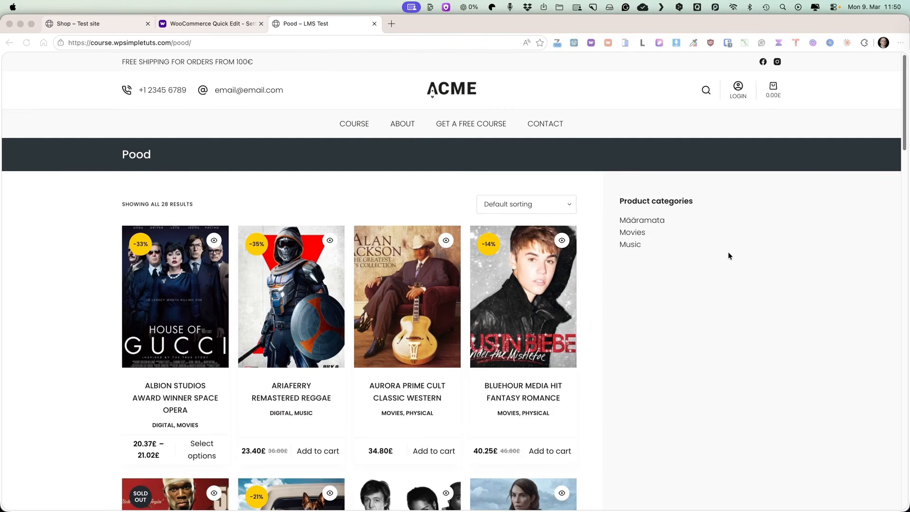
Step: Close the course.wpsimpletuts.com shop page and log out of WordPress from the my.wpsimpletuts.com shop
left_click(222, 187)
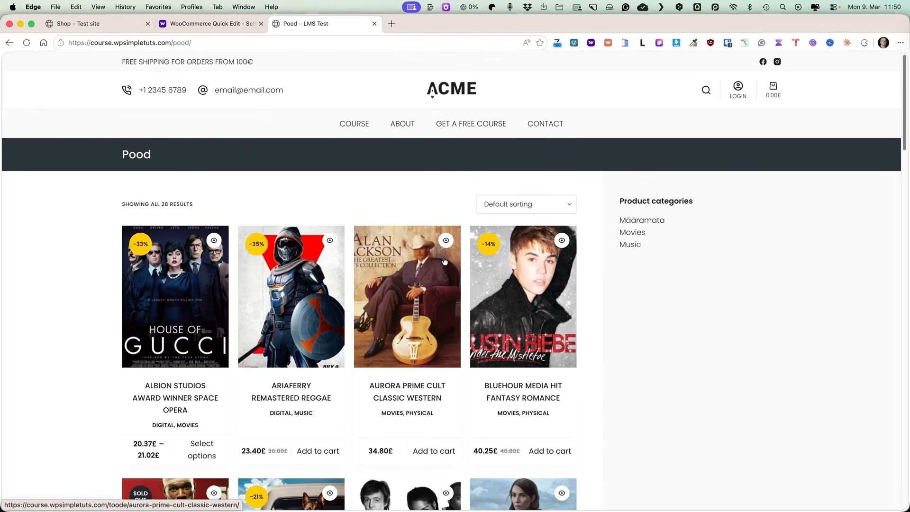
left_click(374, 24)
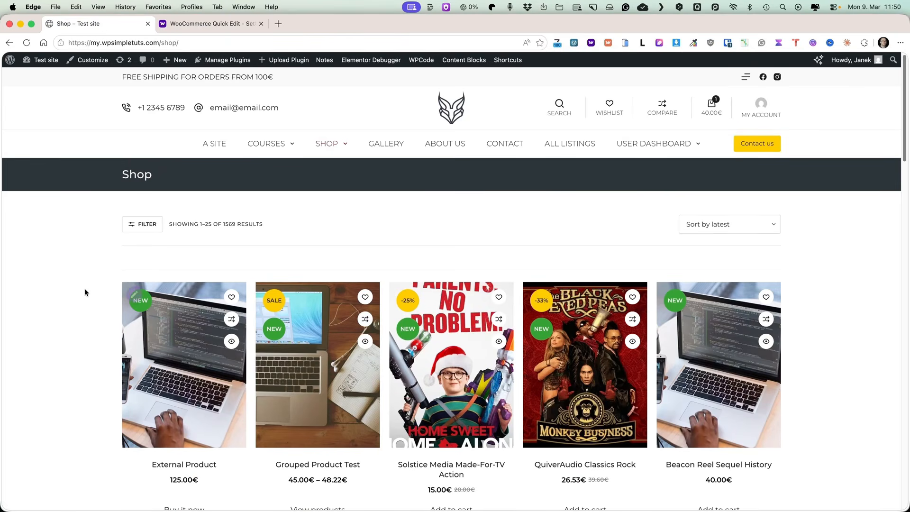
scroll(95, 282, "down", 3)
scroll(144, 226, "up", 2)
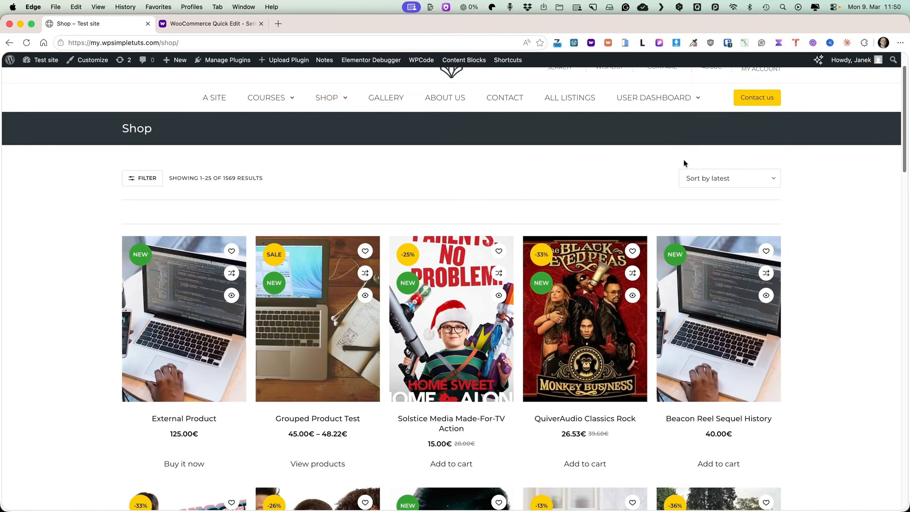
mouse_move(869, 60)
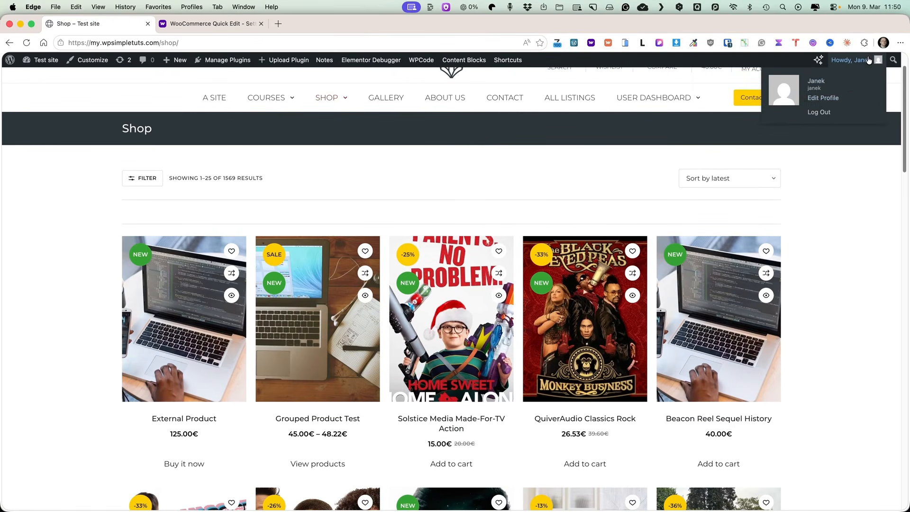
left_click(818, 112)
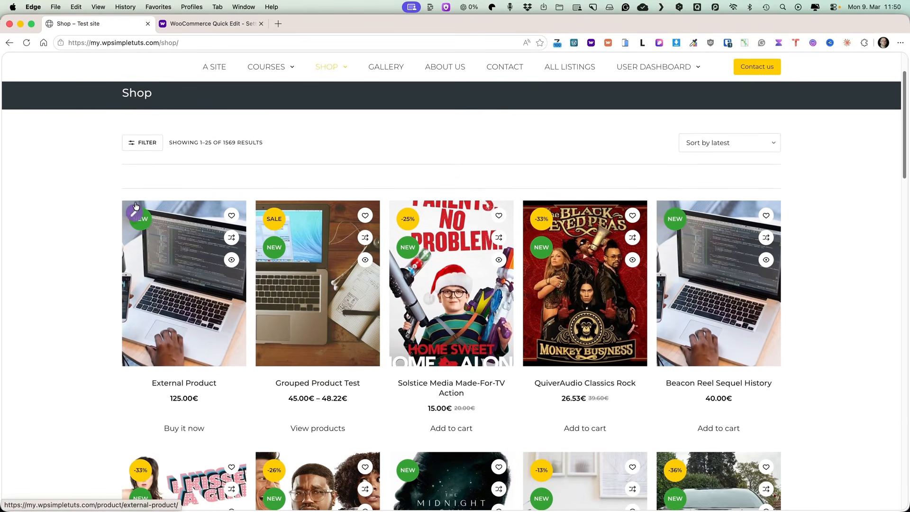
Step: Open External Product in the quick editor, title it "External product 1" and set its regular price to 100 and sale price to 90
left_click(133, 212)
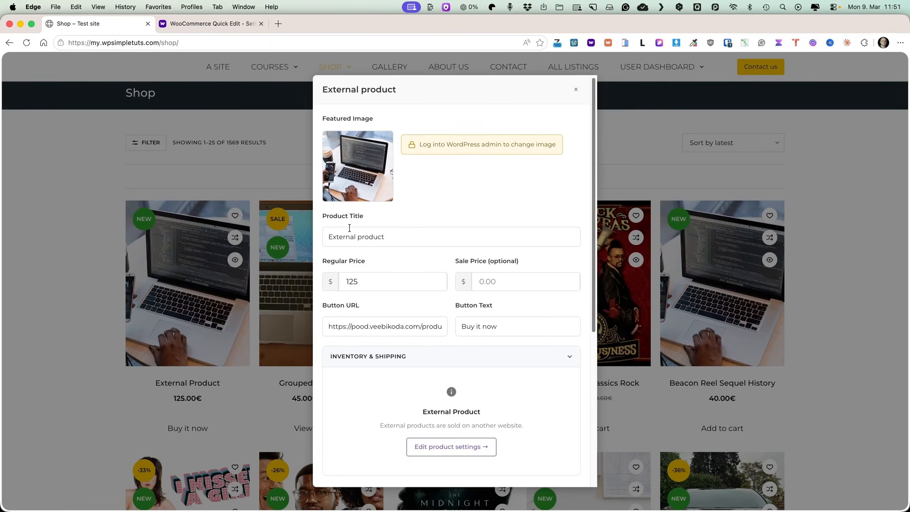
left_click(399, 237)
type("1")
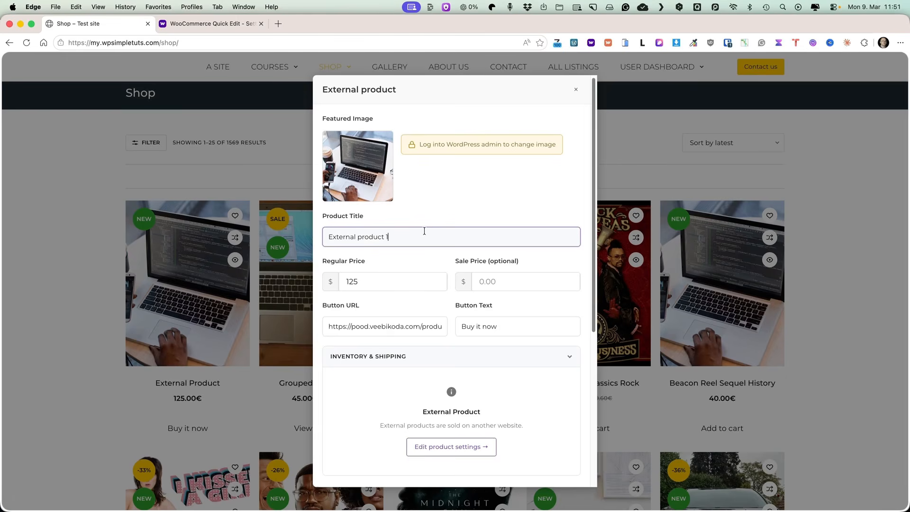
double_click(367, 279)
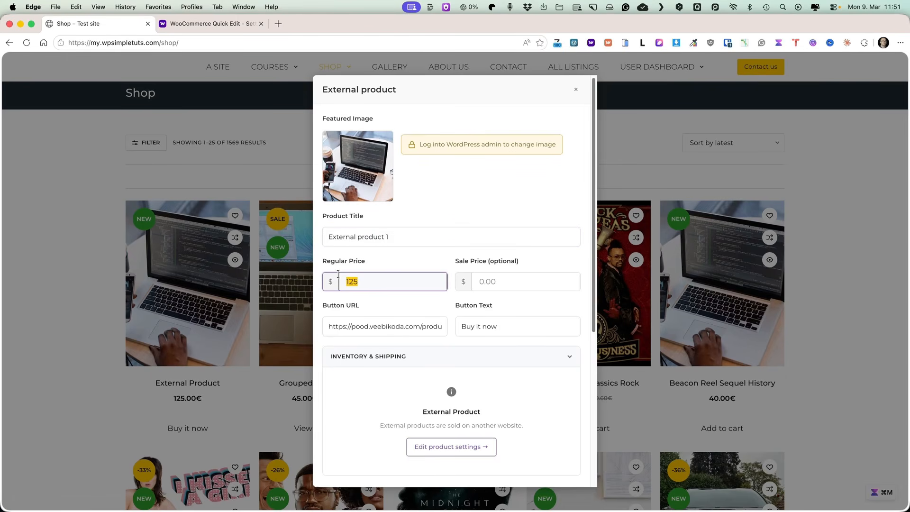
type("100")
left_click(498, 284)
type("1")
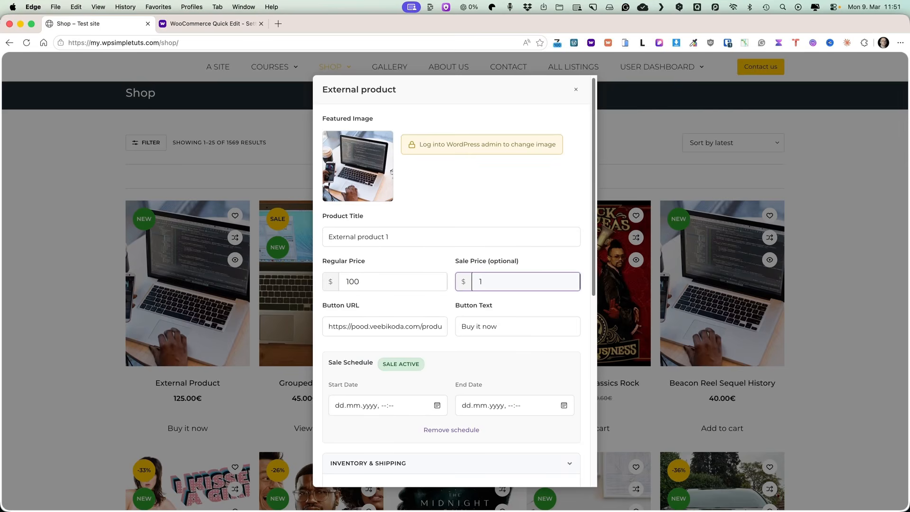
key("BackSpace")
type("90")
Step: Schedule the external product's sale from 09.03.2026 to 12.03.2026
scroll(433, 303, "down", 2)
left_click(437, 302)
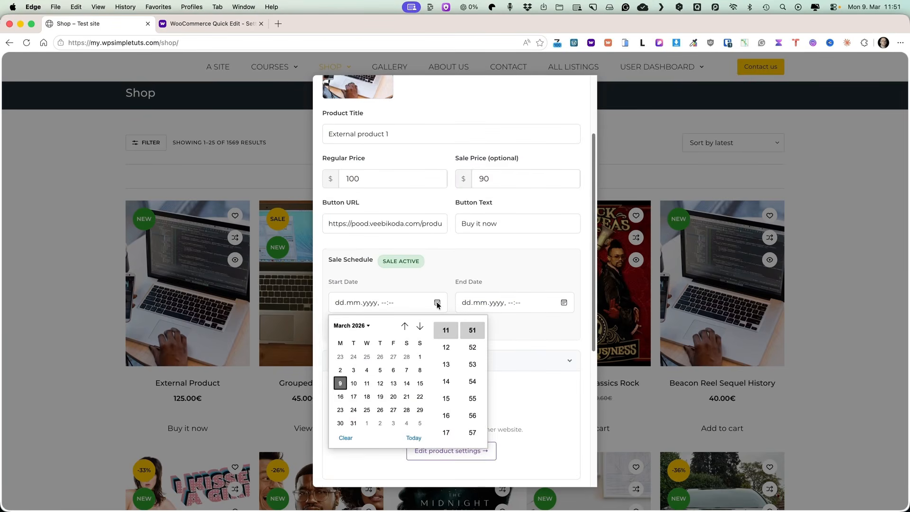
left_click(341, 383)
left_click(564, 303)
left_click(507, 383)
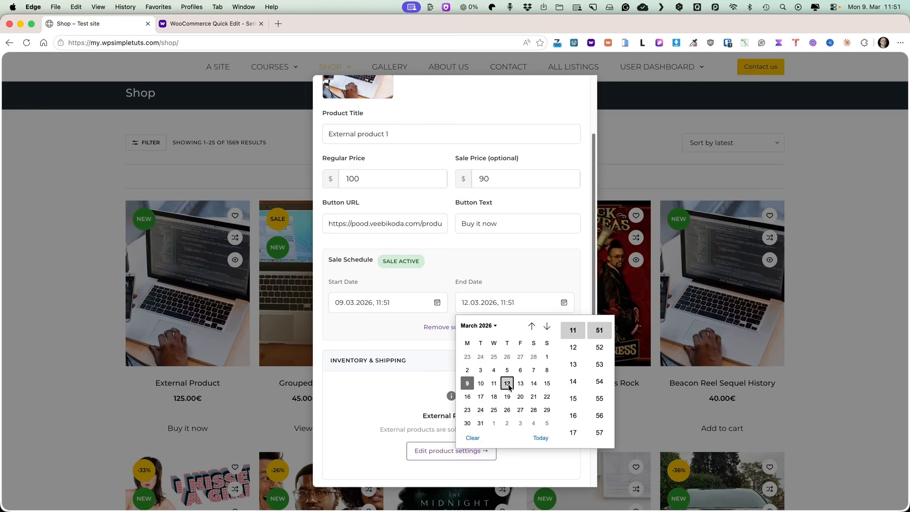
left_click(520, 281)
Step: Look past the external product's inventory, stock and description fields and save the changes
scroll(518, 281, "down", 4)
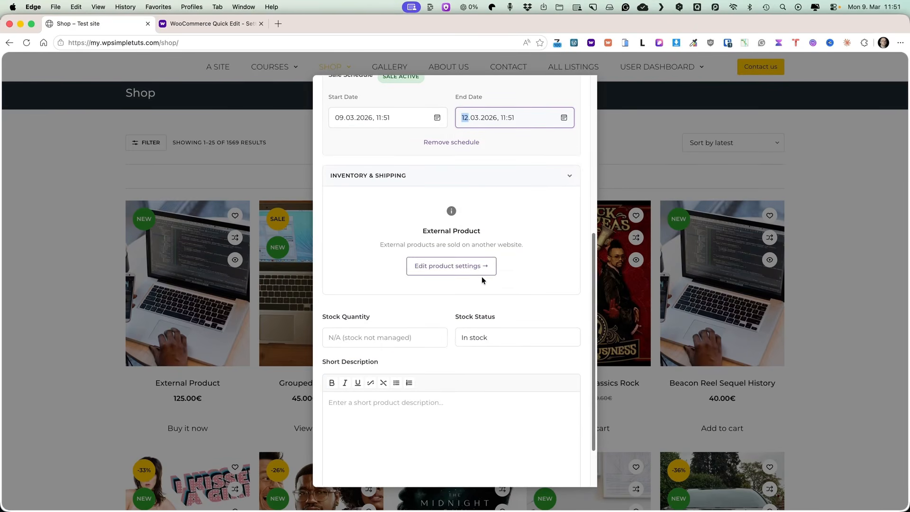
scroll(497, 275, "down", 2)
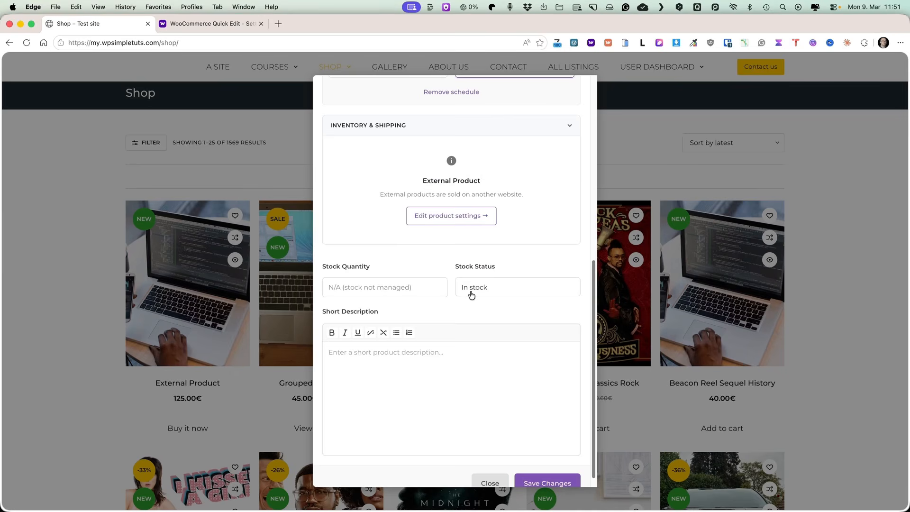
scroll(498, 356, "down", 1)
left_click(549, 474)
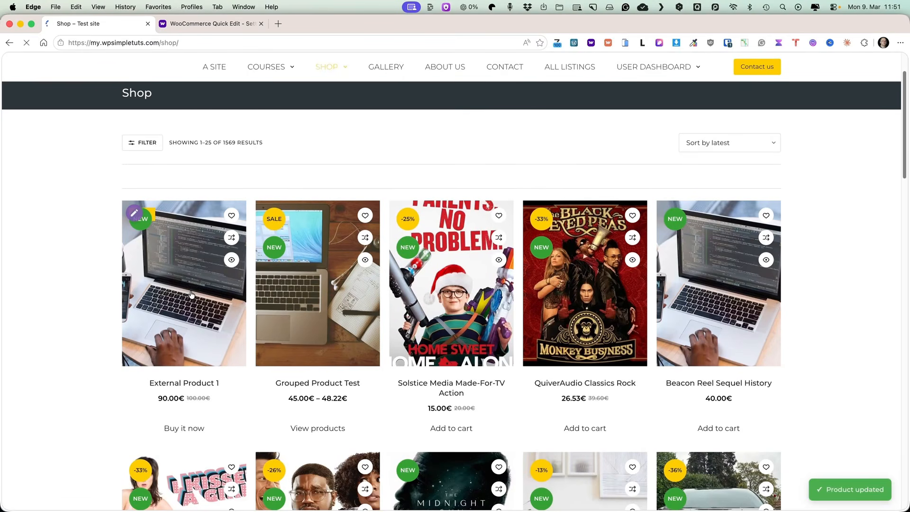
Step: Check the external product's own page and its quick editor without changing anything, and go back to the shop page
left_click(192, 294)
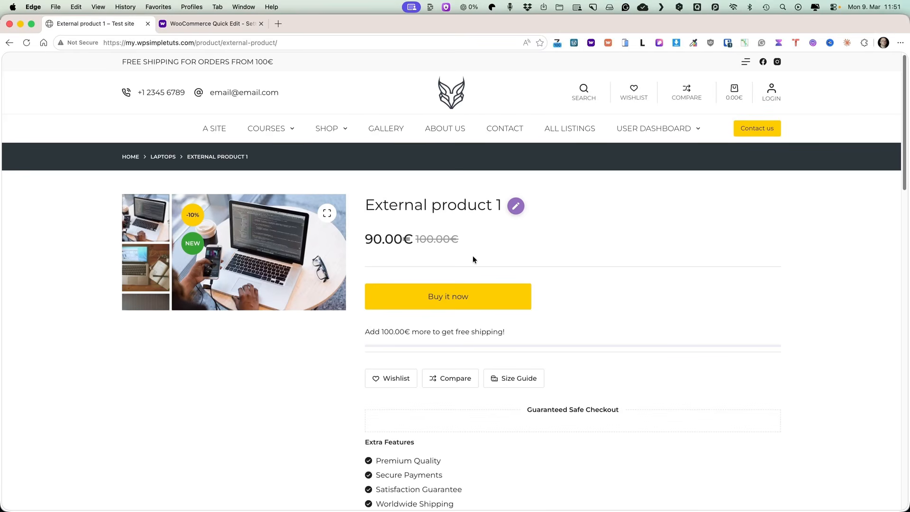
left_click(514, 208)
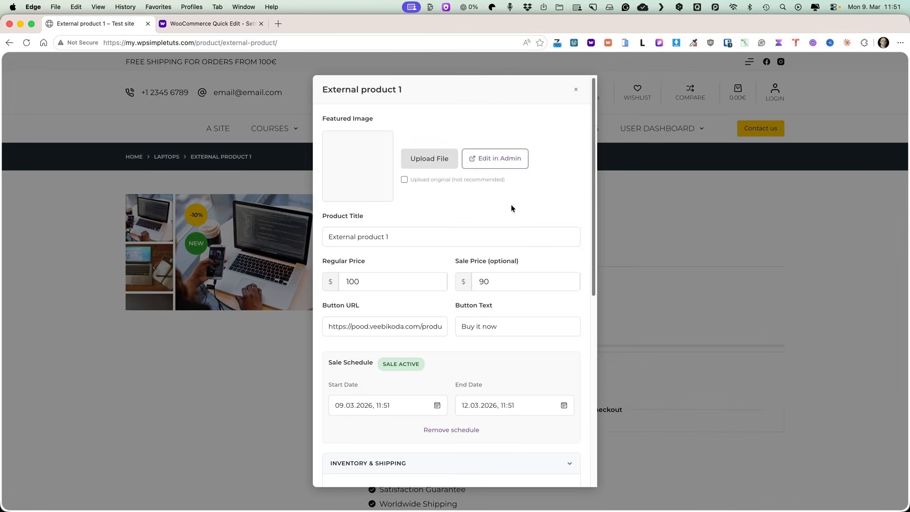
left_click(576, 90)
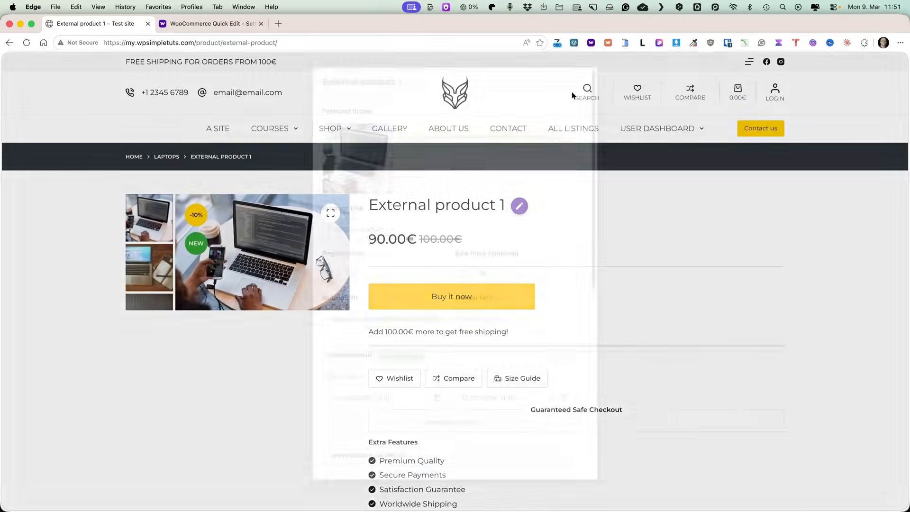
scroll(599, 260, "down", 20)
scroll(554, 259, "up", 20)
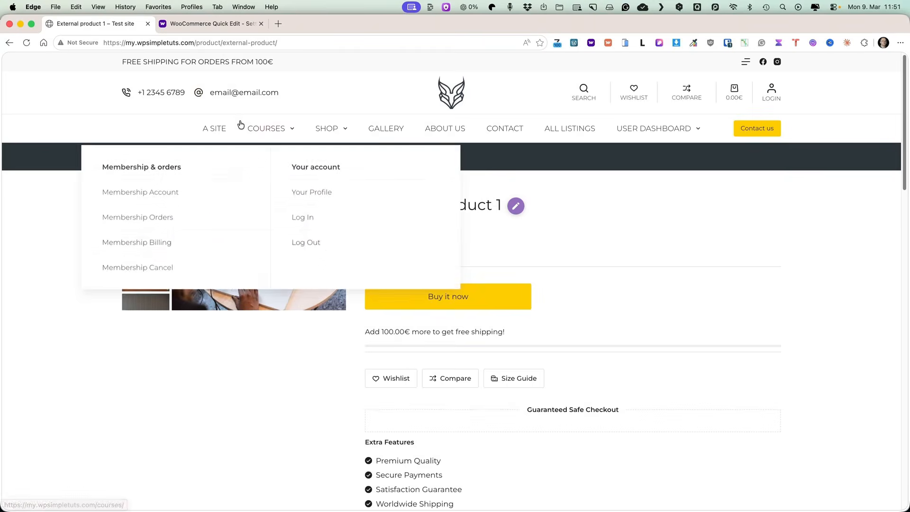
key("super+bracketleft")
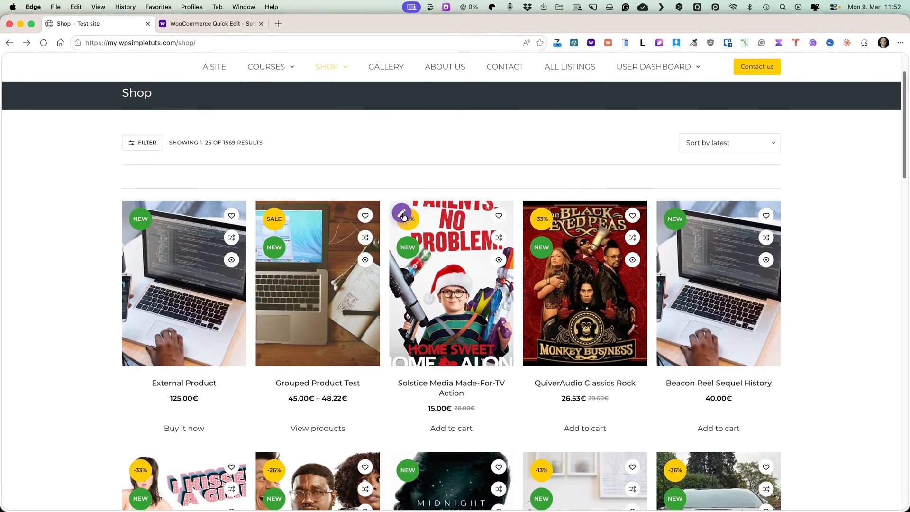
Step: Review the pricing, inventory, shipping and description fields of Solstice Media Made-For-TV Action, toggling Sold individually on and back off
left_click(401, 214)
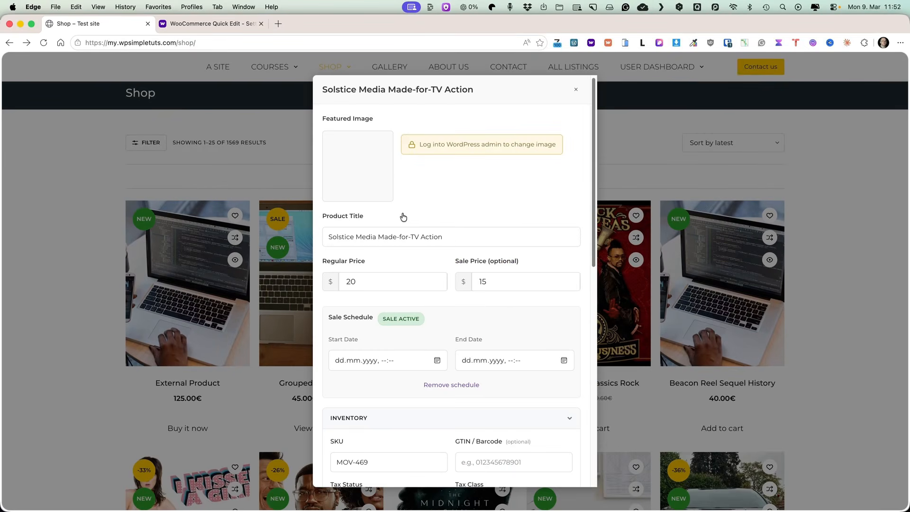
scroll(410, 272, "down", 5)
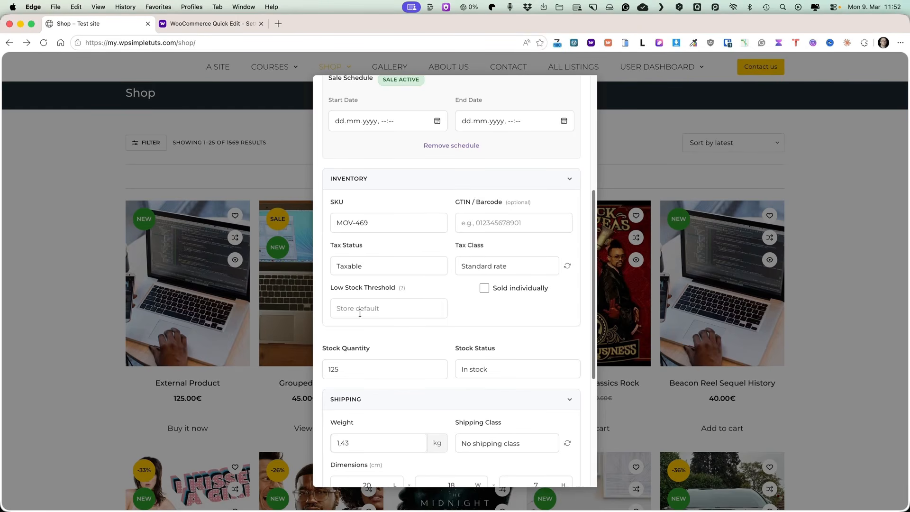
scroll(361, 313, "down", 1)
scroll(363, 315, "down", 2)
scroll(374, 294, "down", 1)
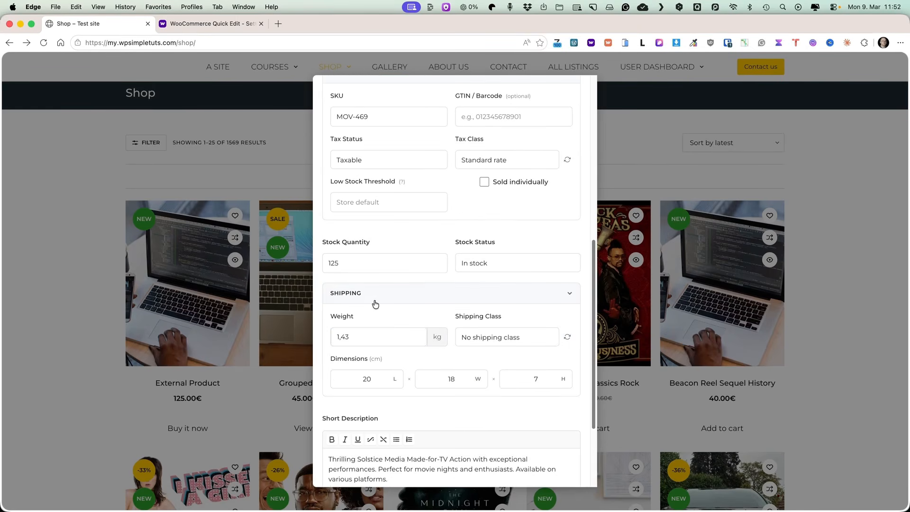
left_click(484, 182)
left_click(484, 182)
scroll(467, 270, "down", 1)
scroll(465, 270, "down", 2)
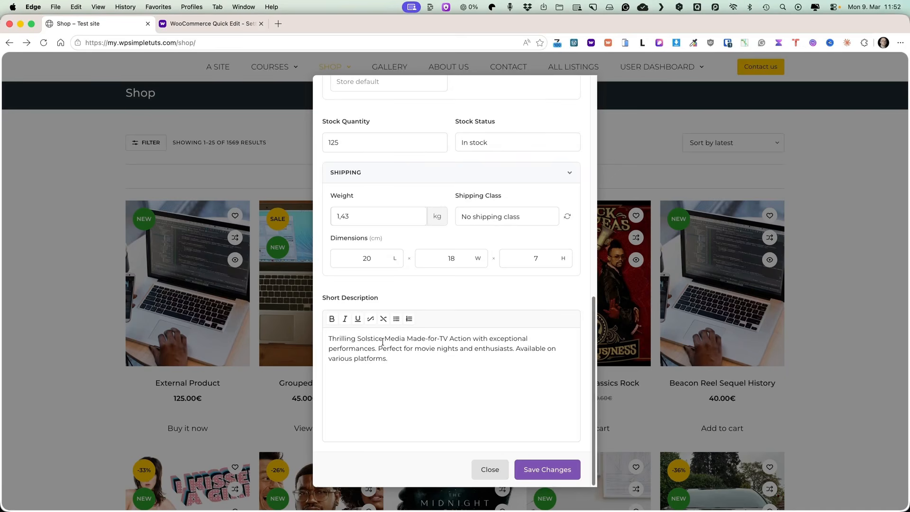
Step: Make the first sentence of the Solstice product's short description bold and save the changes
left_click_drag(378, 347, 293, 341)
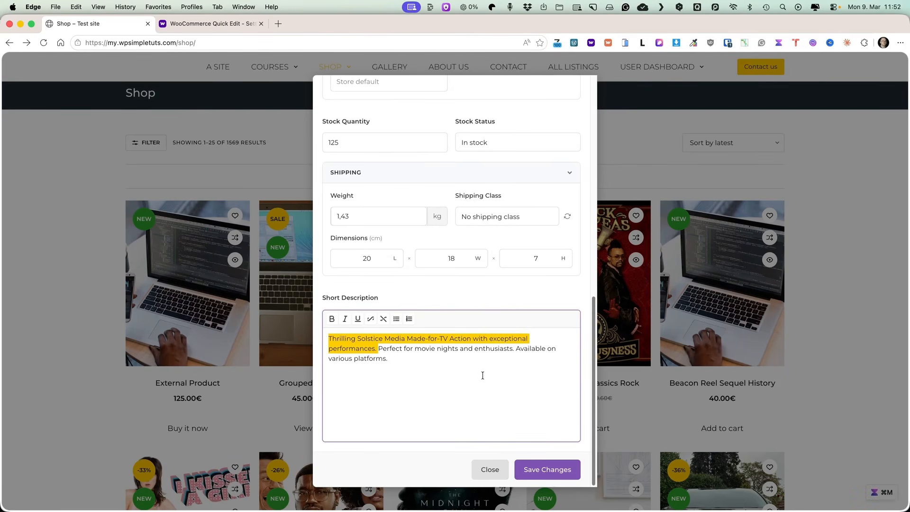
left_click(332, 318)
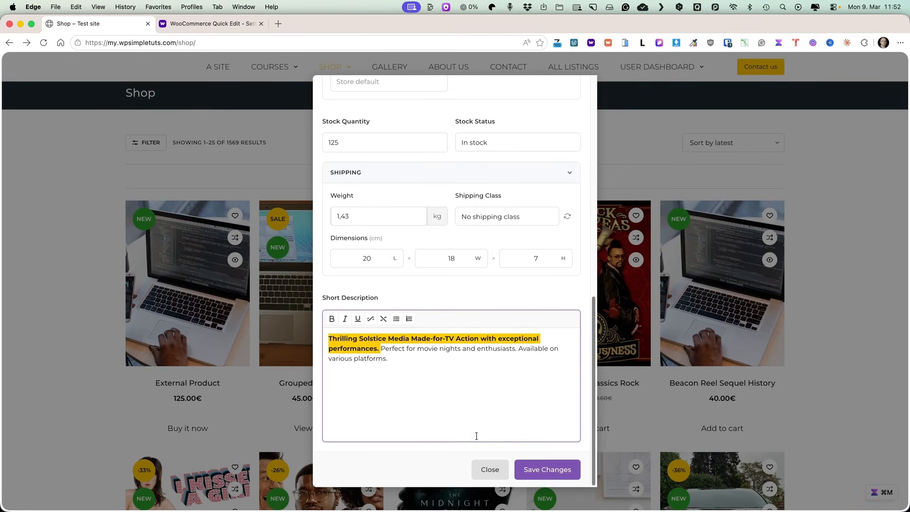
left_click(532, 470)
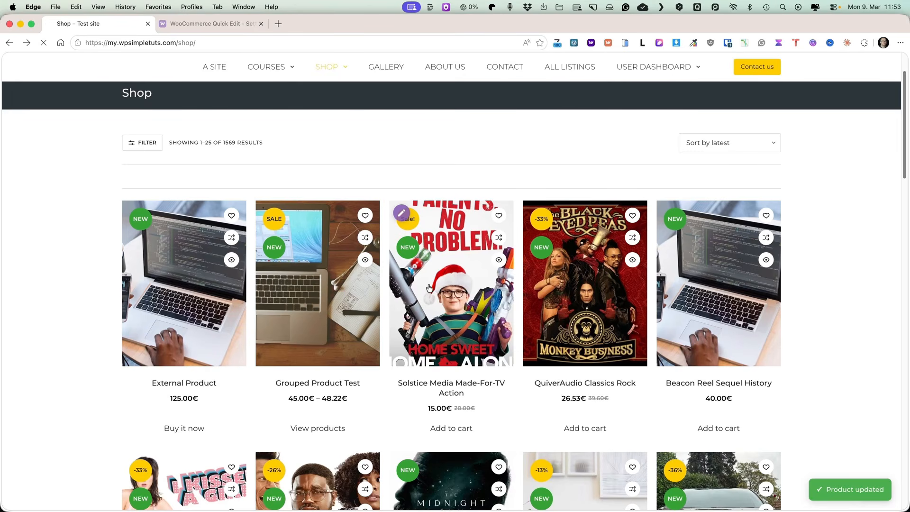
Step: On the Solstice Media Made-For-TV Action product page, add the line "Hey ho, let's go!" to the short description and save the changes
left_click(431, 288)
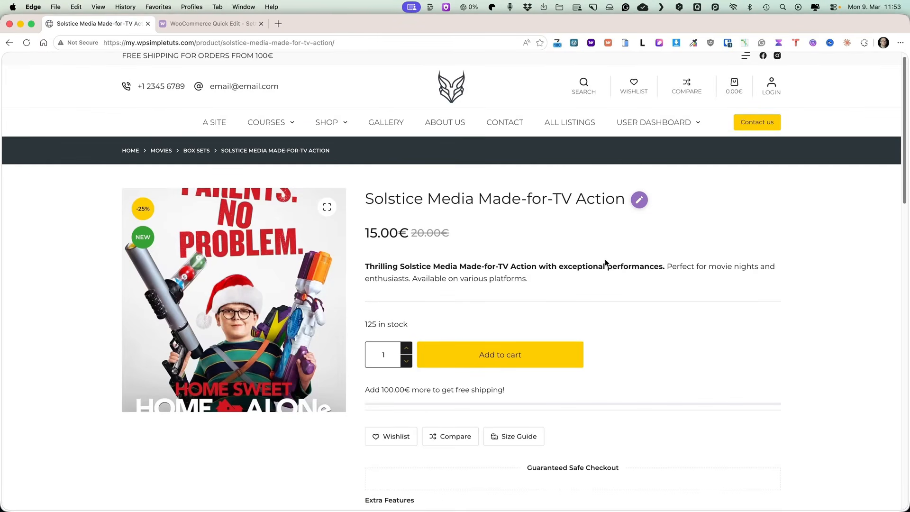
scroll(465, 320, "down", 10)
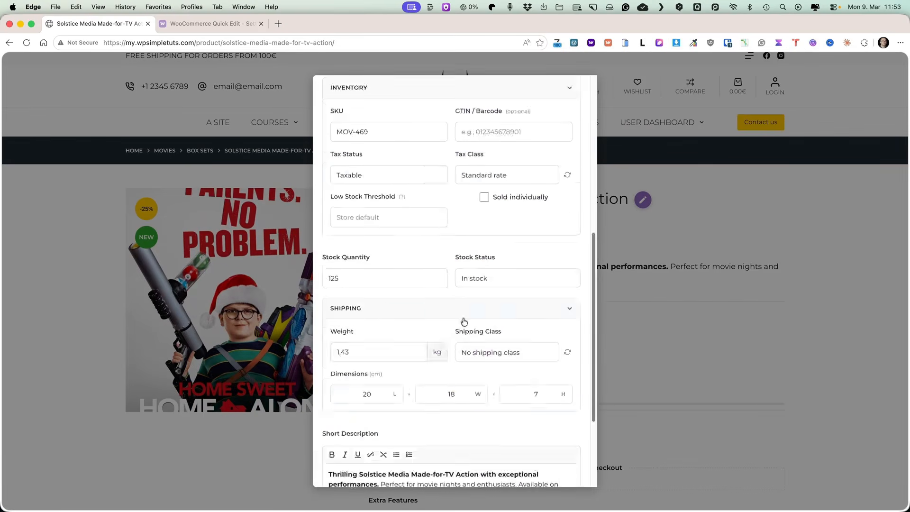
left_click(408, 361)
type("Hey ho, let’s go!")
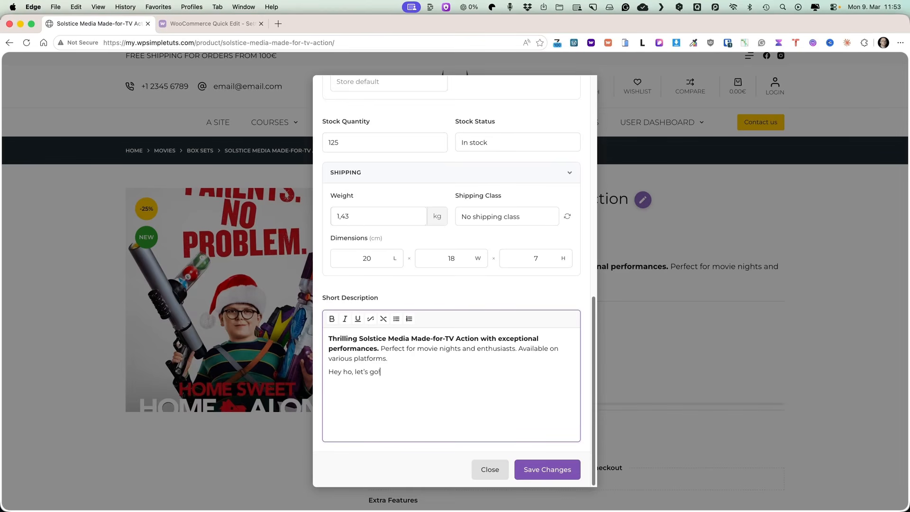
left_click(547, 469)
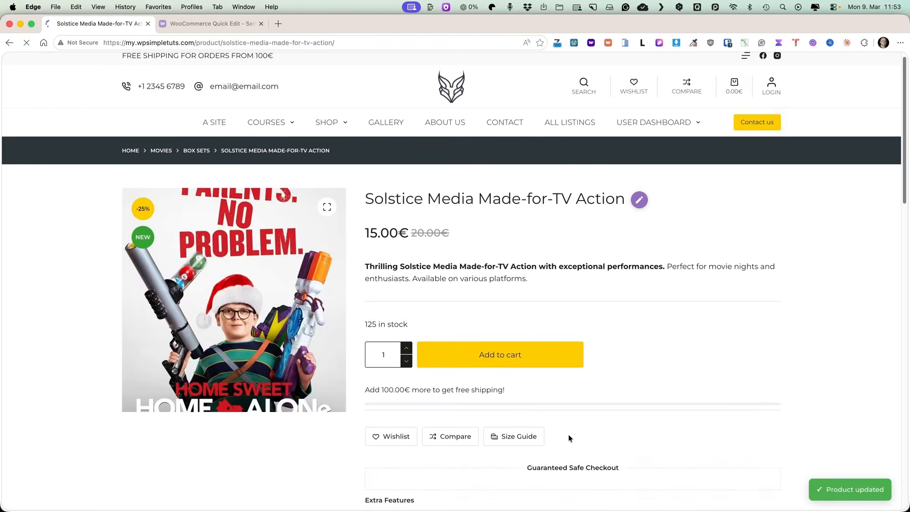
left_click_drag(425, 303, 360, 301)
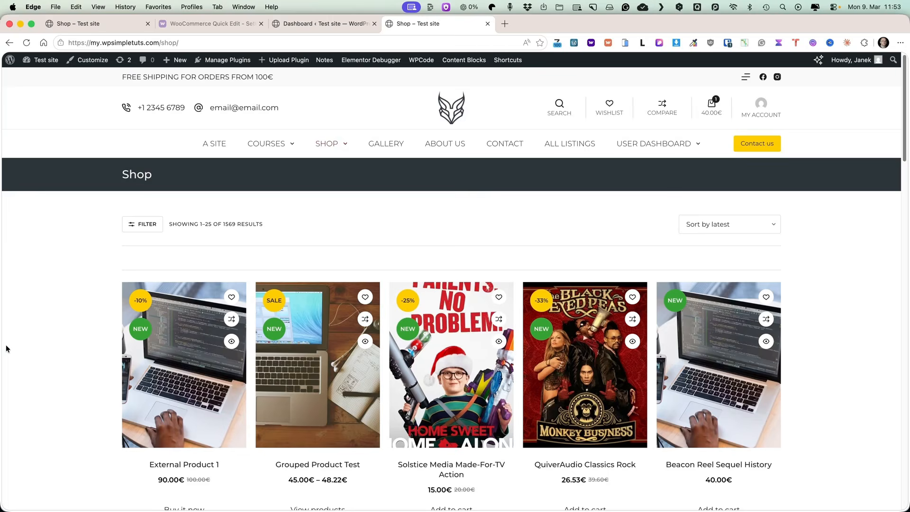
Step: On the logged-in shop page, upload bg_slider12.jpg as the featured image of Grouped Product Test
scroll(16, 342, "down", 5)
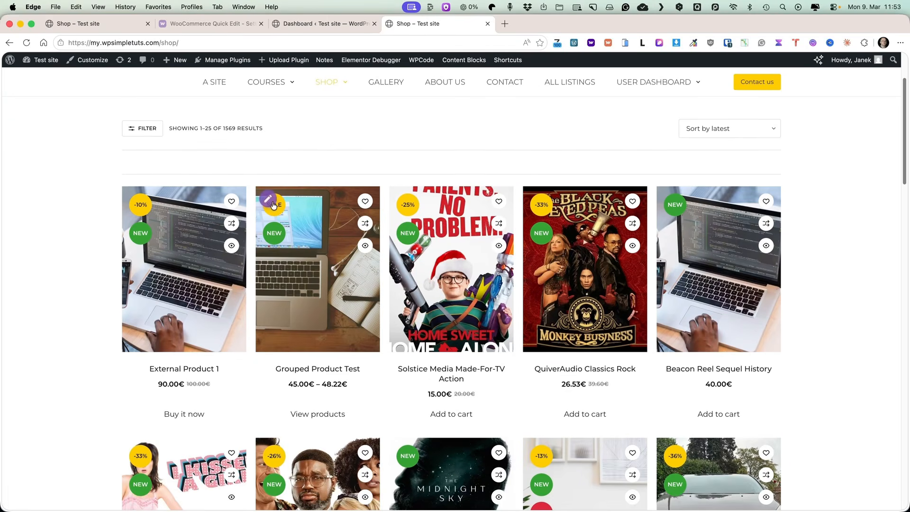
left_click(266, 202)
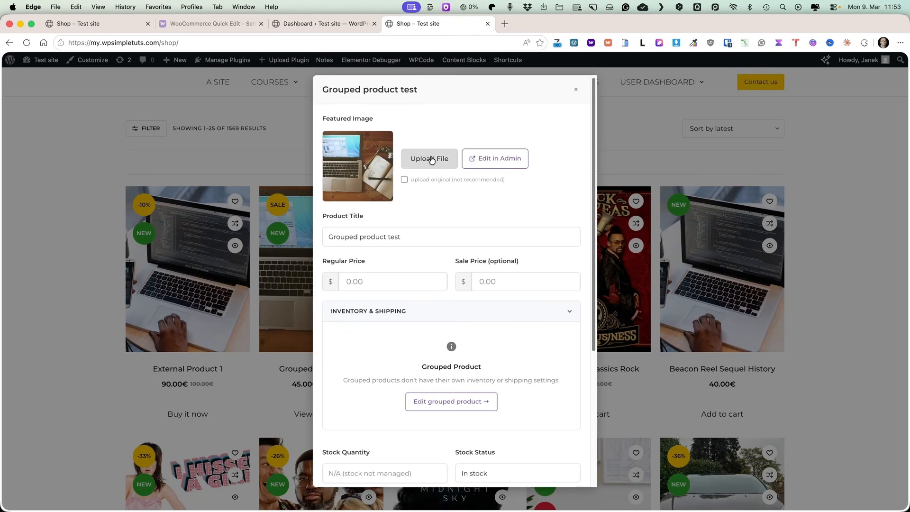
left_click(431, 158)
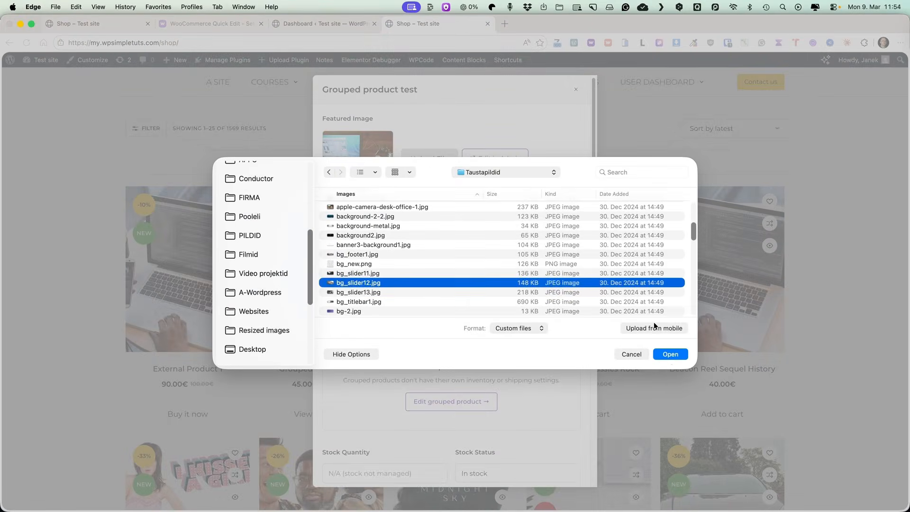
left_click(669, 355)
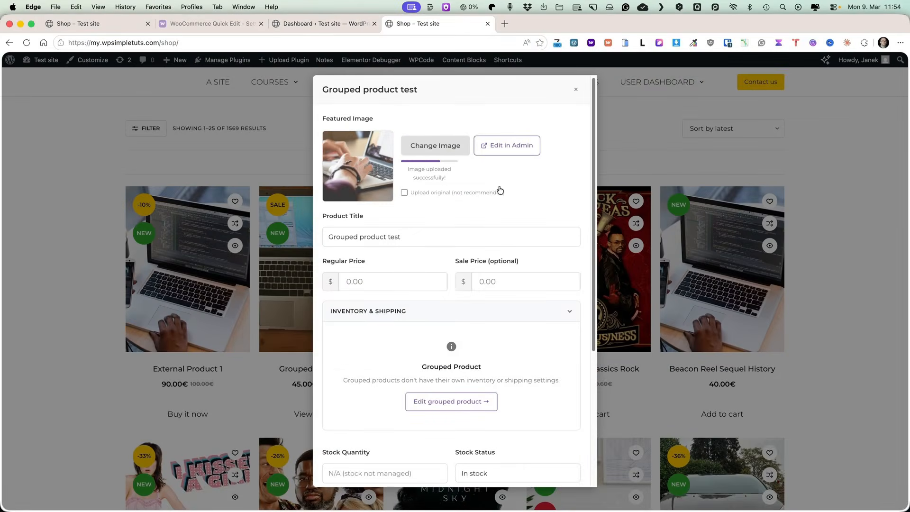
Step: Rename the grouped product to "Grouped product one", add the bold short description "Description is here" and save the changes
scroll(427, 261, "down", 5)
left_click(368, 348)
type("Des")
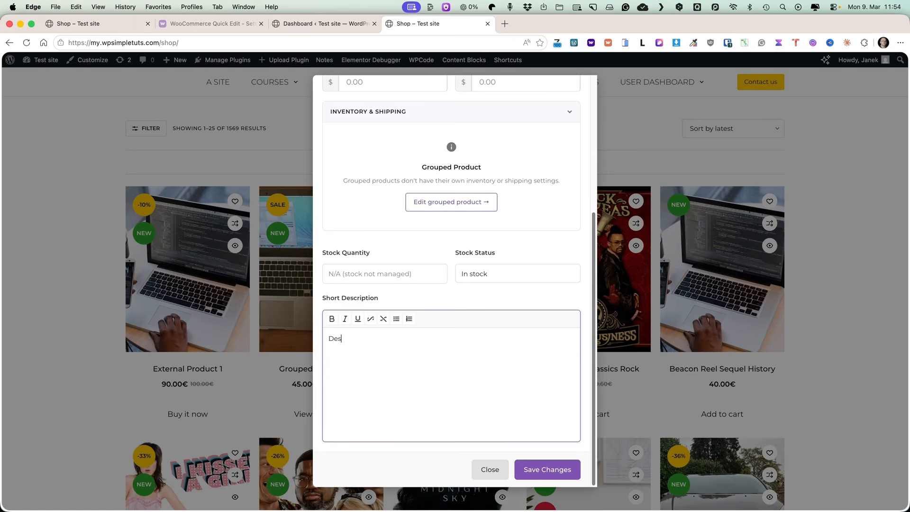
type("cription is here")
key("super+a")
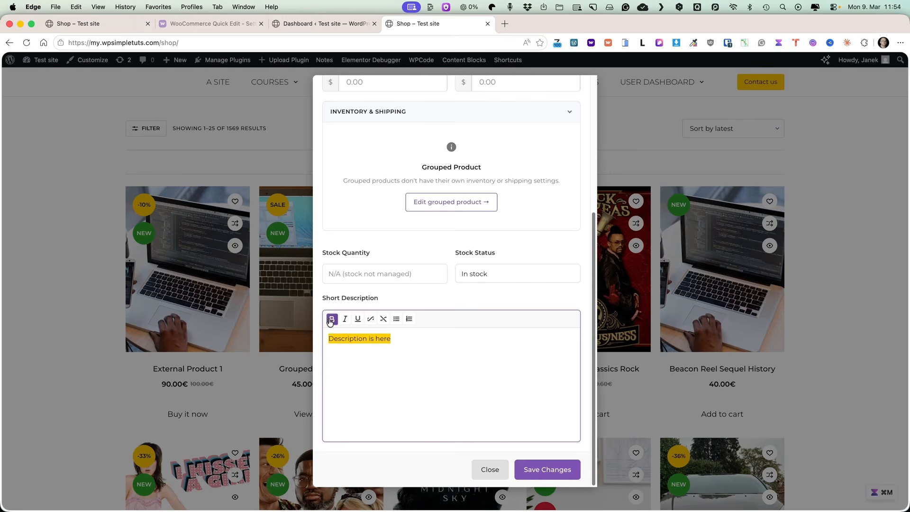
left_click(332, 319)
left_click(559, 469)
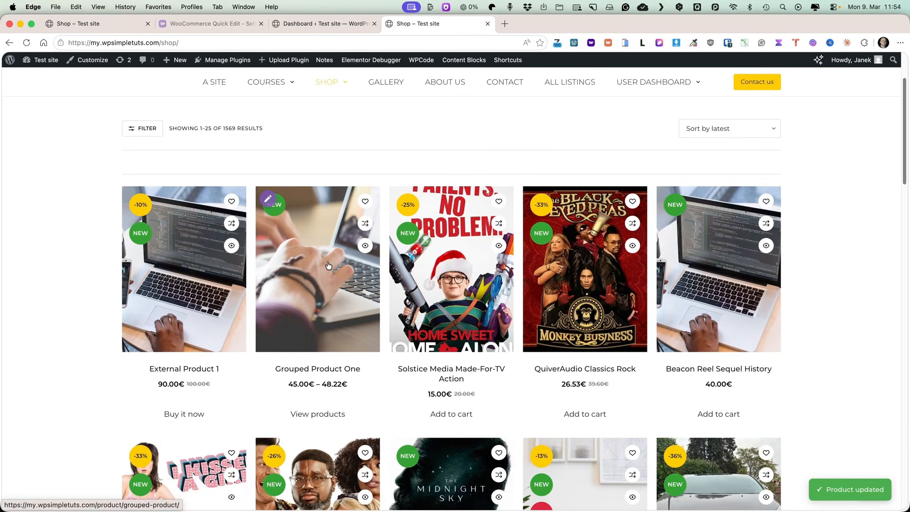
Step: Check the grouped product's own page and its main quick editor without changing anything
left_click(328, 265)
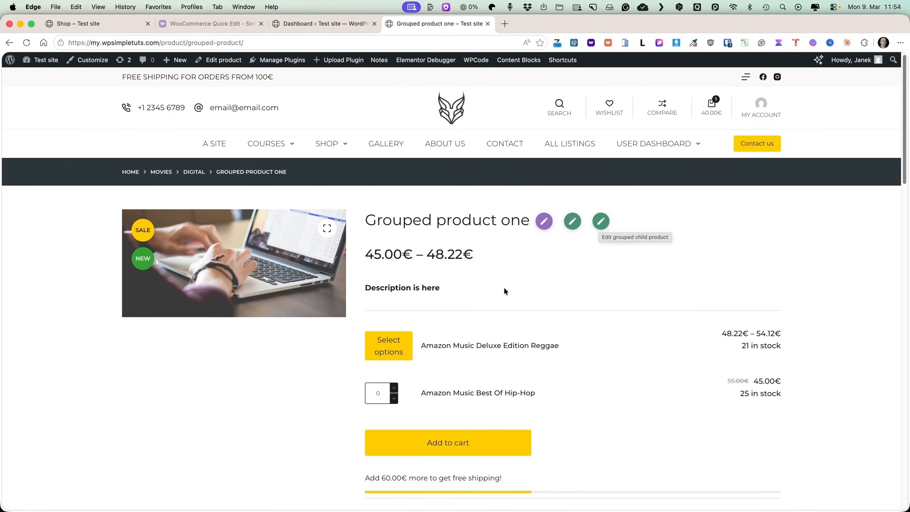
left_click(544, 222)
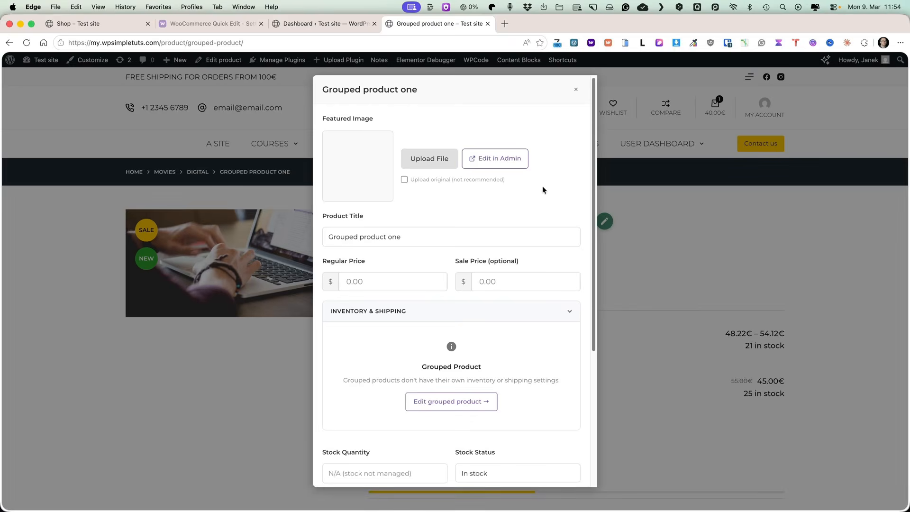
left_click(577, 88)
scroll(604, 363, "down", 2)
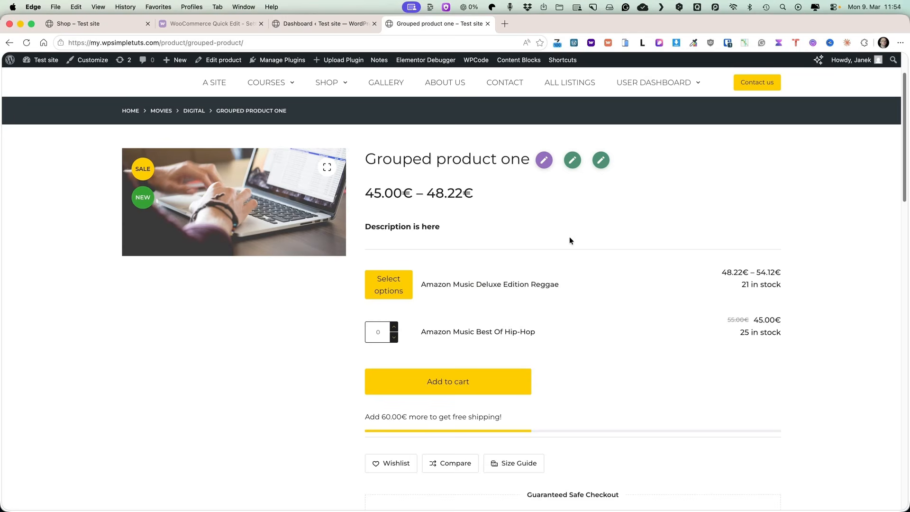
scroll(570, 237, "up", 2)
Step: Look at the quick editor of the child product Amazon Music Deluxe Edition Reggae and close it without changes
left_click(570, 211)
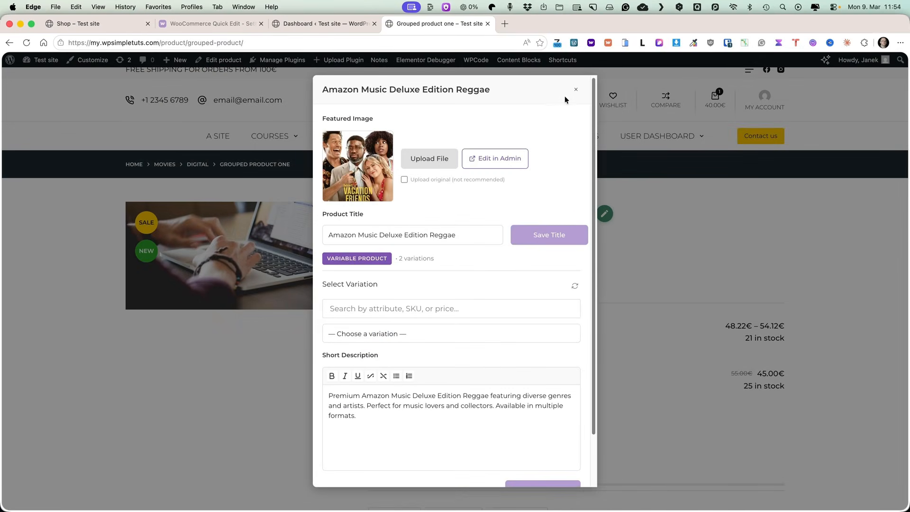
left_click(576, 90)
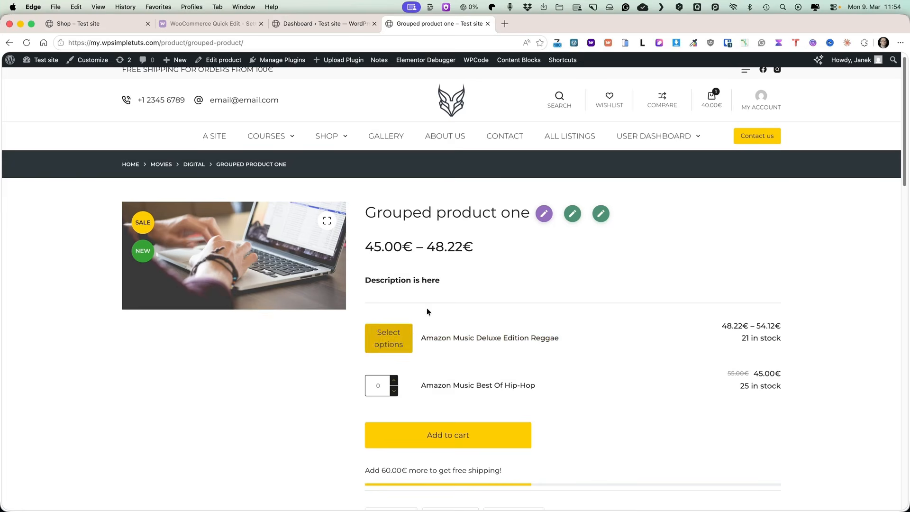
left_click(576, 212)
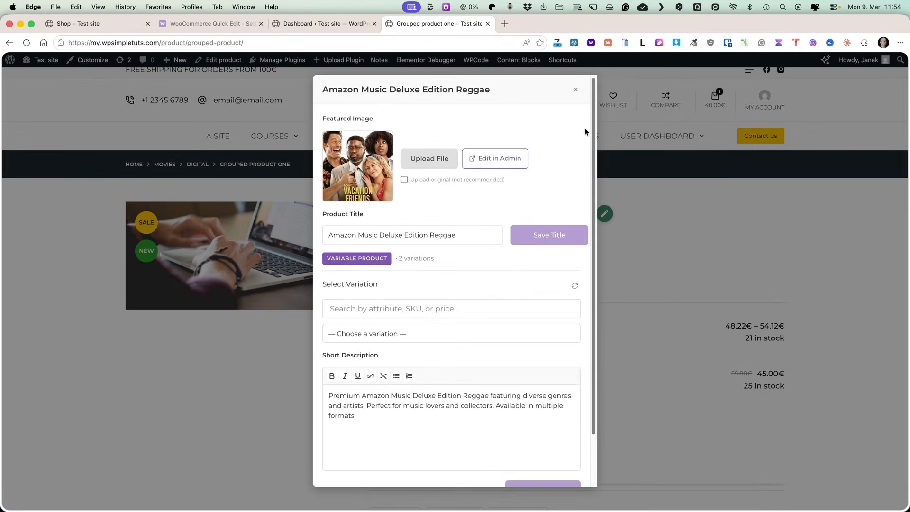
left_click(574, 91)
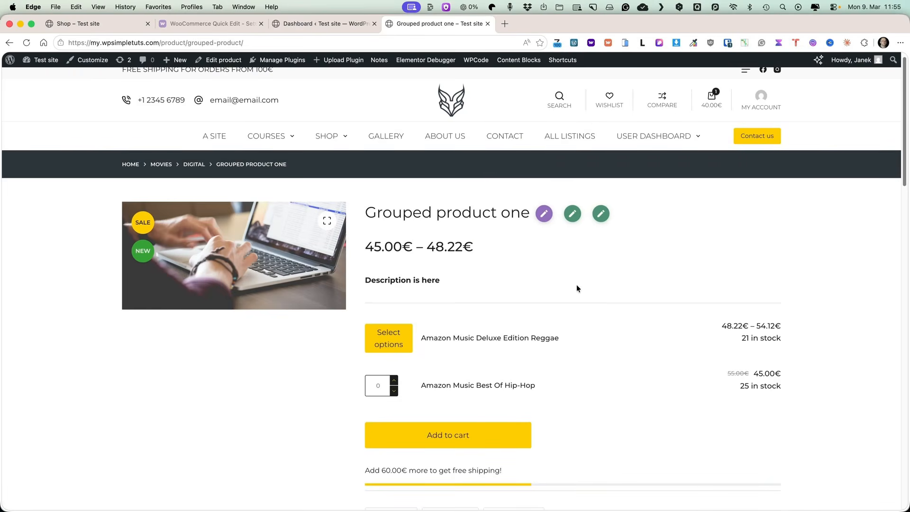
Step: Set the stock quantity of Amazon Music Deluxe Edition Reggae's out-of-stock $54.12 variation to 10, save it and leave the editor
left_click(576, 213)
left_click(364, 308)
left_click(434, 322)
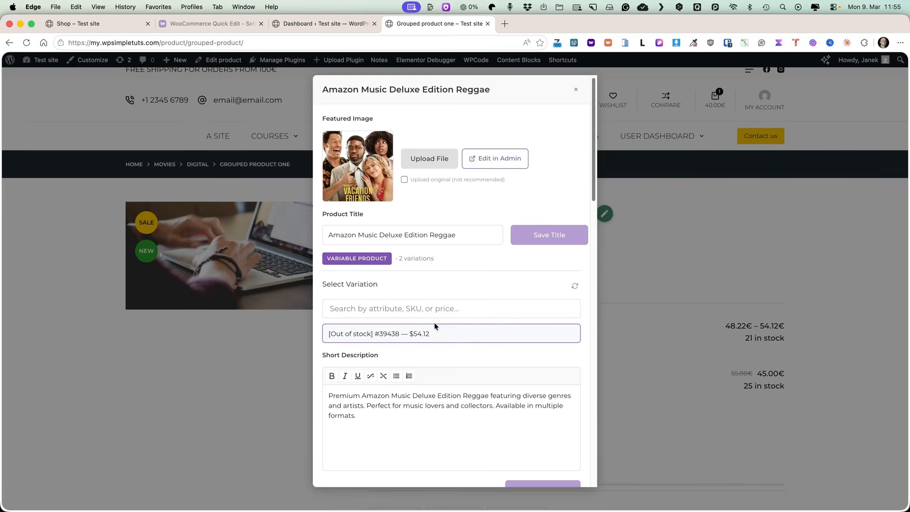
scroll(451, 322, "down", 5)
scroll(470, 323, "down", 10)
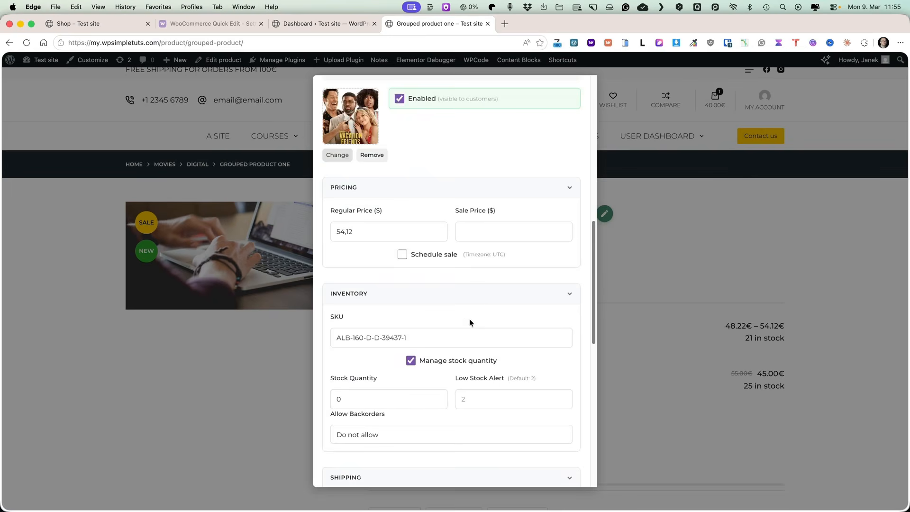
double_click(351, 309)
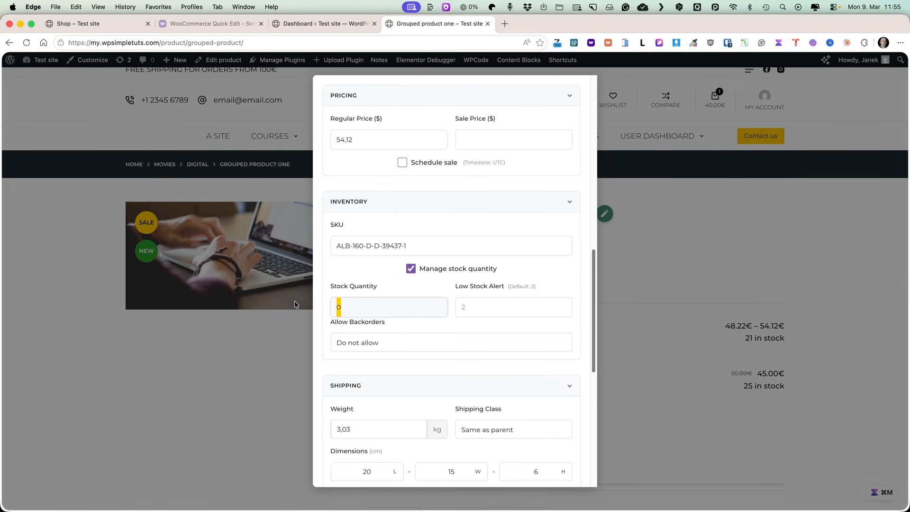
type("10")
scroll(482, 309, "down", 8)
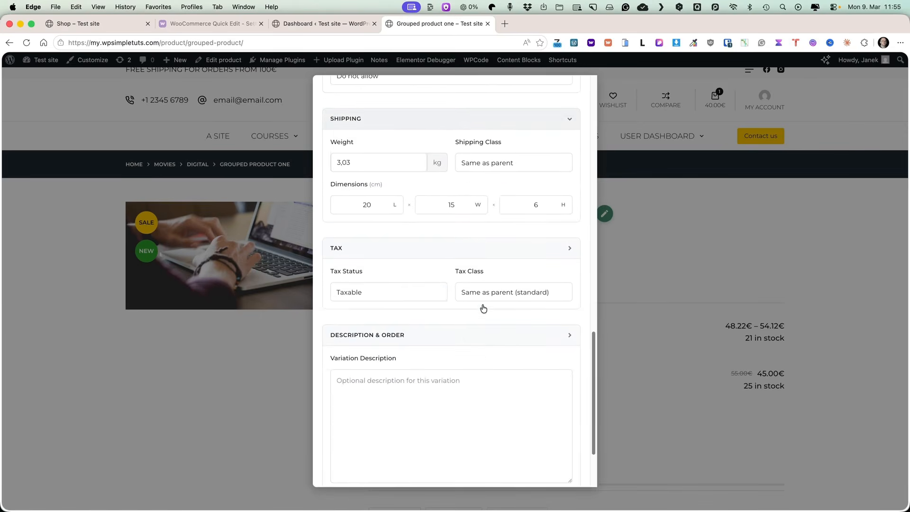
left_click(542, 469)
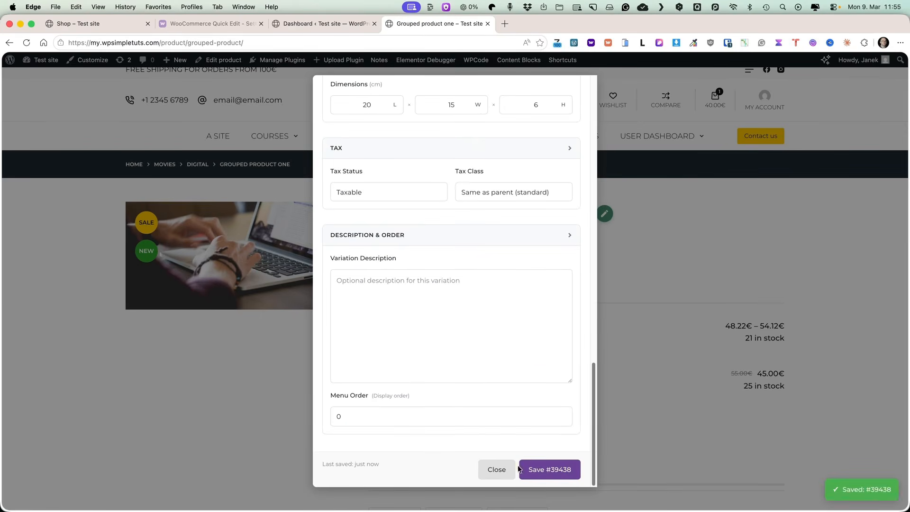
left_click(559, 468)
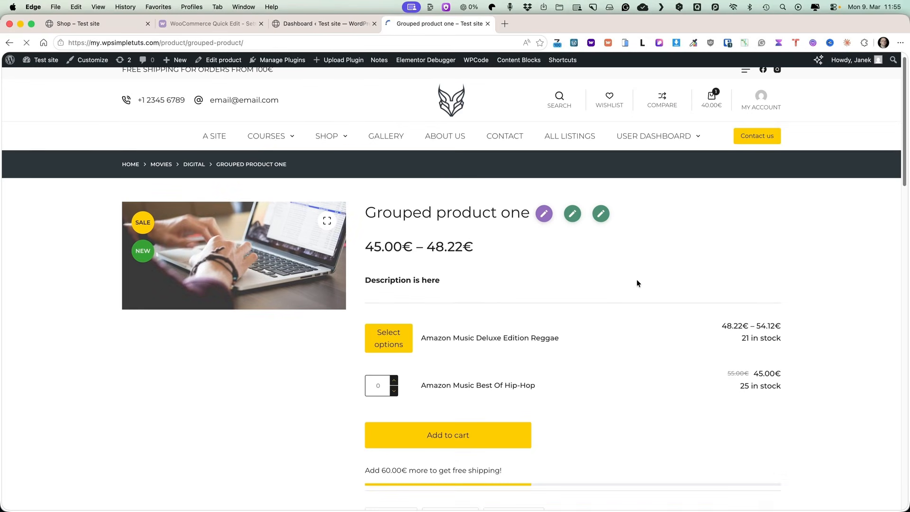
Step: Return to the shop page, rename the variable product SkylineTunes Remastered Rock to "SkylineTunes Remastered Rock 1" and save the title
mouse_move(320, 137)
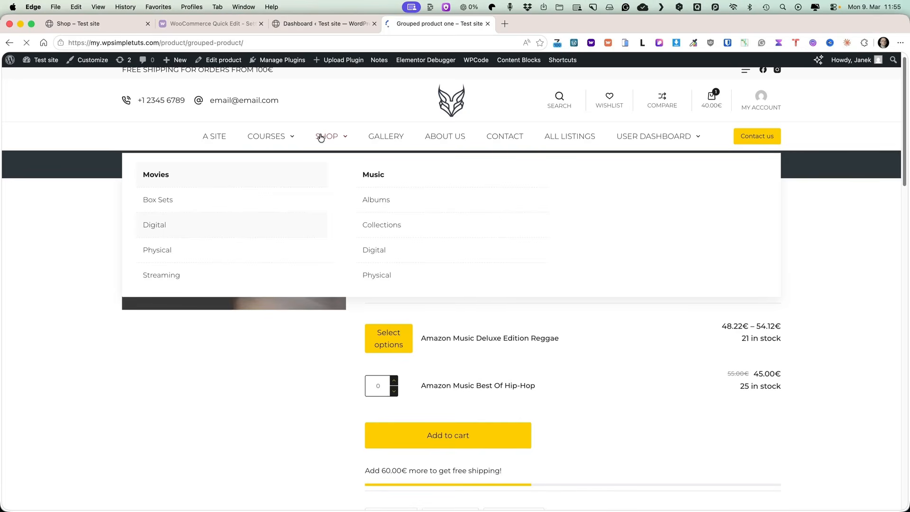
left_click(321, 137)
scroll(386, 326, "down", 10)
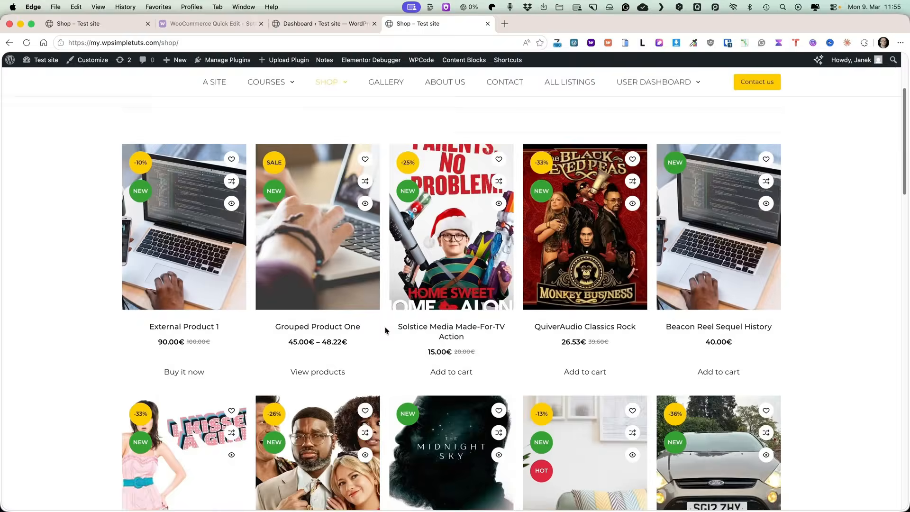
scroll(388, 325, "down", 5)
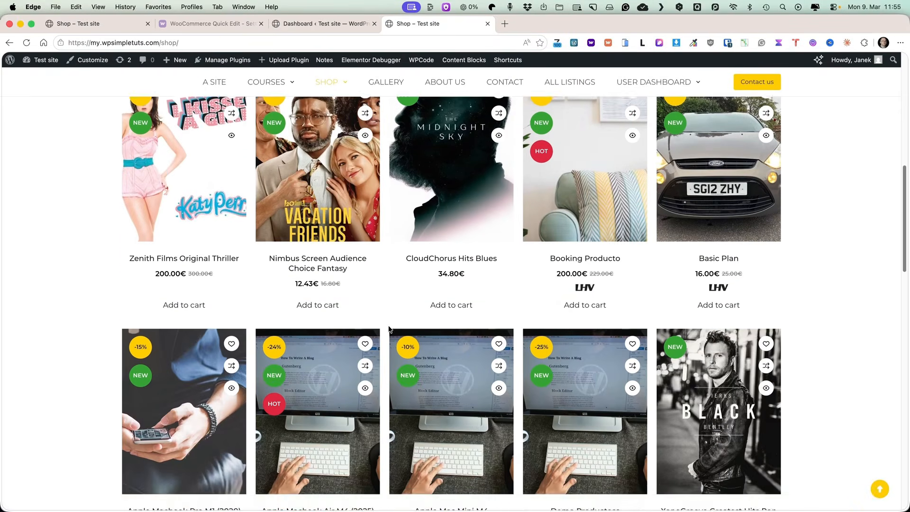
scroll(387, 325, "down", 6)
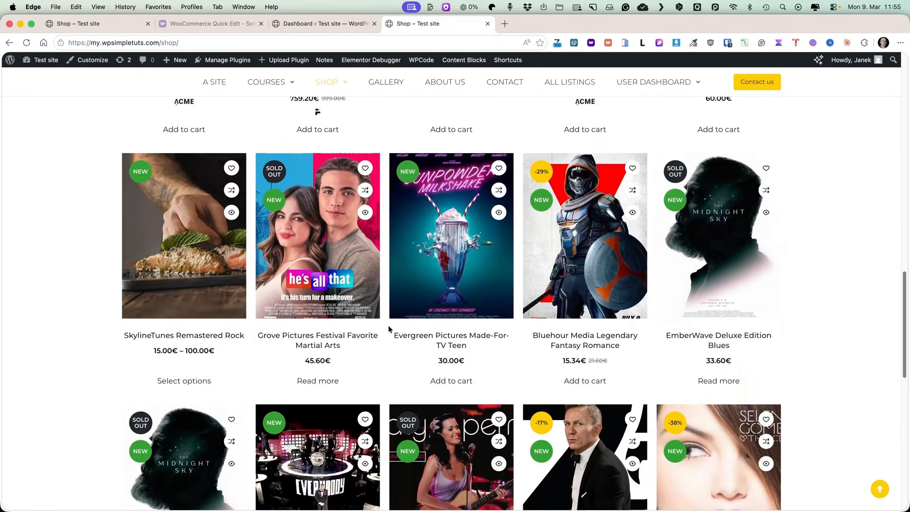
scroll(388, 325, "up", 1)
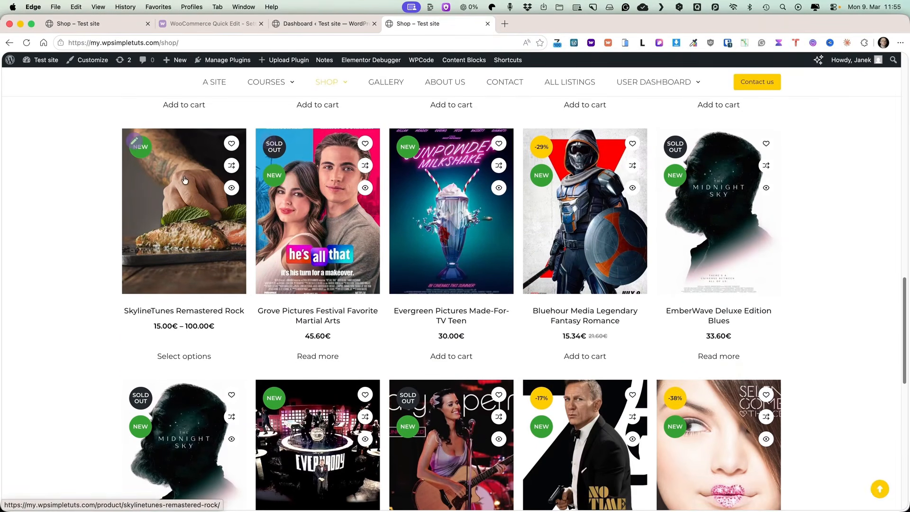
left_click(137, 147)
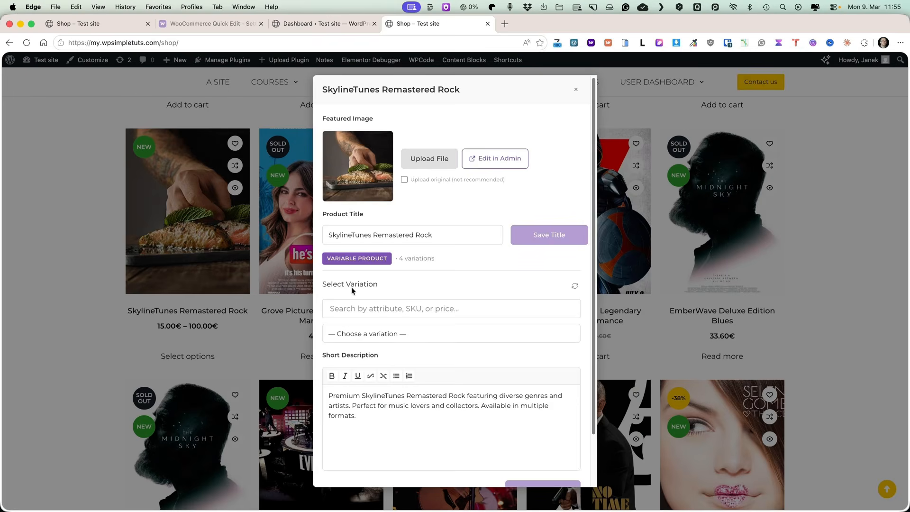
left_click(367, 227)
type("1")
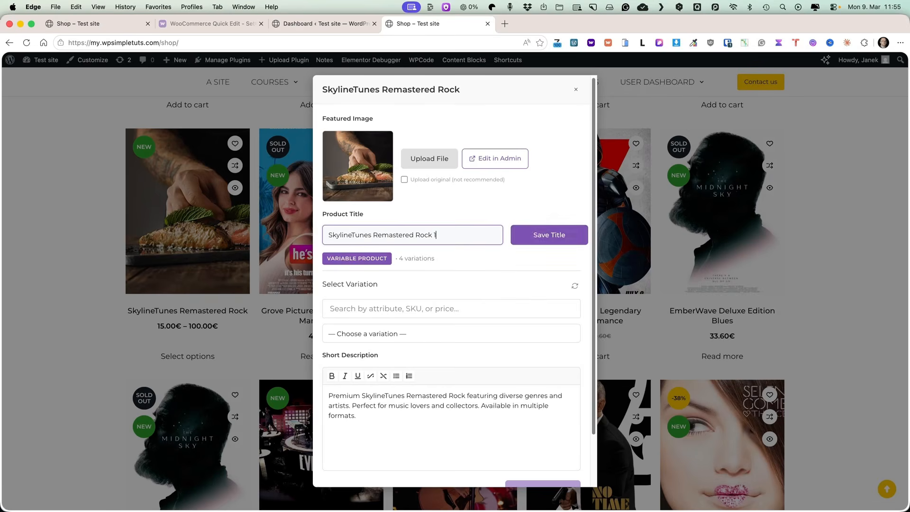
left_click(534, 236)
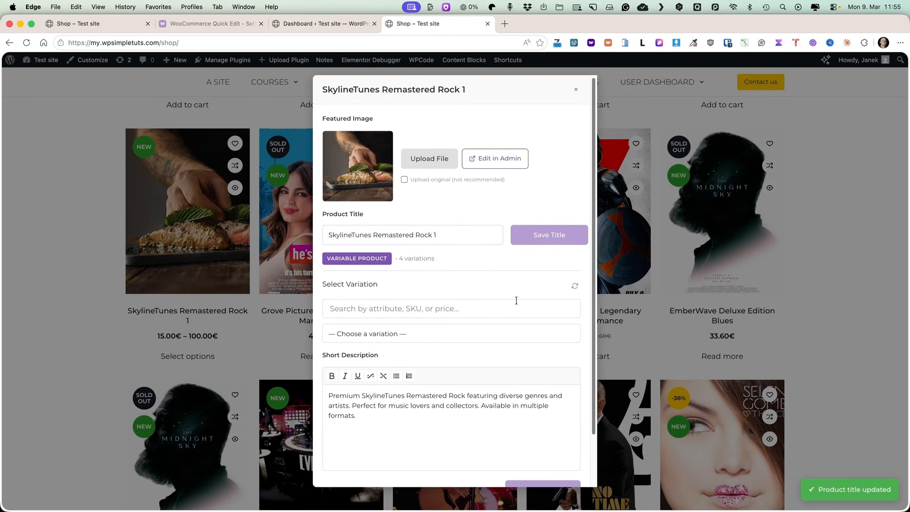
Step: Select the "Format: CD, Edition: Limited Edition" variation and replace its image with a dark background picture from the Taustapildid folder
scroll(474, 300, "down", 1)
left_click(360, 315)
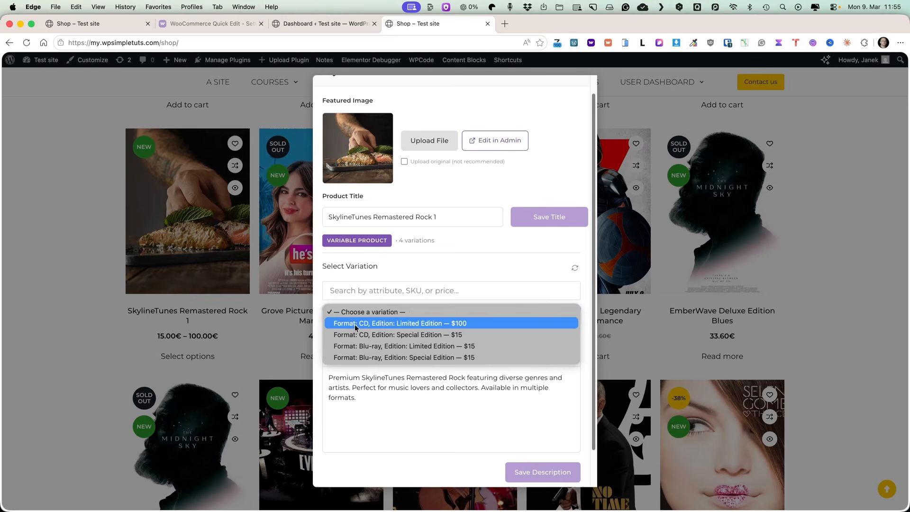
left_click(356, 325)
scroll(427, 323, "down", 3)
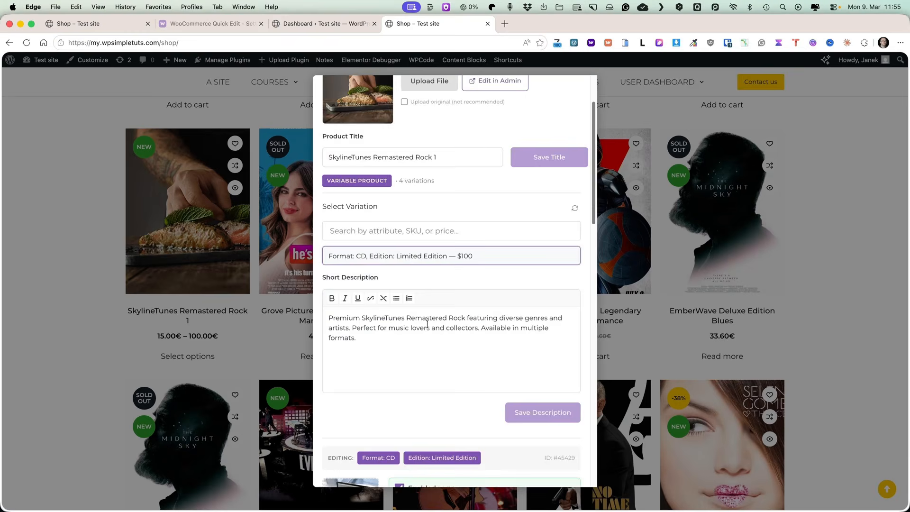
scroll(427, 323, "down", 10)
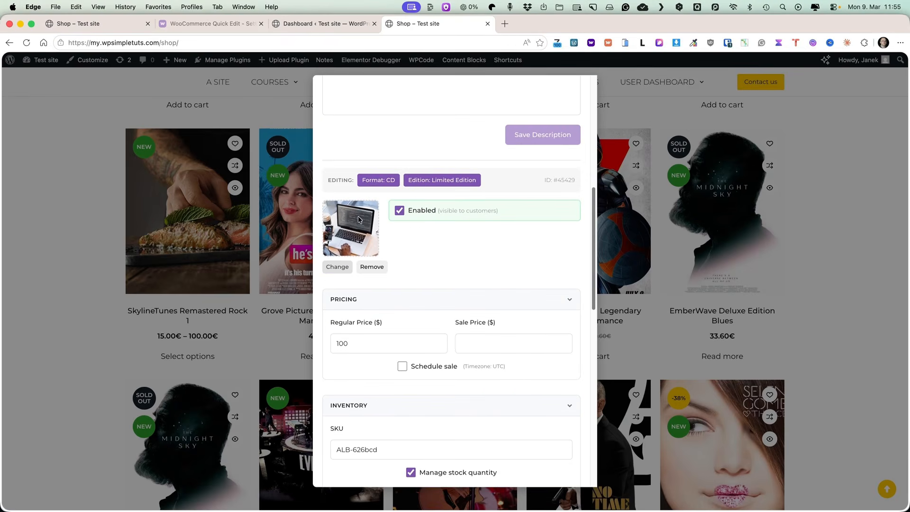
left_click(337, 267)
scroll(436, 275, "down", 5)
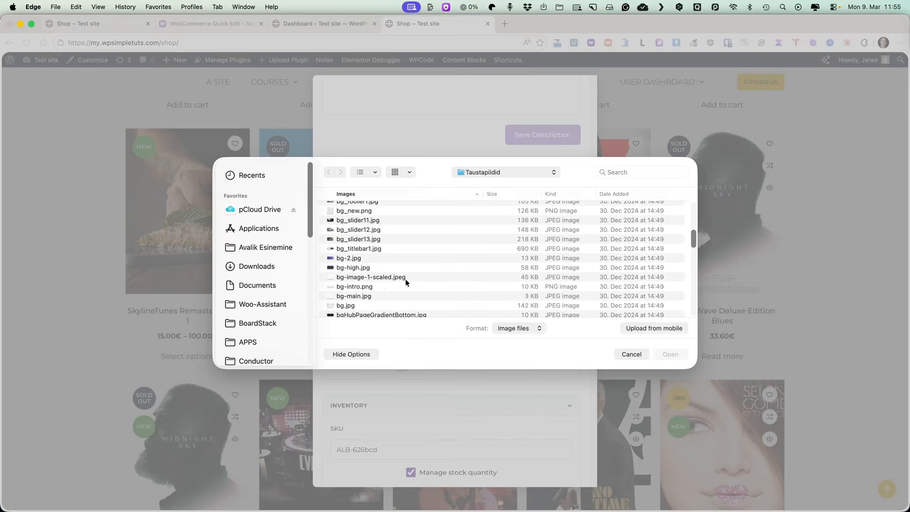
left_click(366, 278)
left_click(365, 268)
left_click(670, 355)
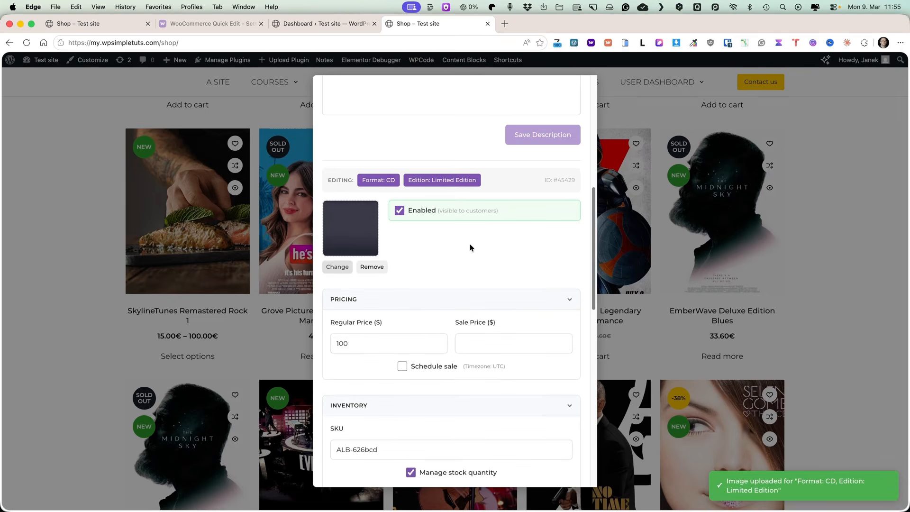
Step: Set the CD Limited Edition variation's regular price to 1000 and its sale price to 900
scroll(470, 244, "down", 3)
left_click_drag(347, 287, 332, 287)
type("1000")
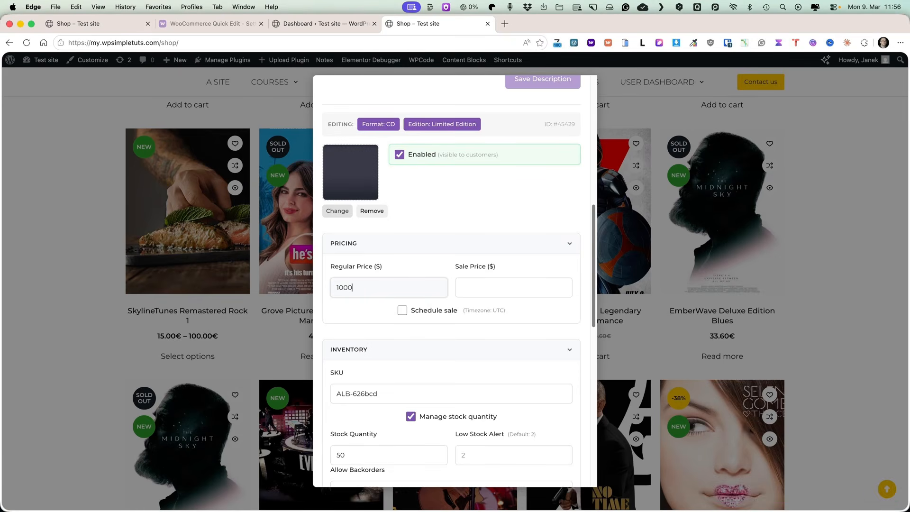
left_click(502, 282)
Step: Set the variation's stock quantity to 100 and its backorders option to "Do not allow"
scroll(373, 308, "down", 3)
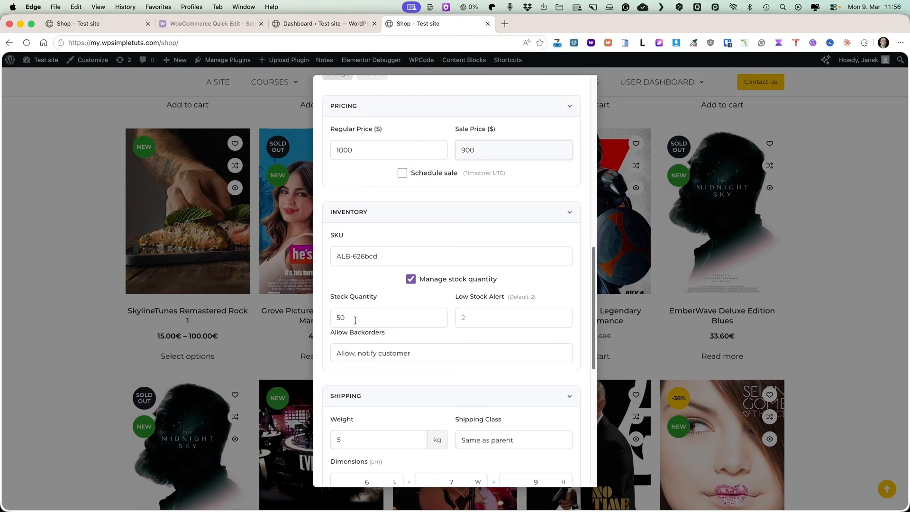
left_click_drag(355, 320, 288, 312)
type("100")
scroll(398, 292, "down", 2)
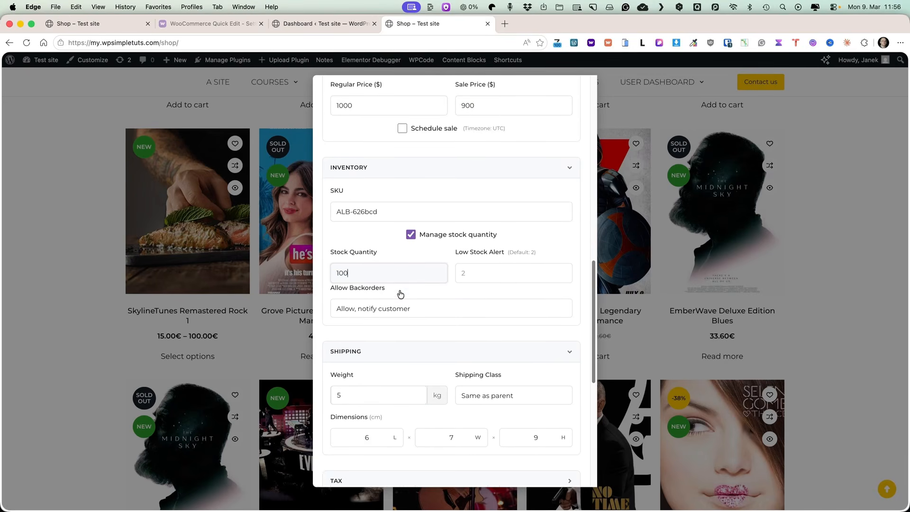
scroll(400, 293, "down", 2)
left_click(393, 252)
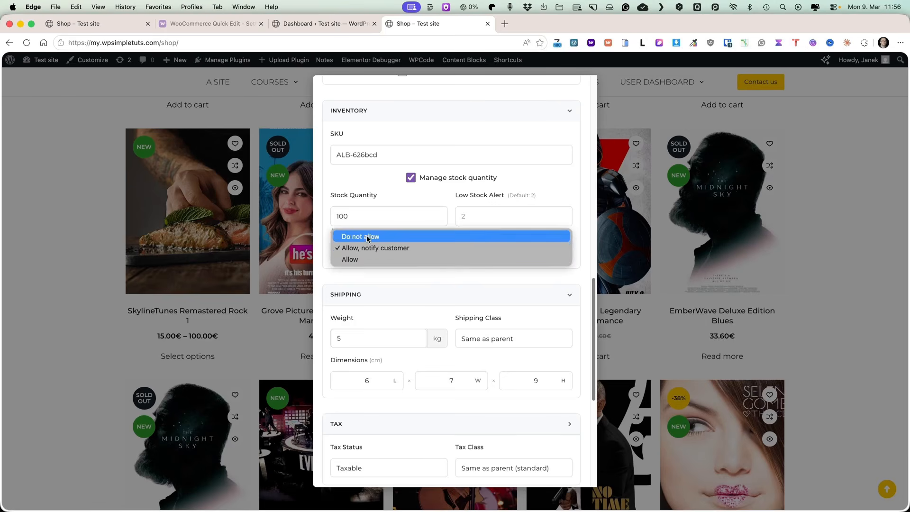
left_click(368, 237)
Step: Set the variation's weight to 10 kg and its shipping class to Cargobus
key("Tab")
scroll(510, 251, "down", 4)
type("10")
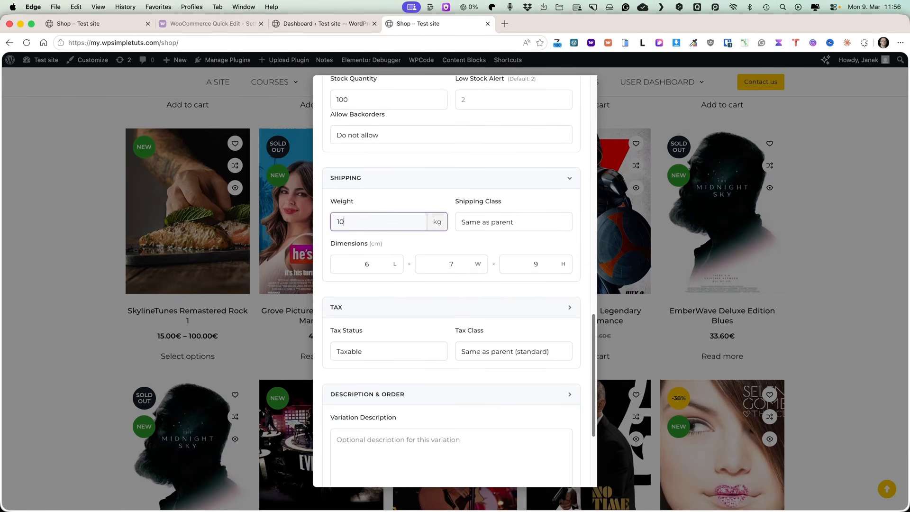
left_click(497, 226)
left_click(494, 232)
Step: Set the variation's dimensions to 100 cm length, 200 cm width and 300 cm height
double_click(381, 262)
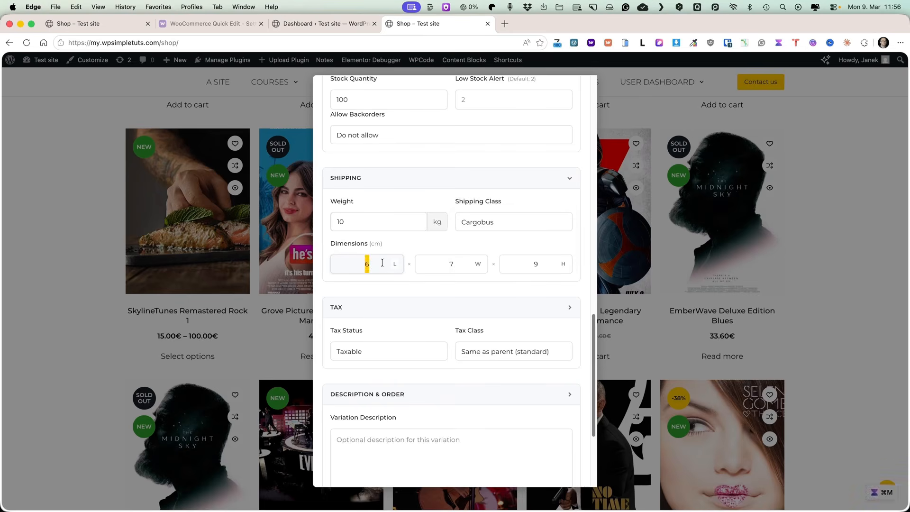
type("100")
double_click(448, 259)
type("2")
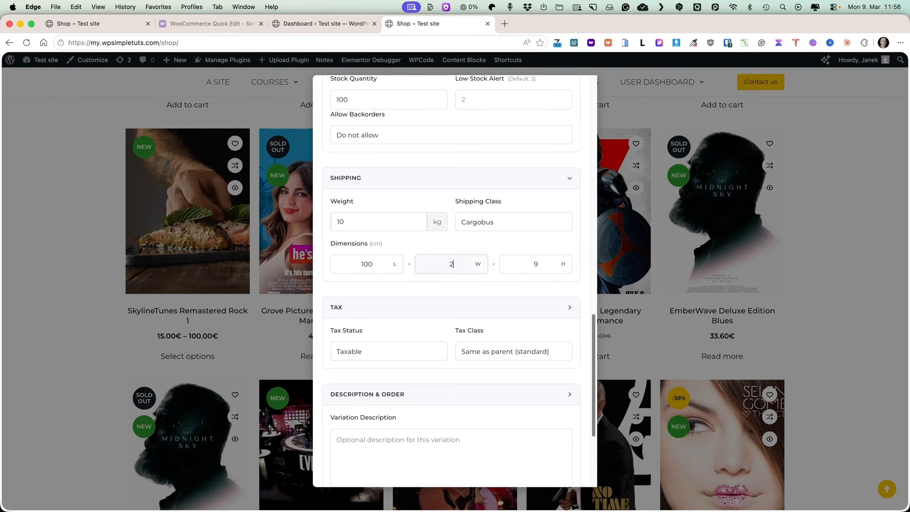
type("00")
double_click(536, 264)
type("300")
Step: Save the CD Limited Edition variation and close the product's quick editor
scroll(532, 311, "down", 5)
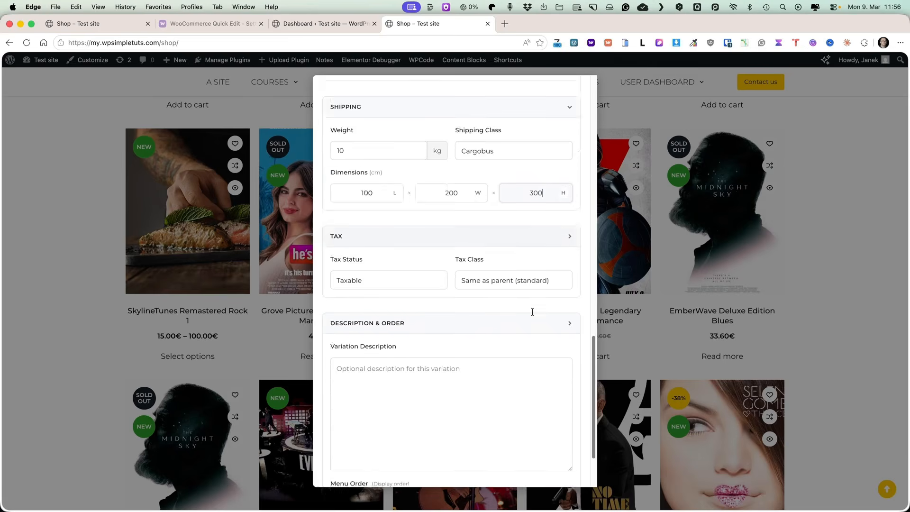
key("Return")
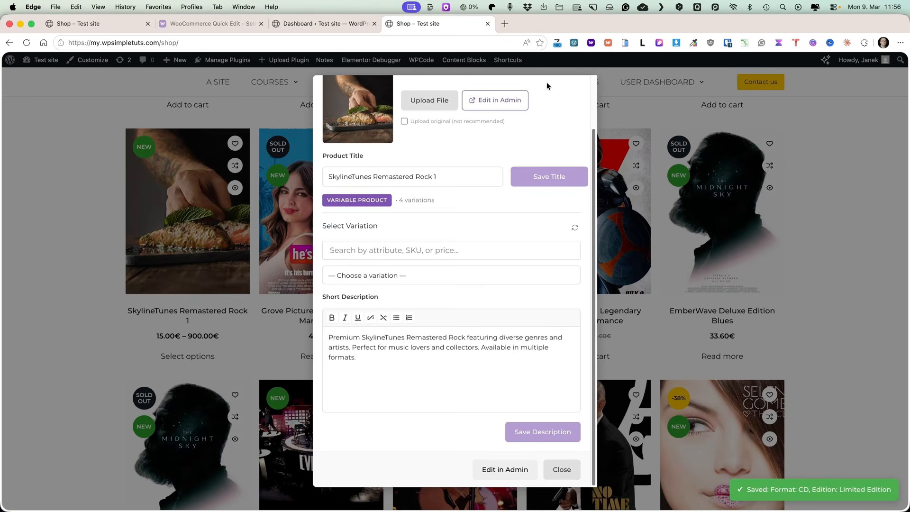
left_click(567, 462)
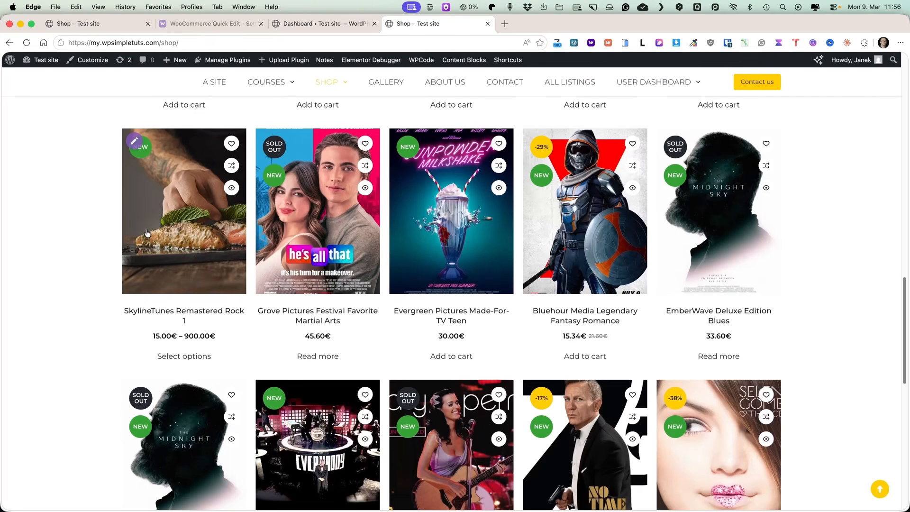
Step: Open the SkylineTunes Remastered Rock 1 product page and choose CD and Limited Edition to check the variation's image, price and stock
left_click(195, 184)
left_click(392, 278)
left_click(393, 286)
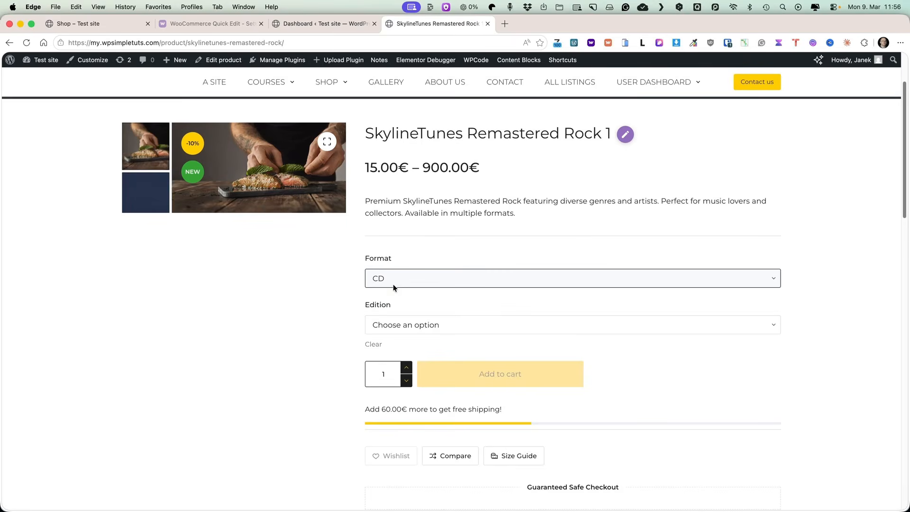
left_click(404, 325)
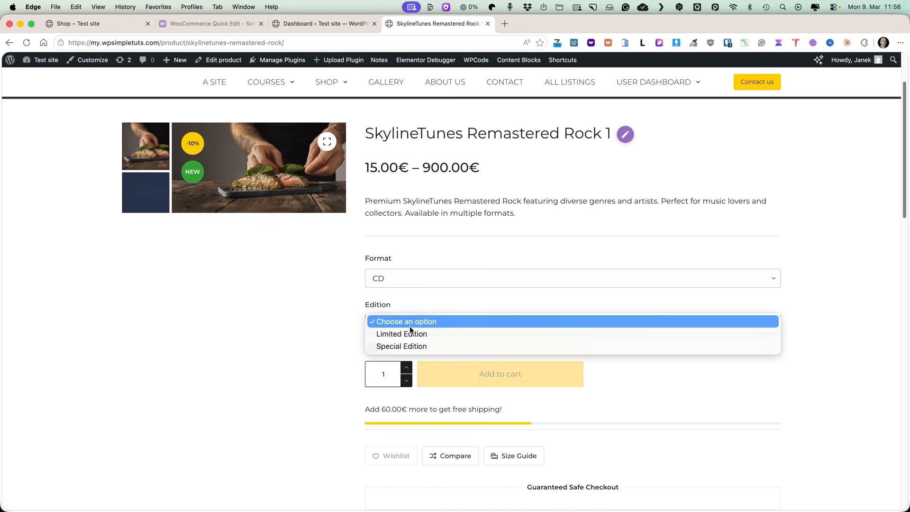
left_click(402, 333)
scroll(533, 363, "down", 5)
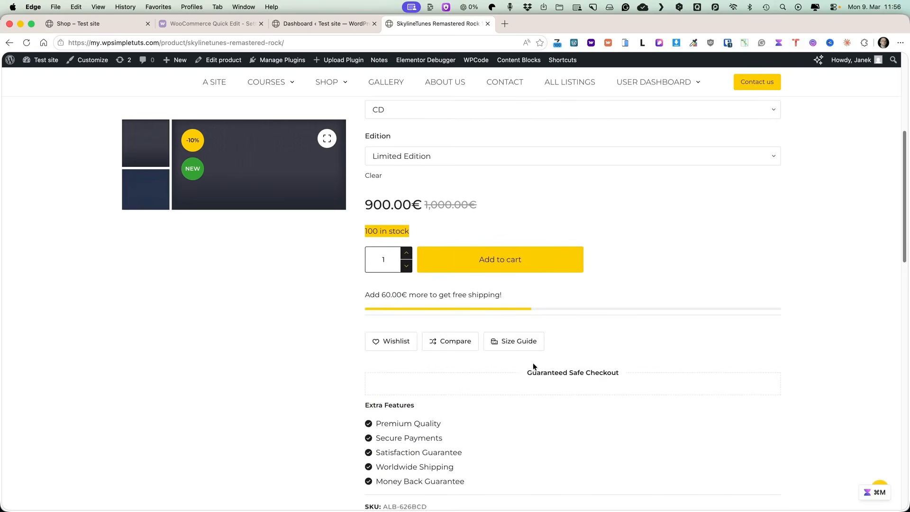
scroll(533, 363, "down", 4)
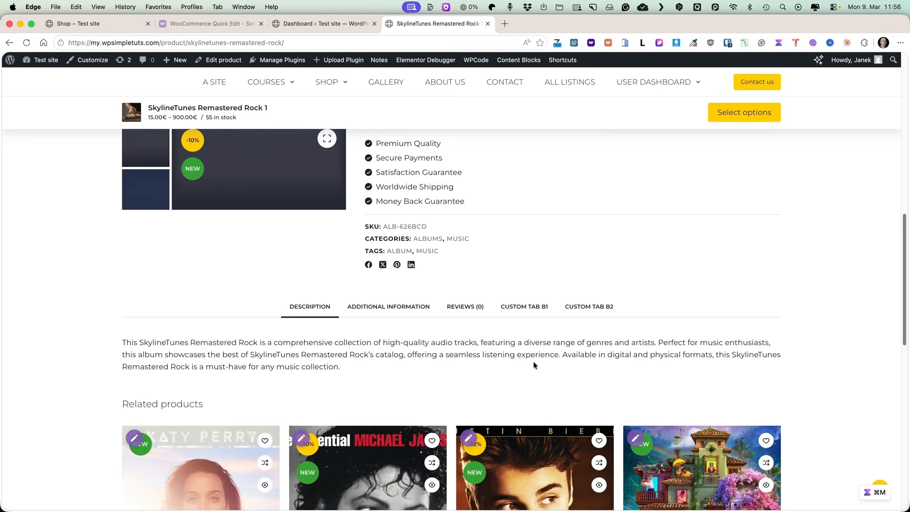
Step: Open the product's admin edit page, expand all variations to review the CD Limited Edition values, and update the product
scroll(533, 361, "up", 7)
scroll(556, 280, "up", 1)
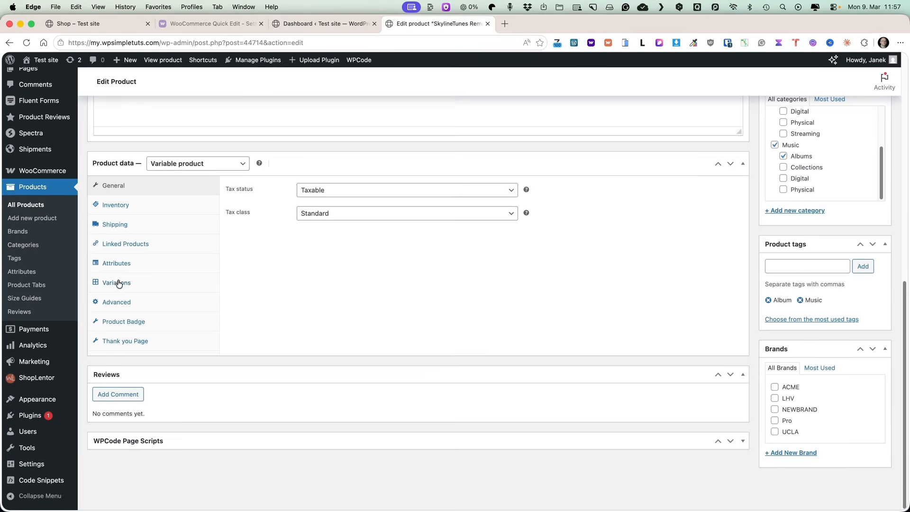
left_click(123, 285)
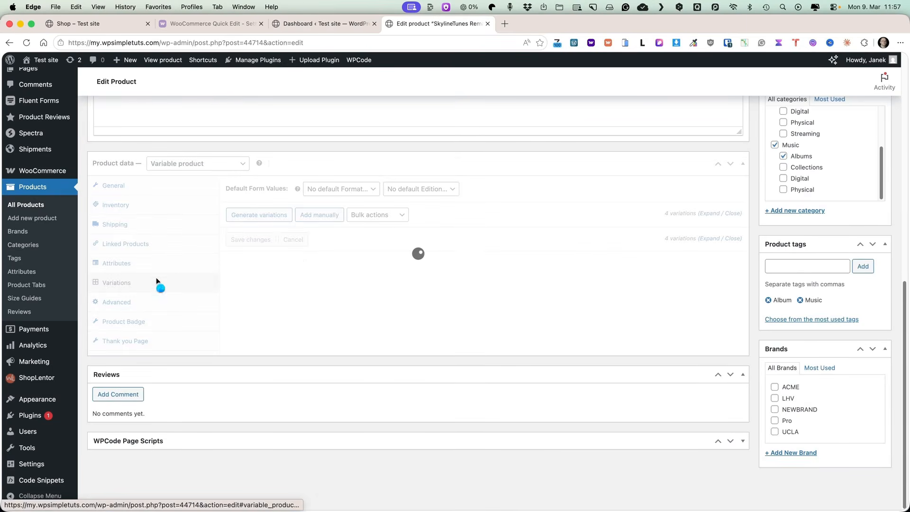
left_click(709, 213)
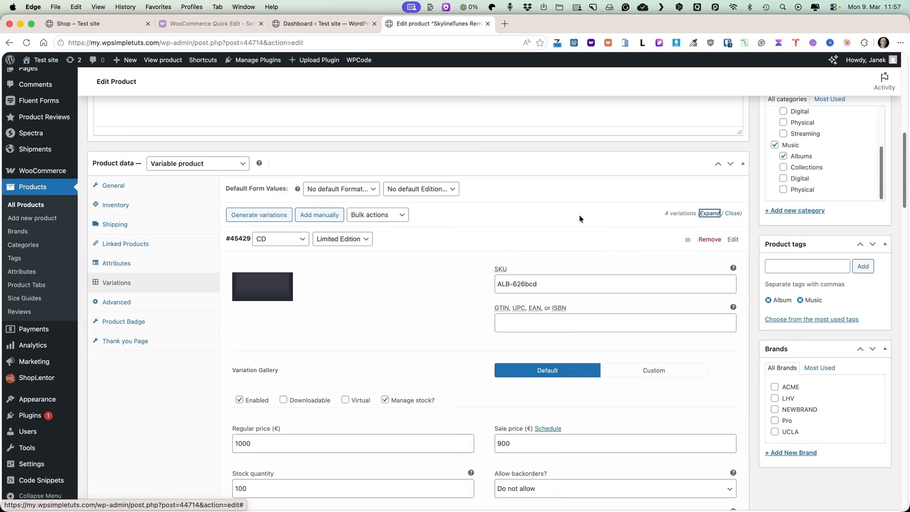
scroll(465, 251, "down", 6)
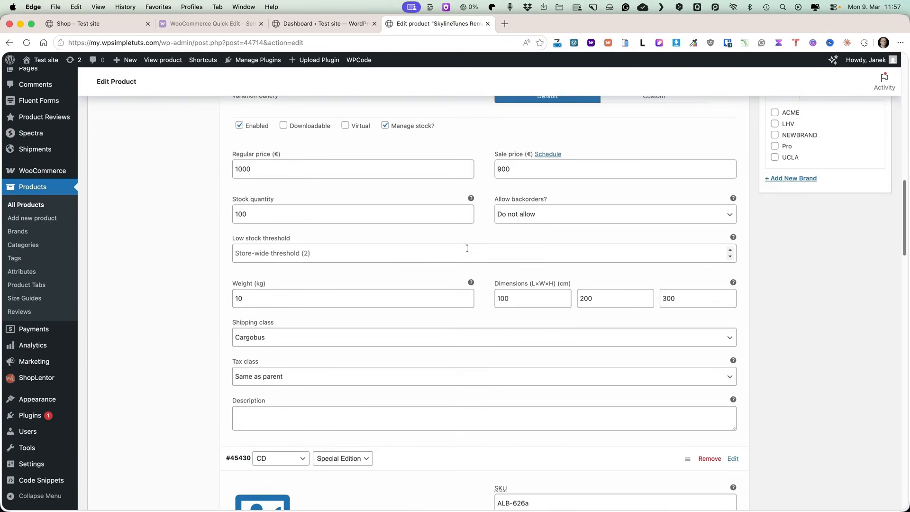
left_click(545, 298)
key("Return")
Step: Open the WooCommerce Quick Edit extension's audit log and expand the Grouped product test entry to view its recorded changes
left_click(192, 24)
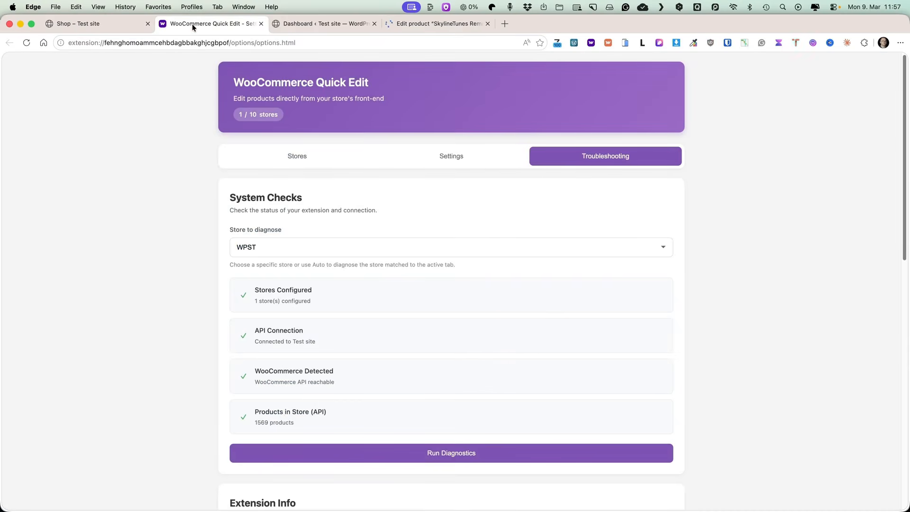
left_click(441, 23)
left_click(591, 42)
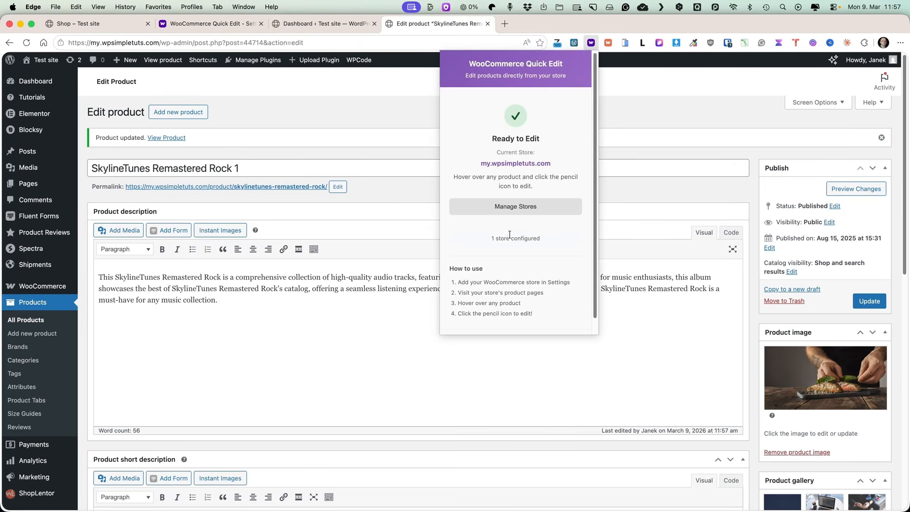
left_click(507, 207)
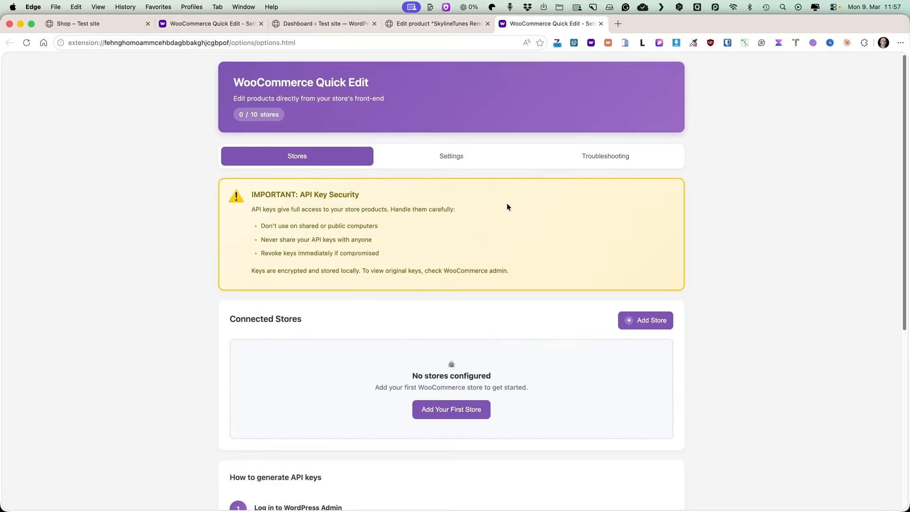
left_click(605, 156)
scroll(740, 242, "down", 4)
scroll(763, 249, "down", 8)
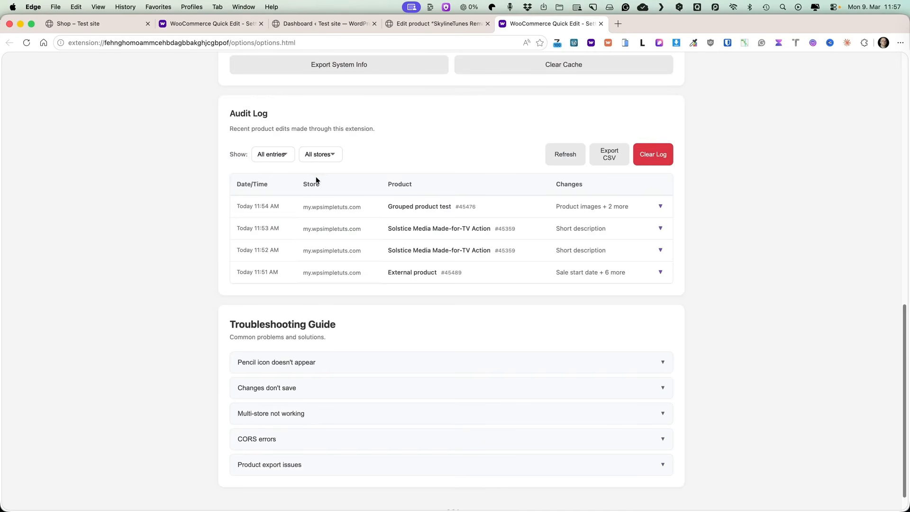
left_click(660, 208)
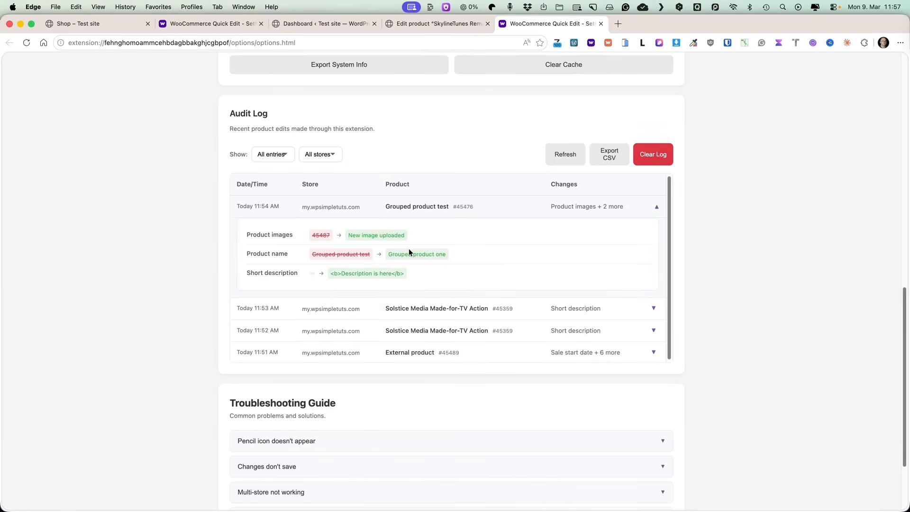
Step: Look at the extension's product export options with WPST selected as the store and all products as the export scope
scroll(666, 299, "down", 15)
left_click(286, 239)
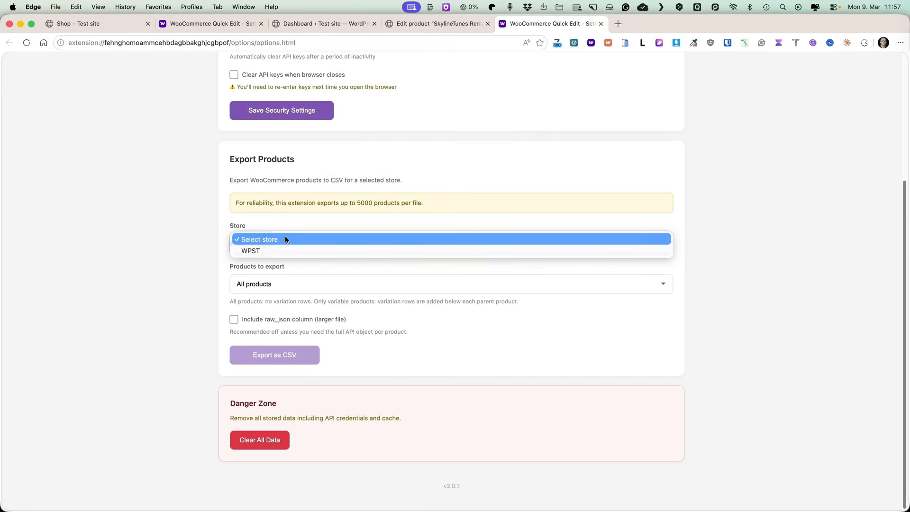
left_click(255, 250)
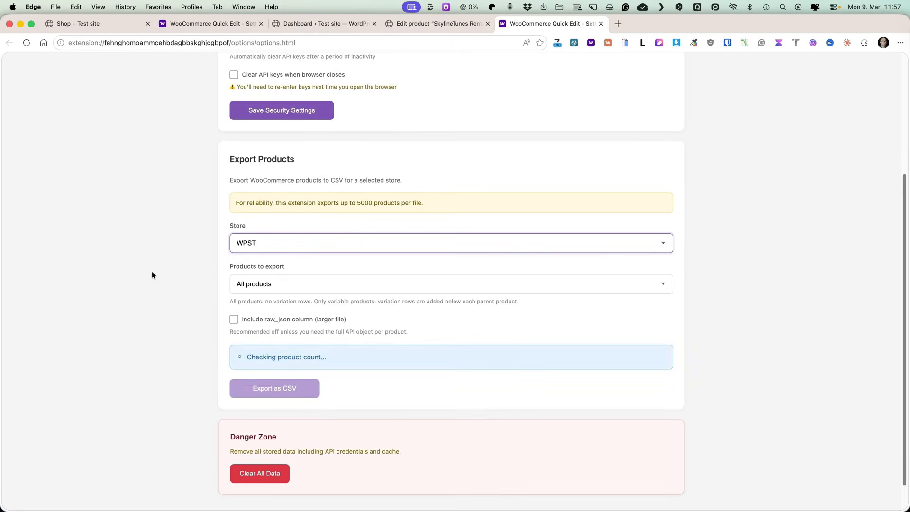
left_click(784, 266)
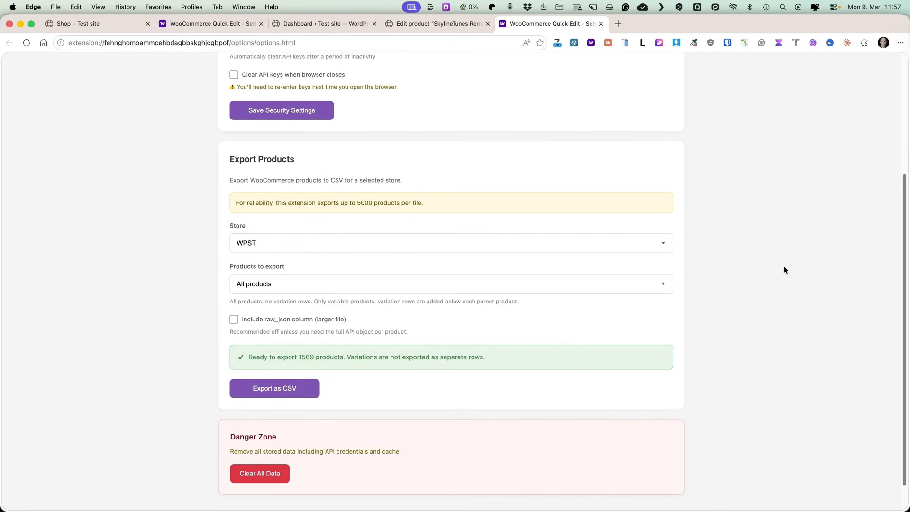
scroll(759, 258, "up", 4)
left_click(289, 158)
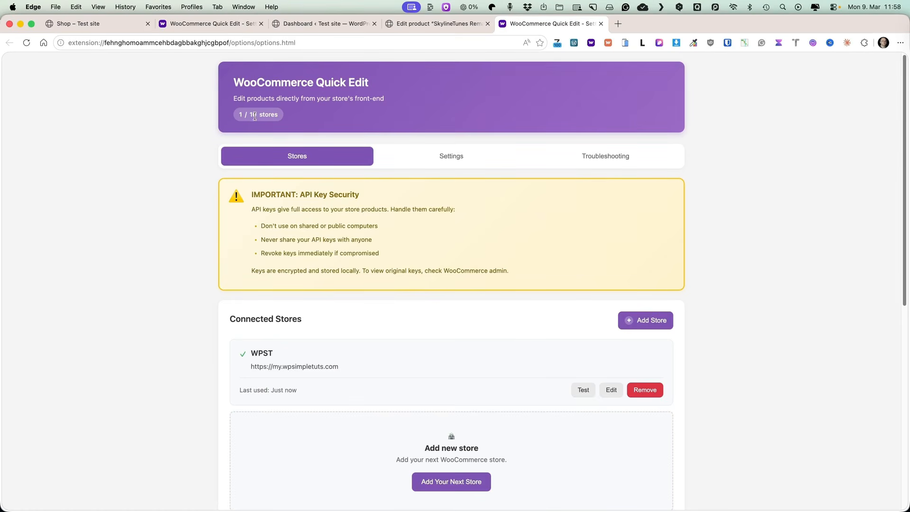
left_click(829, 263)
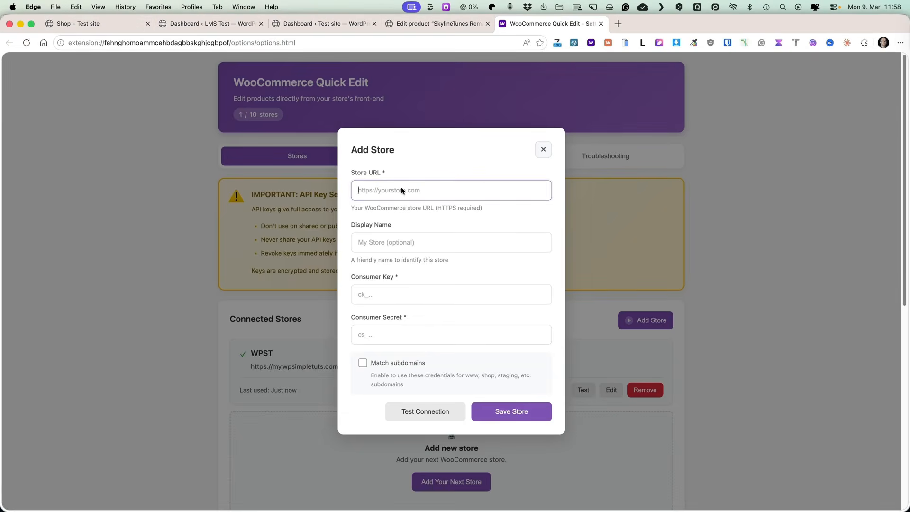
type("https://course.wpsimpletuts.com/")
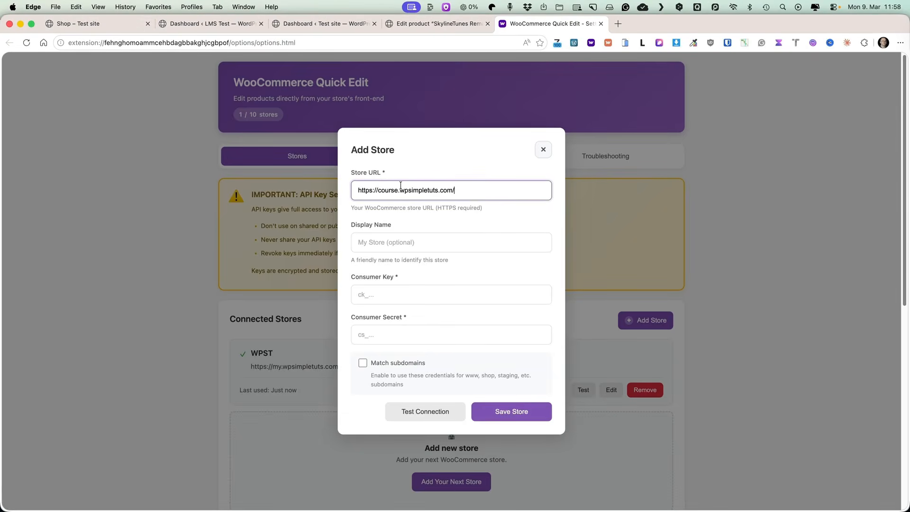
Step: Generate a WooCommerce REST API key on the course site with the description WooQuickeditor and Read/Write permissions
left_click(190, 25)
mouse_move(43, 310)
left_click(102, 403)
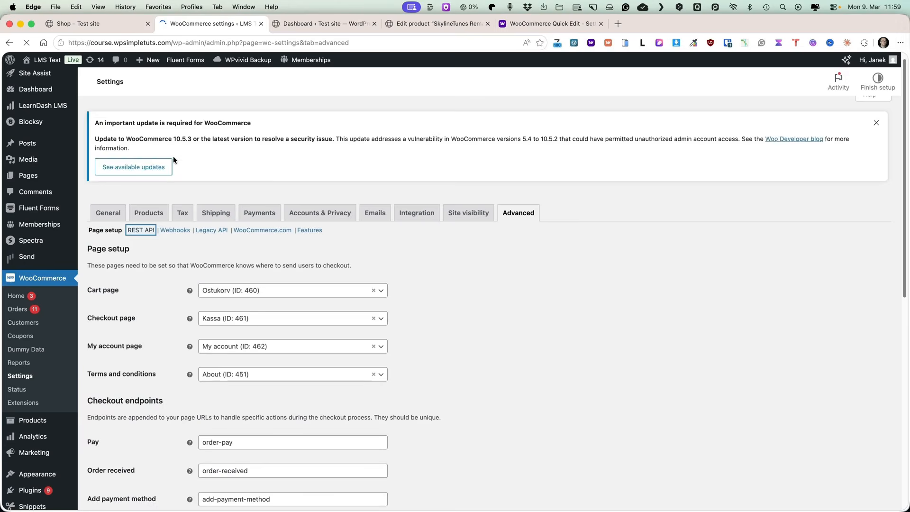
left_click(252, 224)
type("Woo")
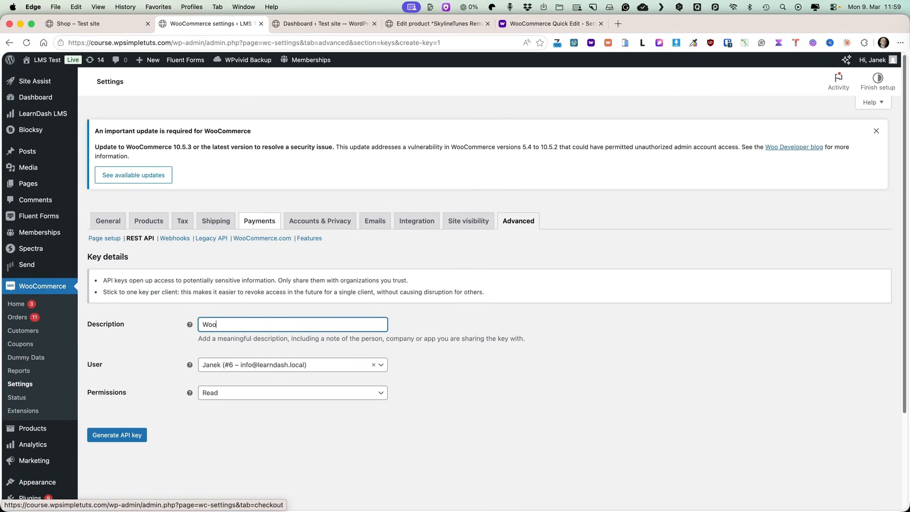
type("Quickeditor")
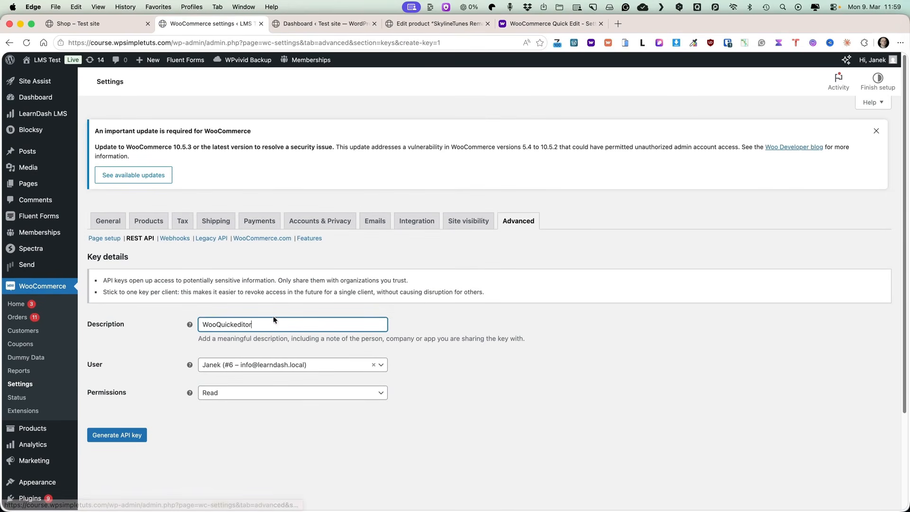
left_click(251, 396)
left_click(235, 416)
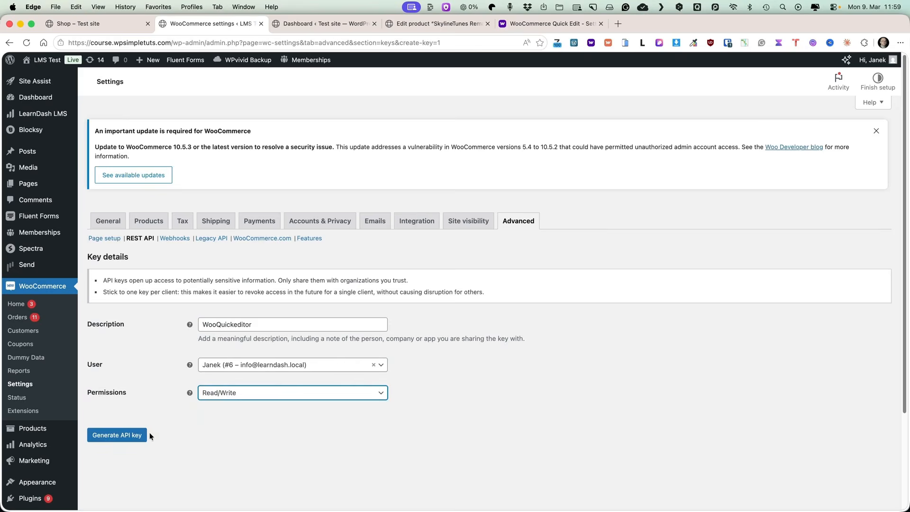
left_click(116, 435)
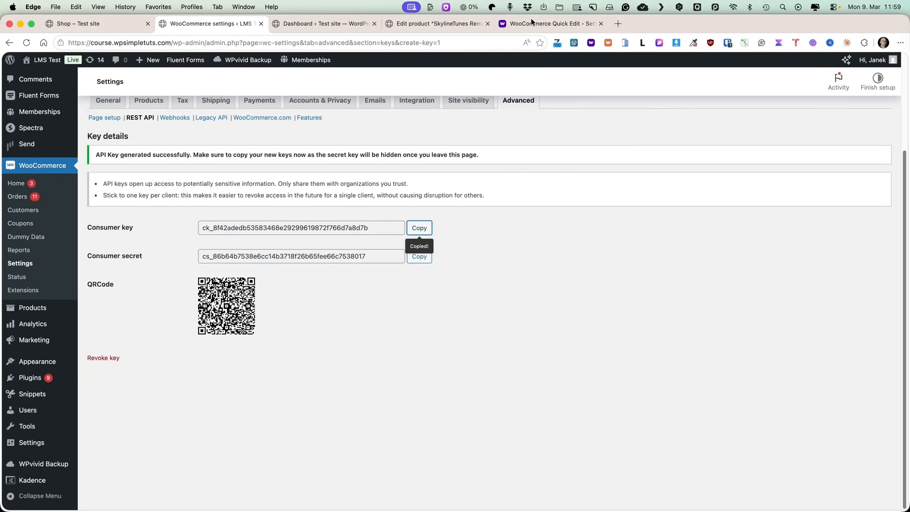
Step: Copy the generated consumer key and consumer secret into the matching fields of the extension's new store form
left_click(532, 21)
left_click(361, 295)
key("super+v")
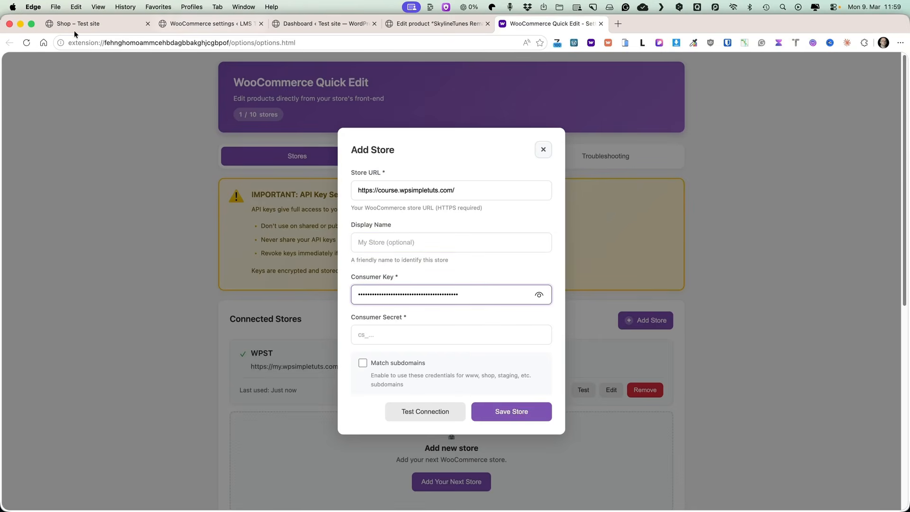
left_click(174, 24)
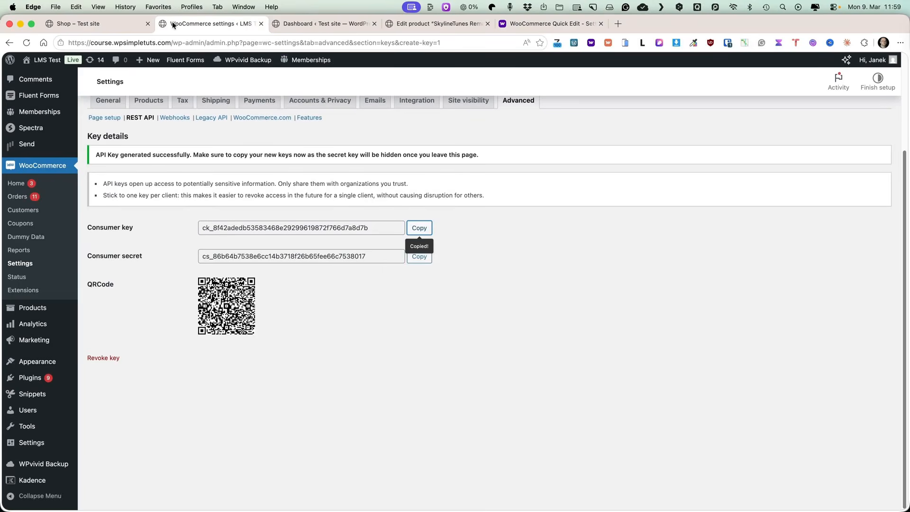
left_click(418, 260)
left_click(570, 21)
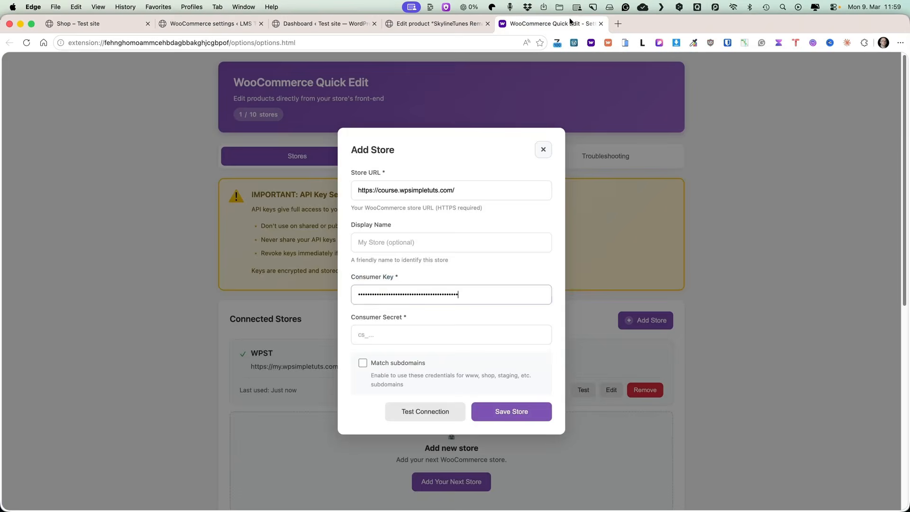
left_click(403, 335)
key("super+v")
Step: Name the new store Courses, test its connection, save it and review the connected stores
left_click(391, 242)
type("Courses")
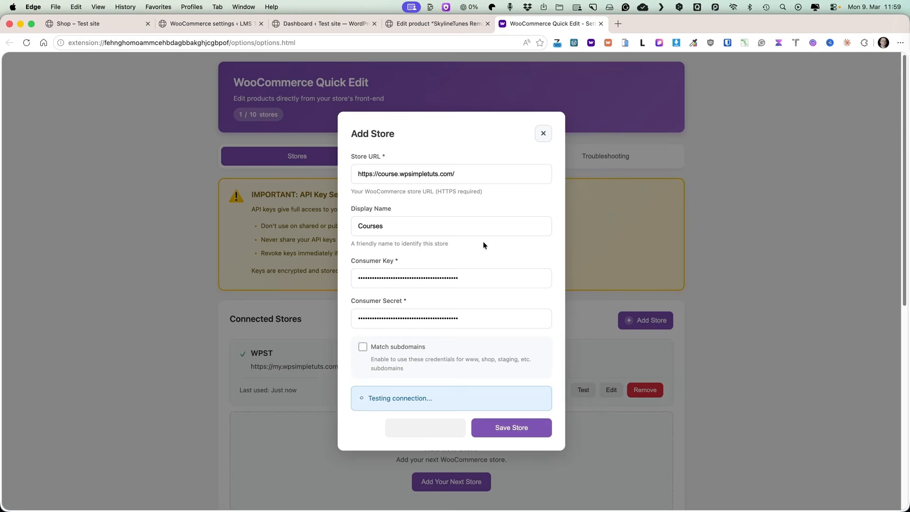
left_click(499, 429)
scroll(495, 317, "down", 4)
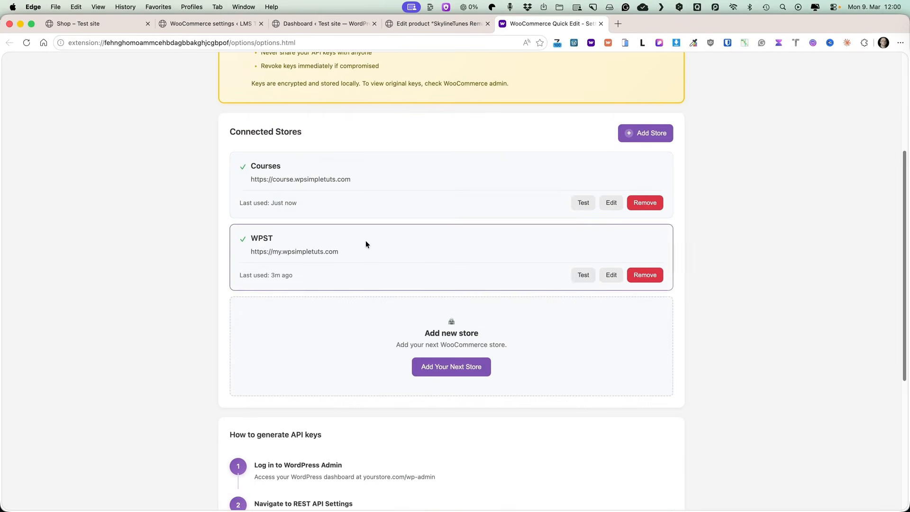
scroll(445, 256, "up", 3)
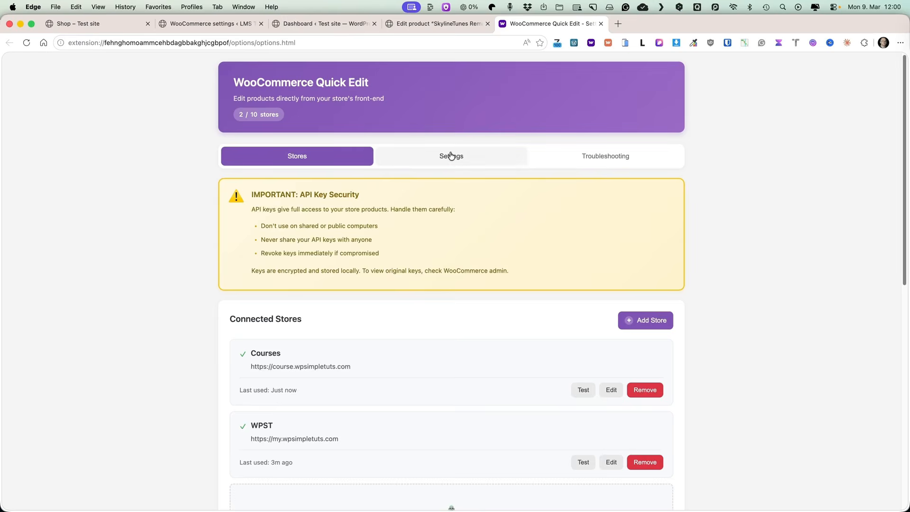
Step: Open the extension's settings and choose Courses as the store for the product export
left_click(451, 156)
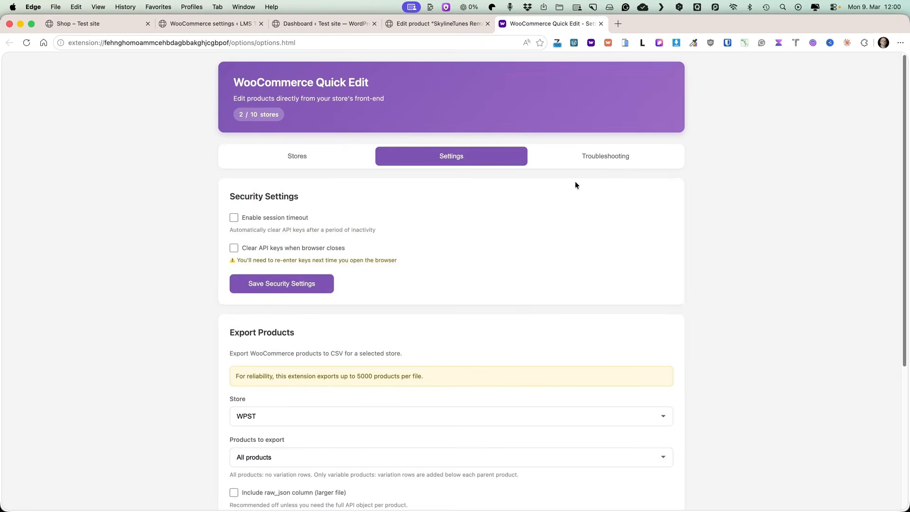
scroll(465, 243, "down", 3)
scroll(379, 270, "down", 1)
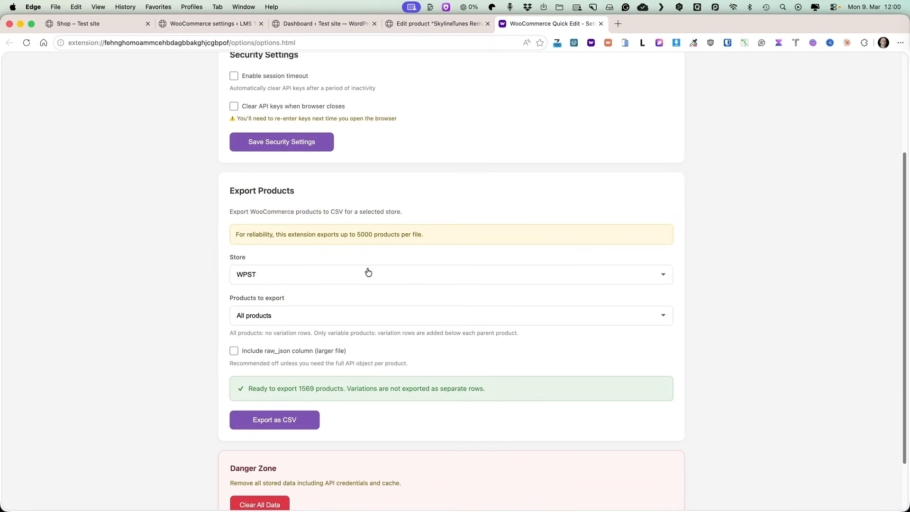
left_click(281, 277)
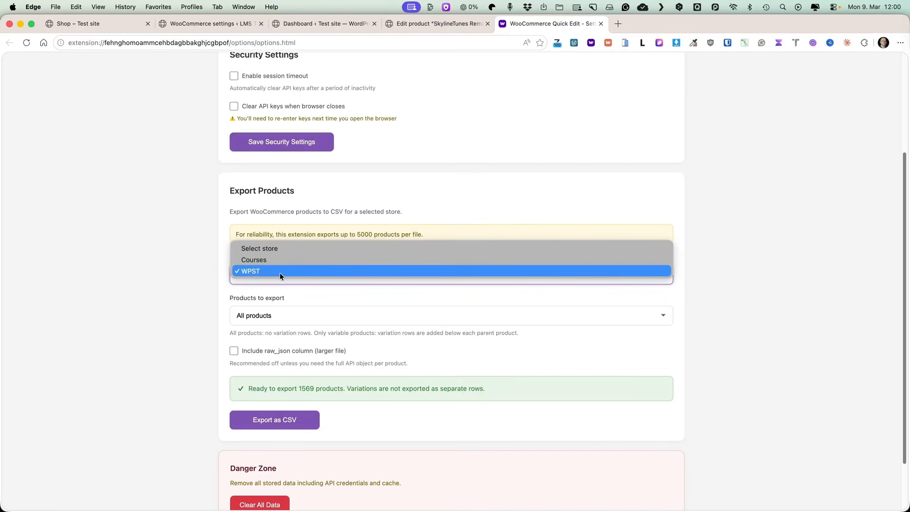
left_click(258, 260)
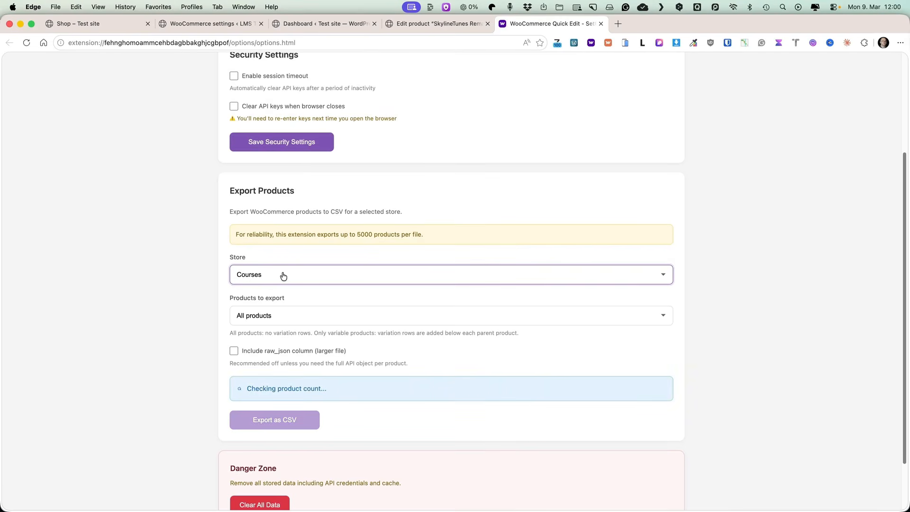
Step: Look at the stores offered for diagnosis in the extension's troubleshooting section
scroll(544, 257, "up", 3)
left_click(595, 164)
left_click(290, 243)
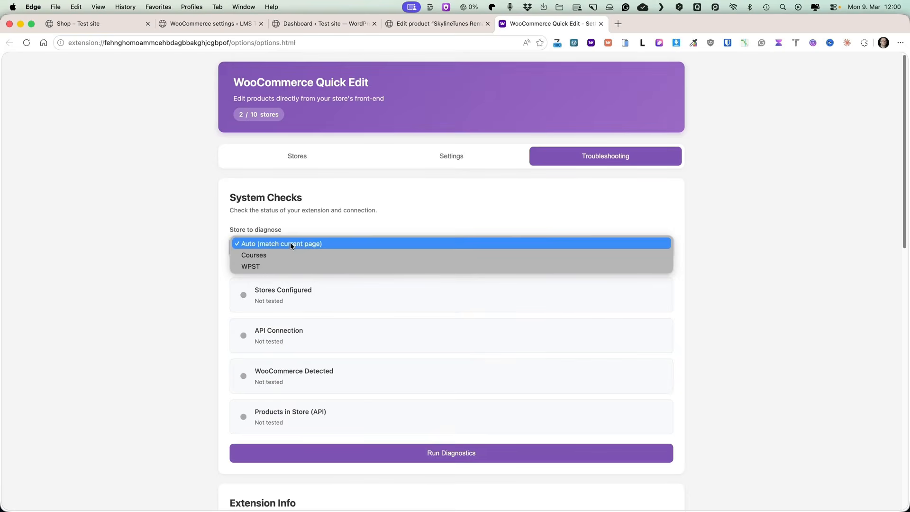
left_click(163, 275)
Step: Open the EchoPulse Hits Jazz product page on the course storefront and look through its quick editor
left_click(425, 25)
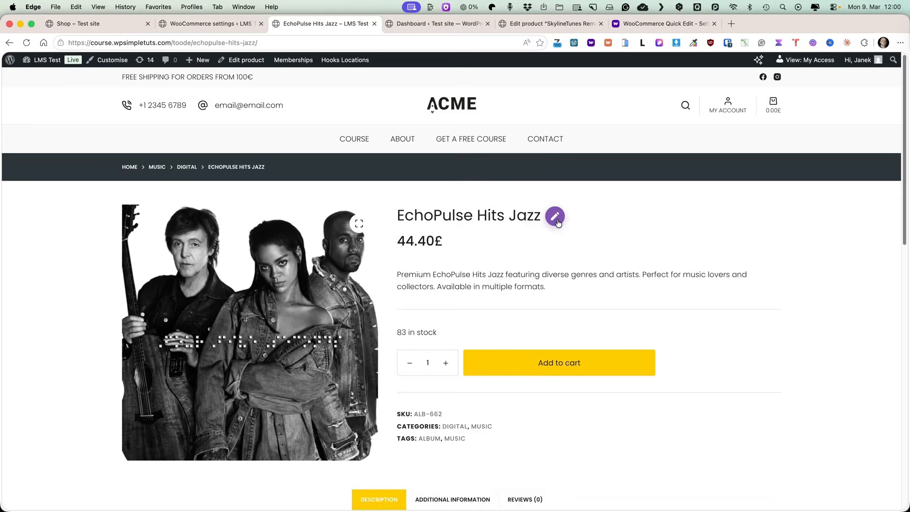
left_click(556, 218)
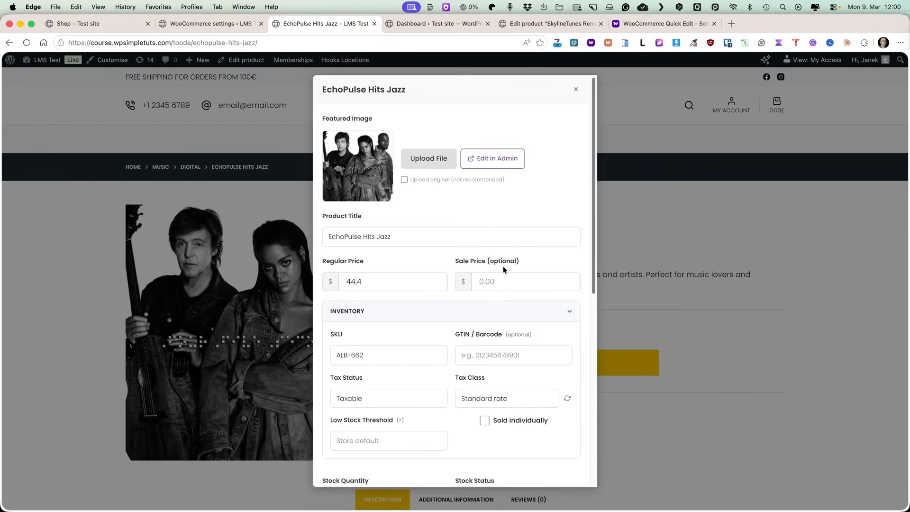
scroll(502, 266, "down", 2)
scroll(502, 266, "up", 2)
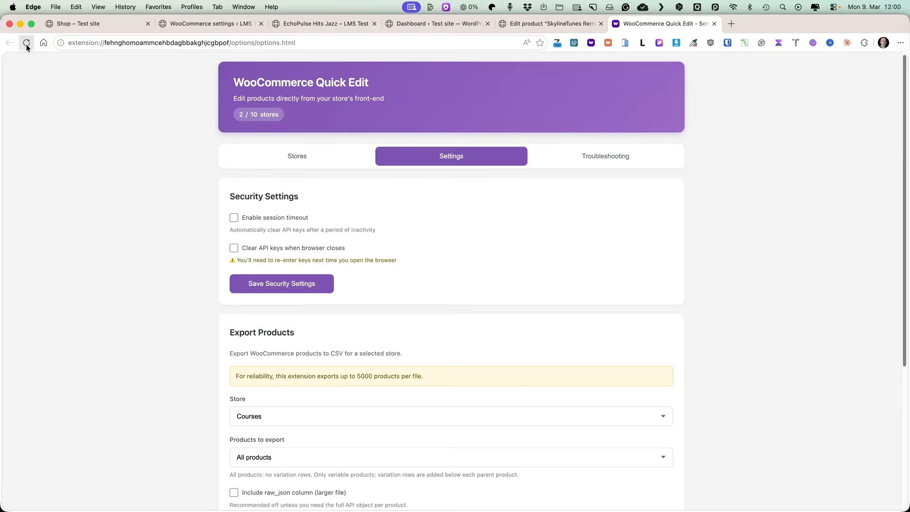
Step: Reload the extension's options page and set the product export to the WPST store with all products
left_click(27, 44)
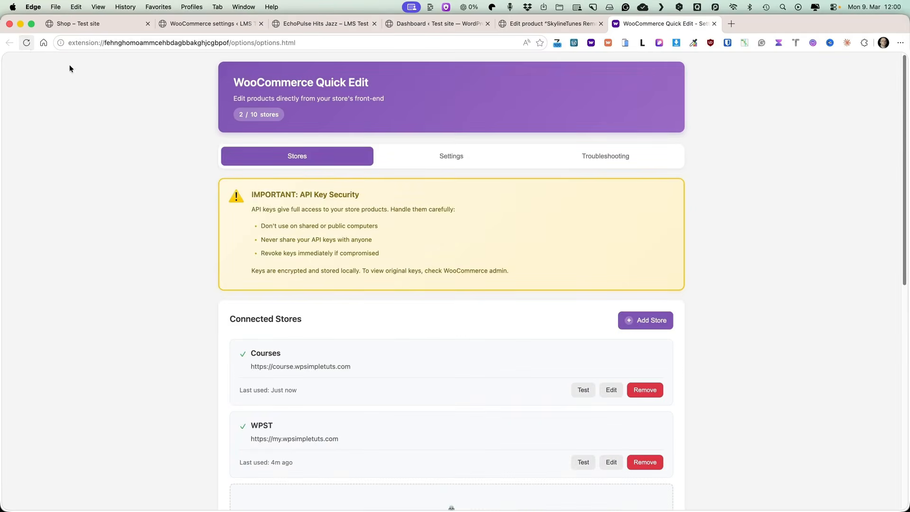
scroll(174, 193, "down", 9)
scroll(176, 193, "up", 5)
scroll(177, 195, "up", 4)
left_click(482, 164)
scroll(360, 256, "down", 6)
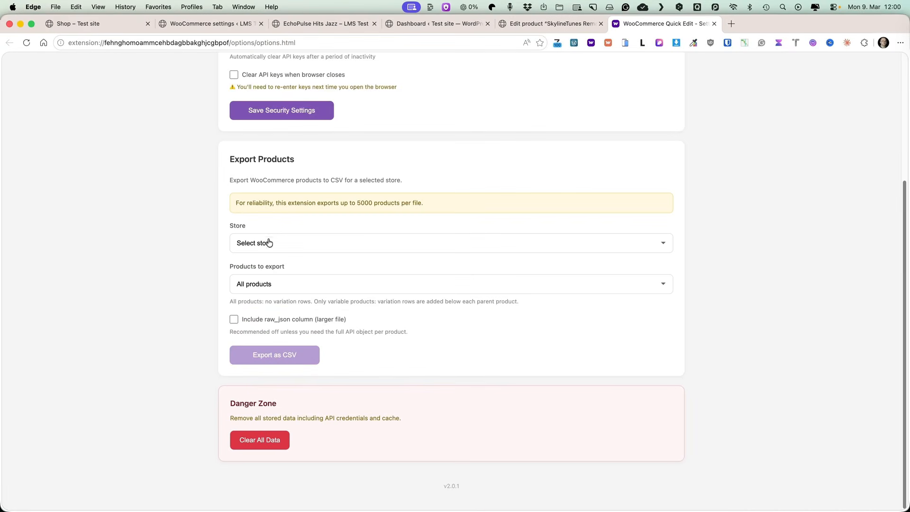
left_click(273, 241)
left_click(255, 262)
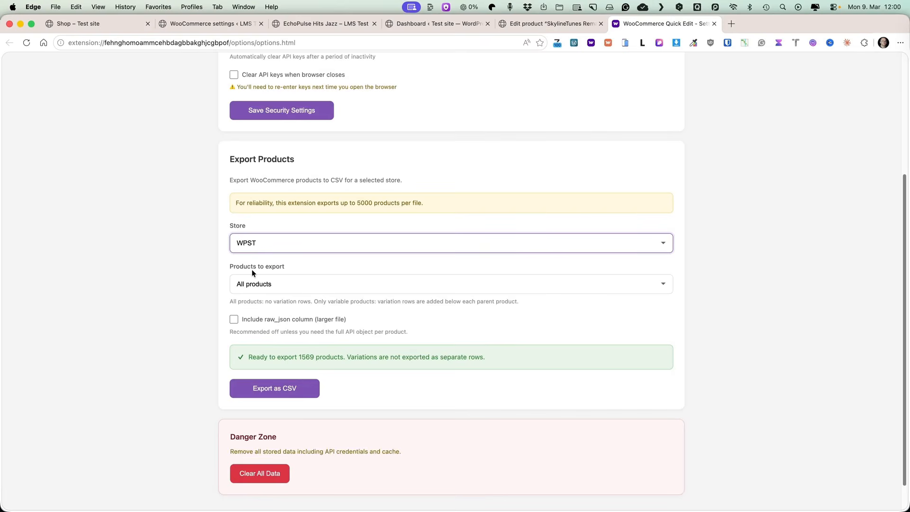
left_click(281, 280)
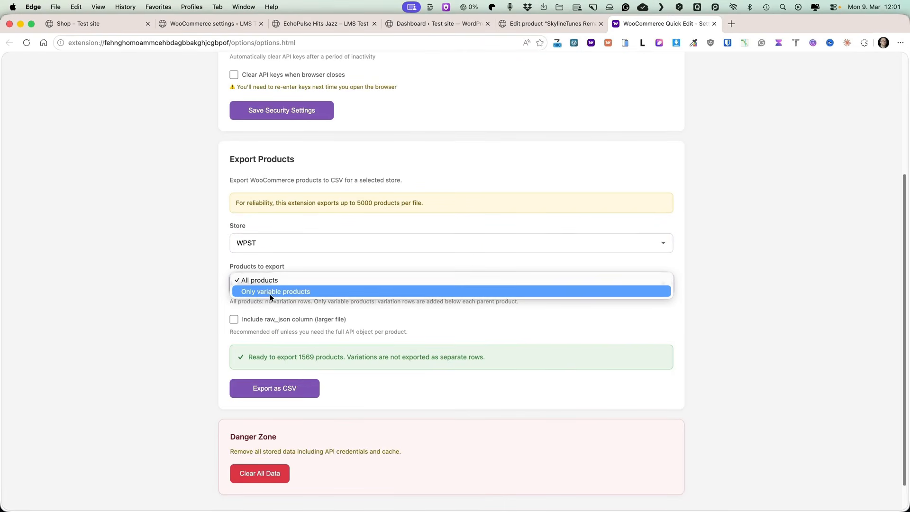
left_click(277, 281)
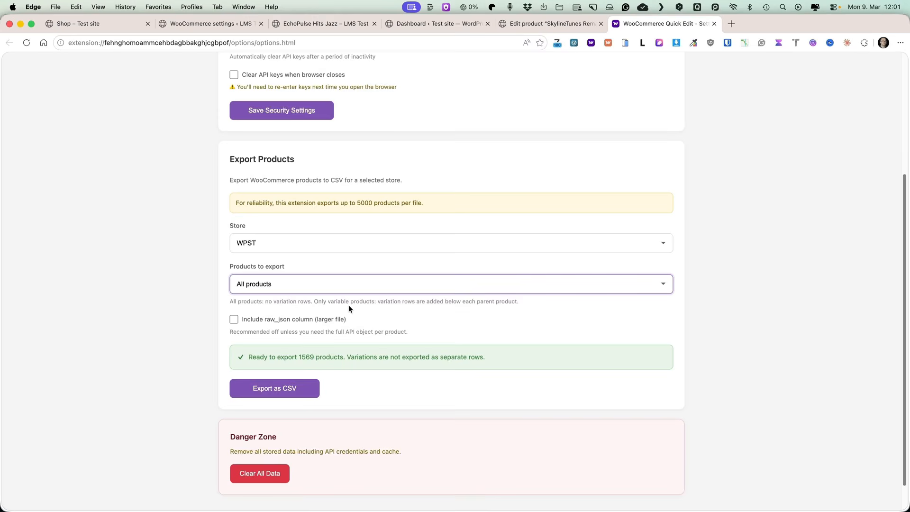
Step: Export the WPST products as CSV and open the downloaded file in Numbers, skipping the version update
left_click(280, 389)
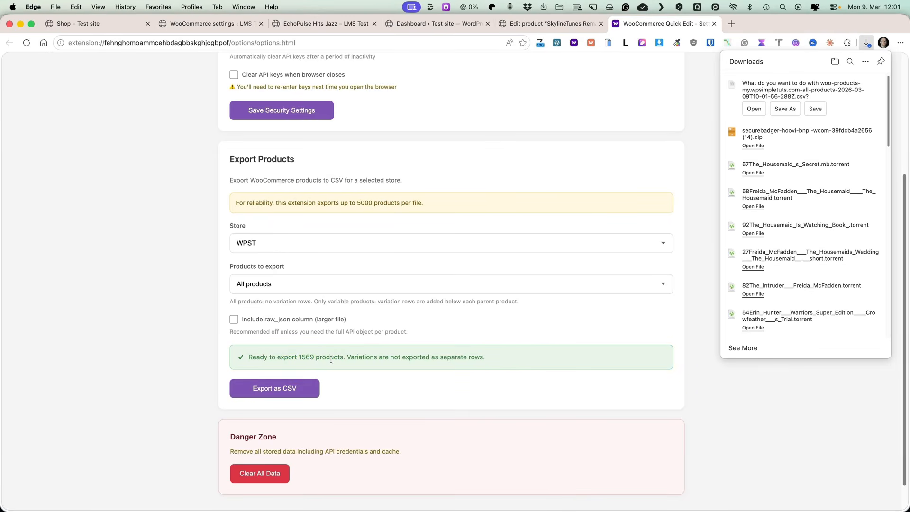
left_click(753, 108)
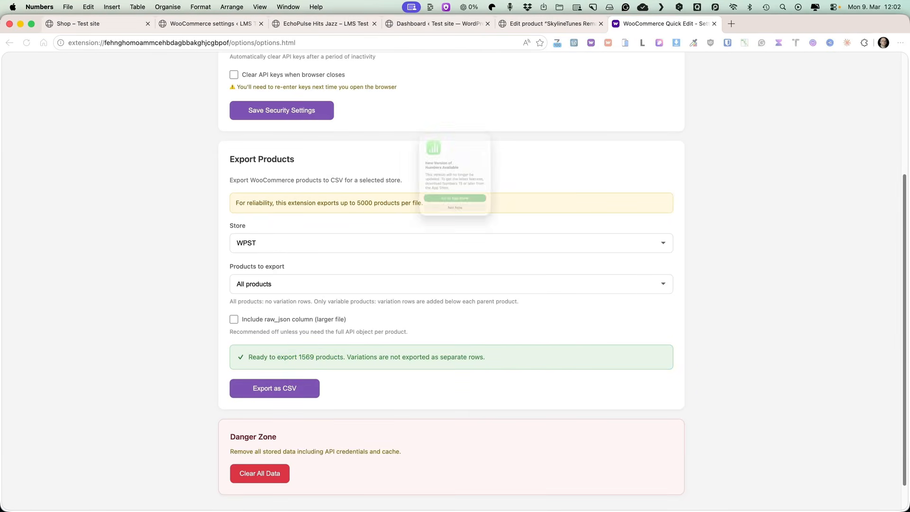
left_click(455, 231)
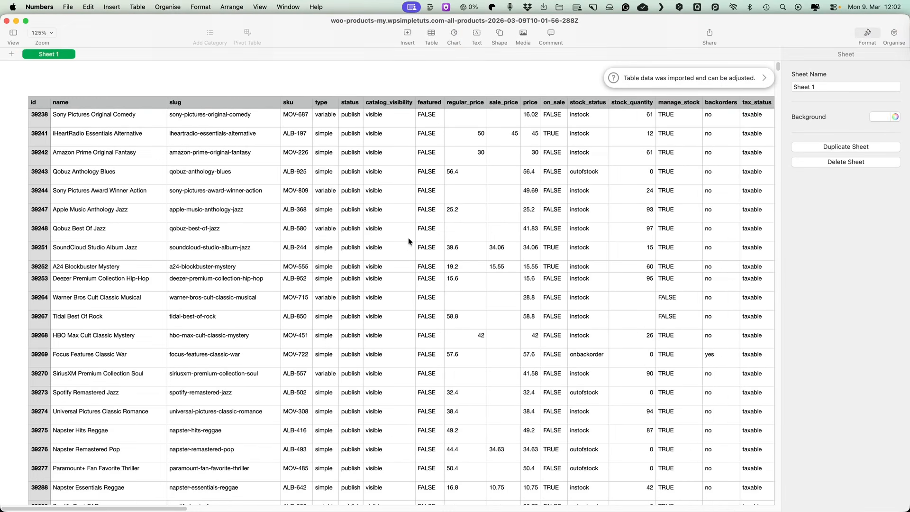
Step: Browse the product rows of the exported spreadsheet and return to its beginning
scroll(407, 235, "down", 15)
scroll(422, 224, "down", 20)
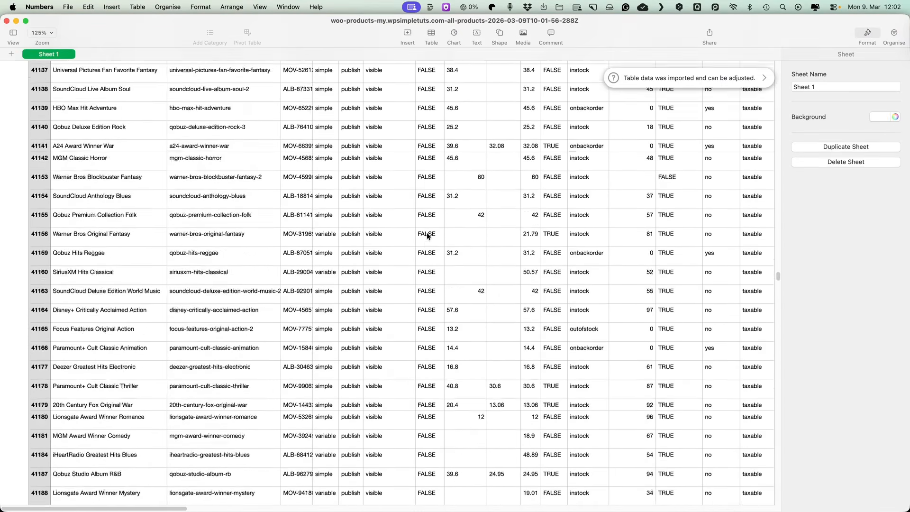
scroll(345, 130, "up", 5)
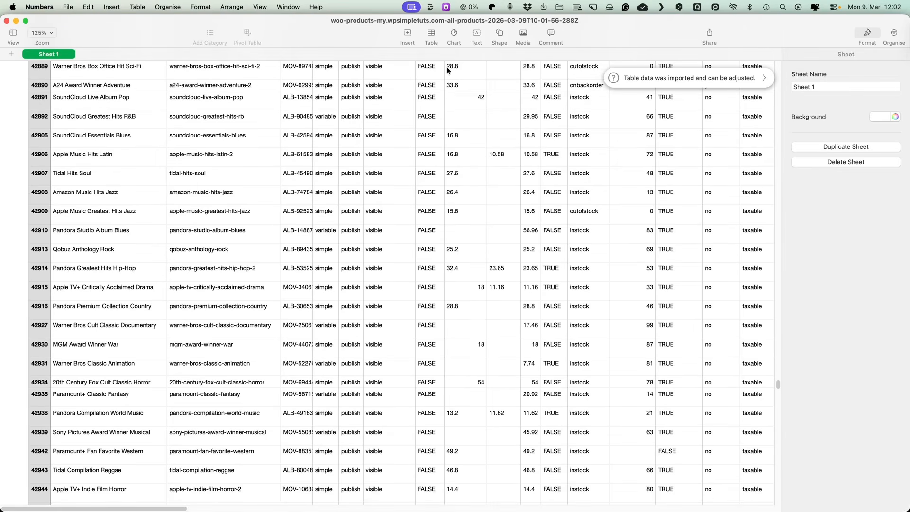
left_click_drag(777, 387, 763, 51)
Step: Review the image, category, tag and attribute columns and inspect the gallery image URLs of the skylinetunes-remastered-rock row
left_click(703, 113)
key("Left")
key("Left")
key("Left")
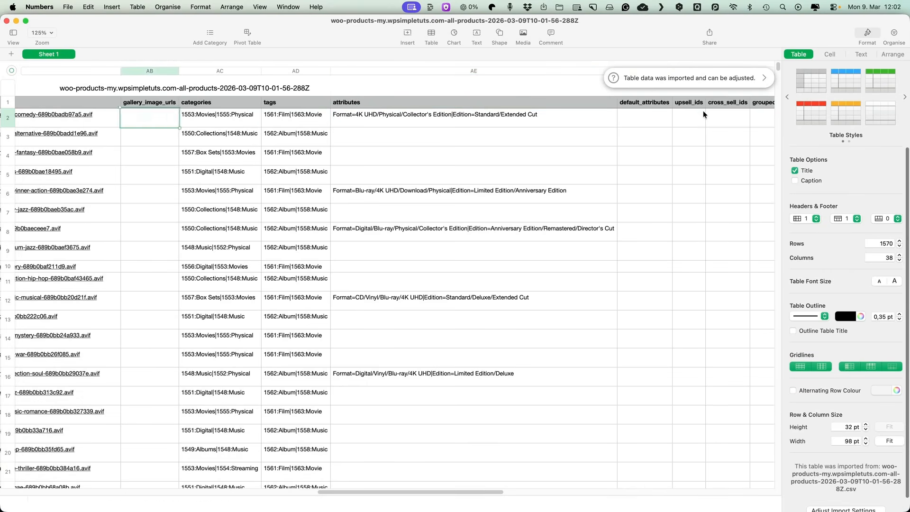
key("Left")
key("Left")
key("Left")
key("Left")
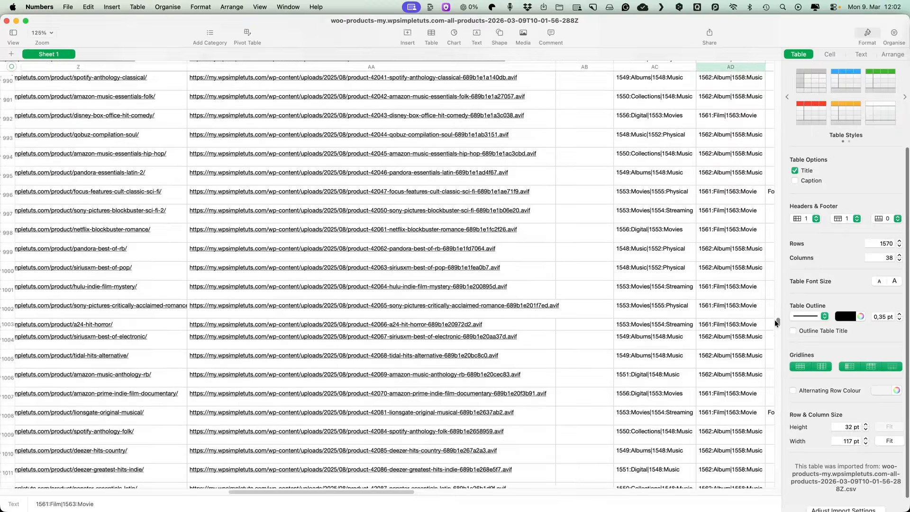
left_click_drag(774, 319, 752, 463)
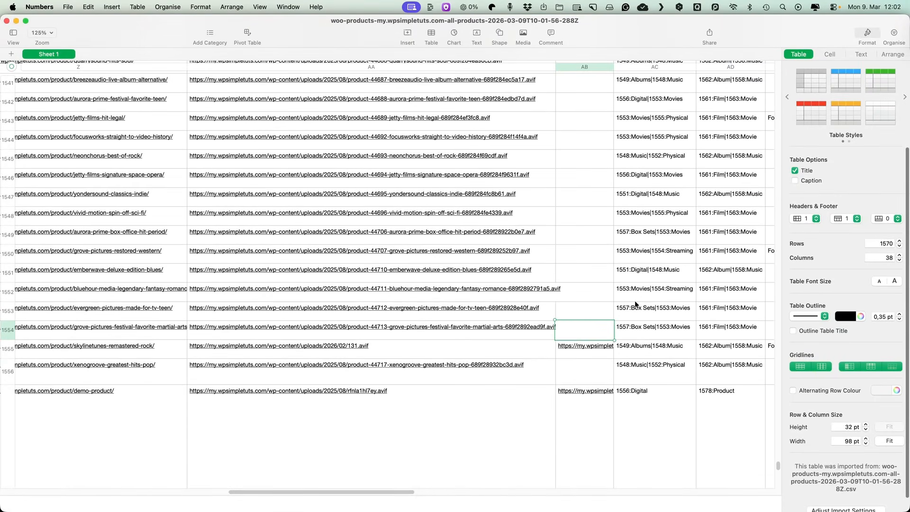
key("Down")
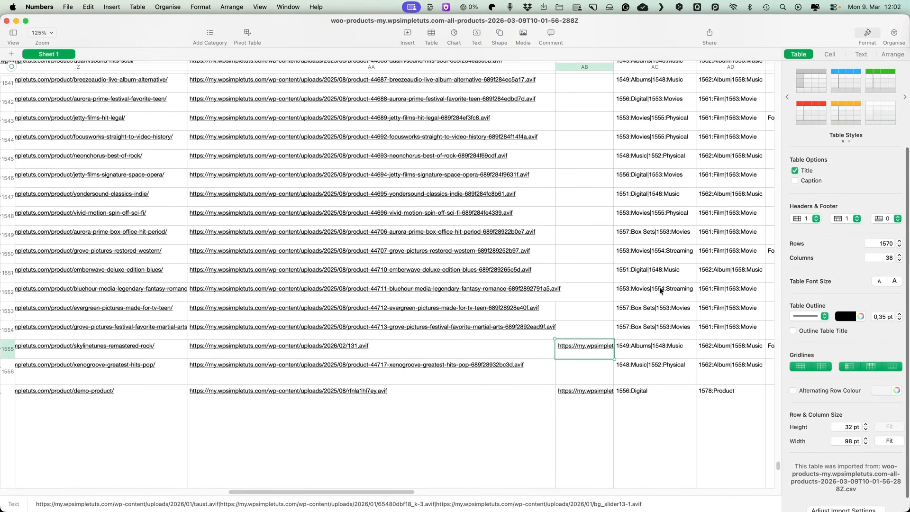
Step: Close the spreadsheet and set the WPST export scope to only variable products
left_click(7, 21)
left_click(169, 283)
left_click(258, 283)
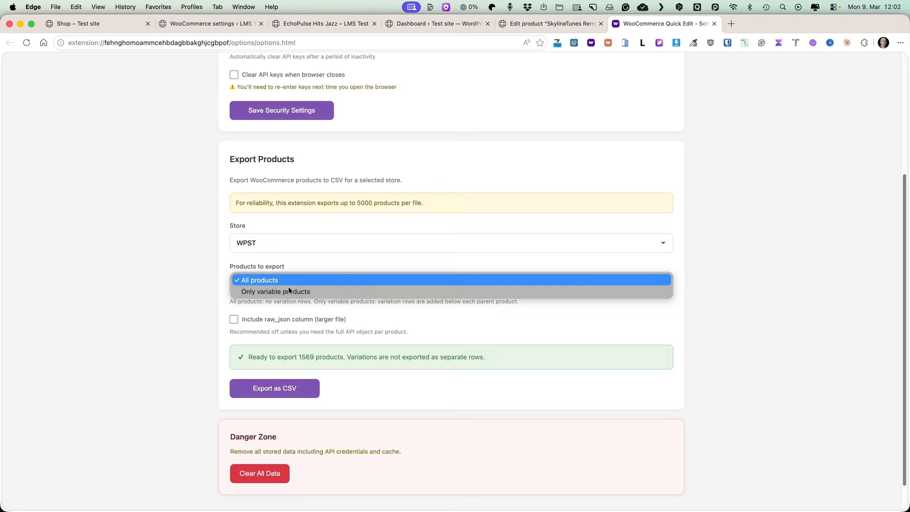
left_click(261, 291)
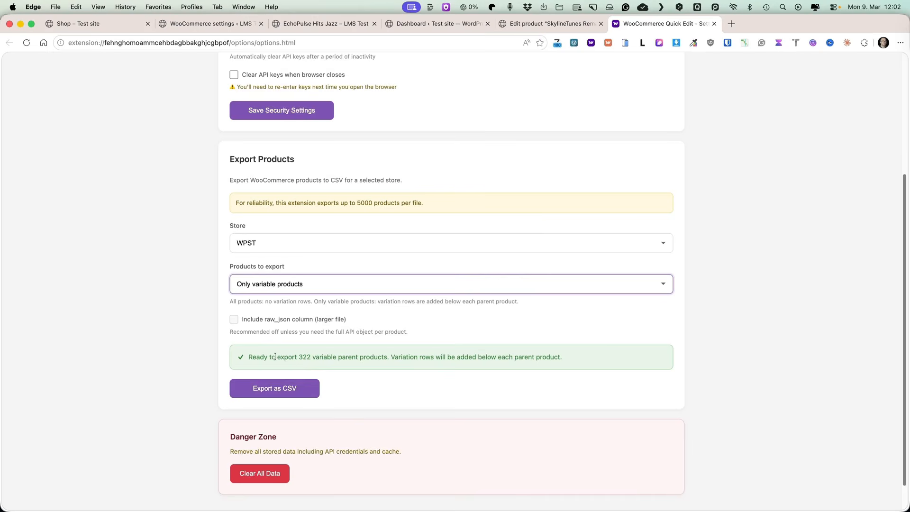
Step: Export the WPST variable products as CSV, open the downloaded file in Numbers and enlarge its window to fill the screen
left_click(685, 264)
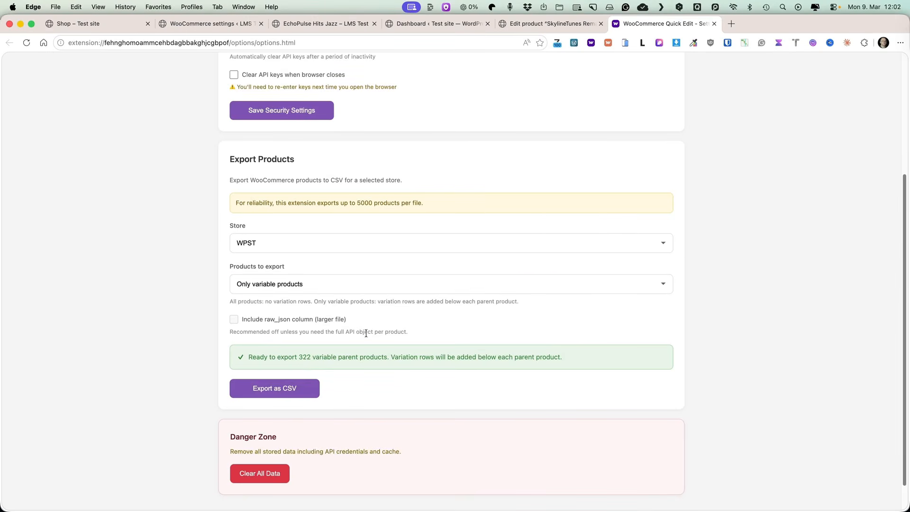
left_click(262, 388)
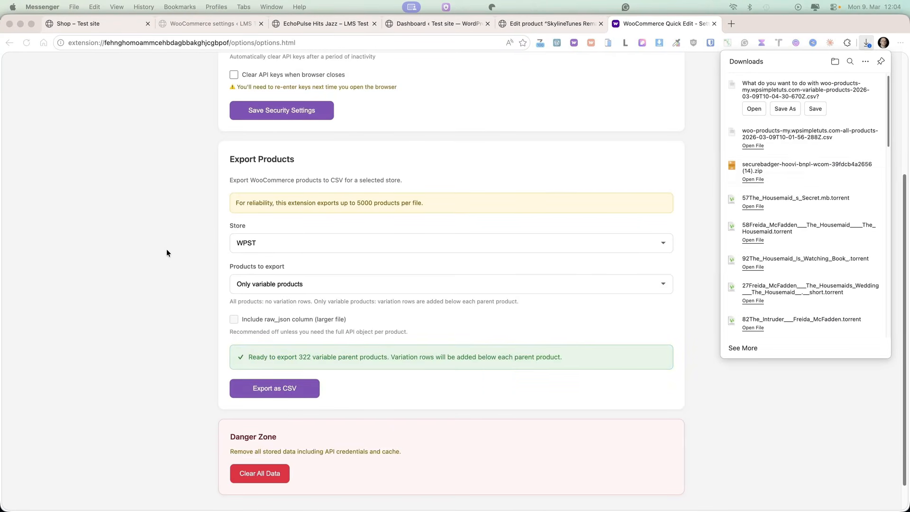
left_click(754, 109)
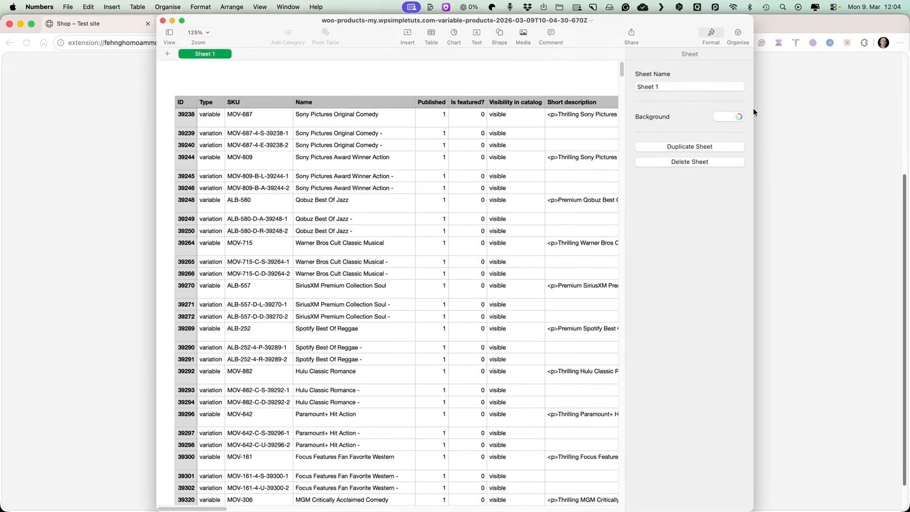
key("ctrl+alt+Return")
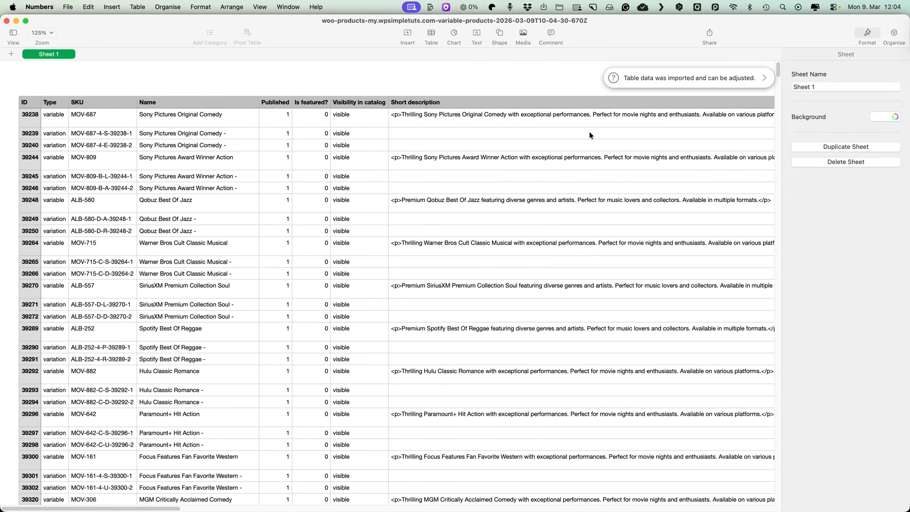
Step: Browse the exported rows to the end and back, and compare the Sony Pictures Original Comedy parent row with its first variation row
left_click_drag(779, 69, 744, 490)
scroll(743, 489, "down", 2)
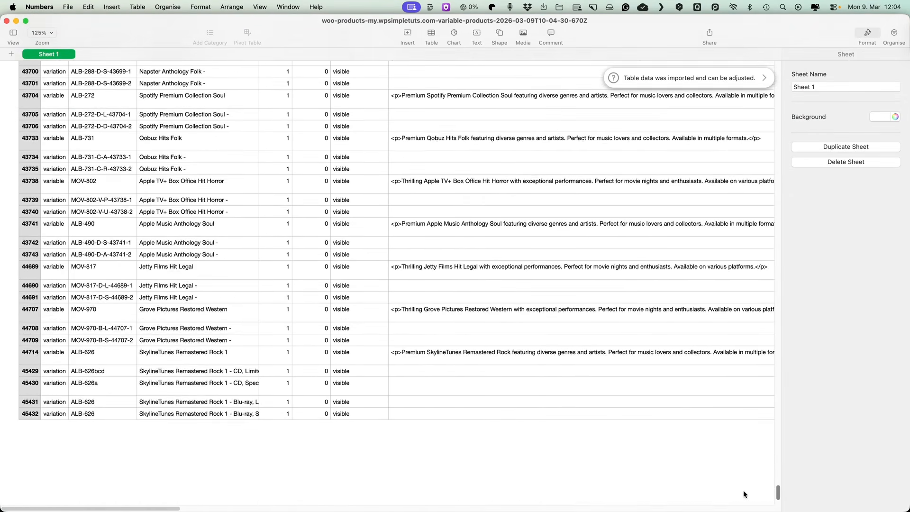
scroll(743, 490, "up", 15)
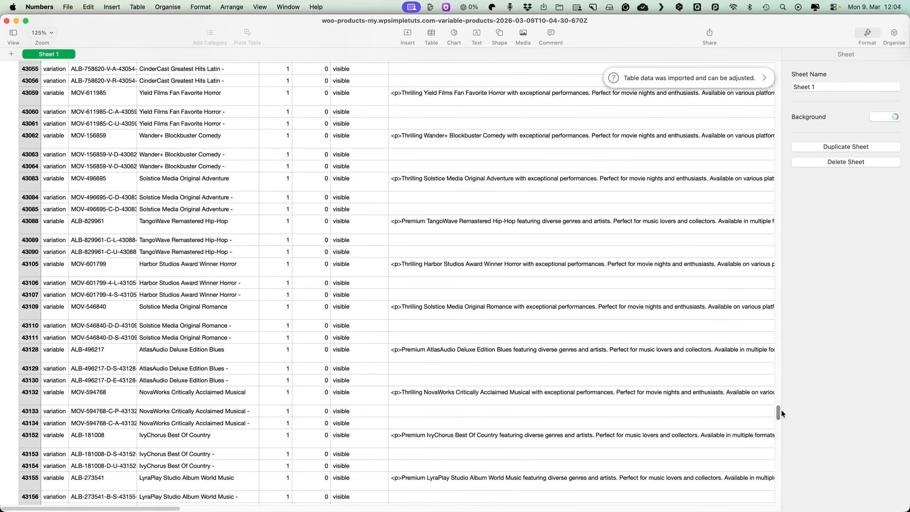
left_click_drag(777, 412, 781, 61)
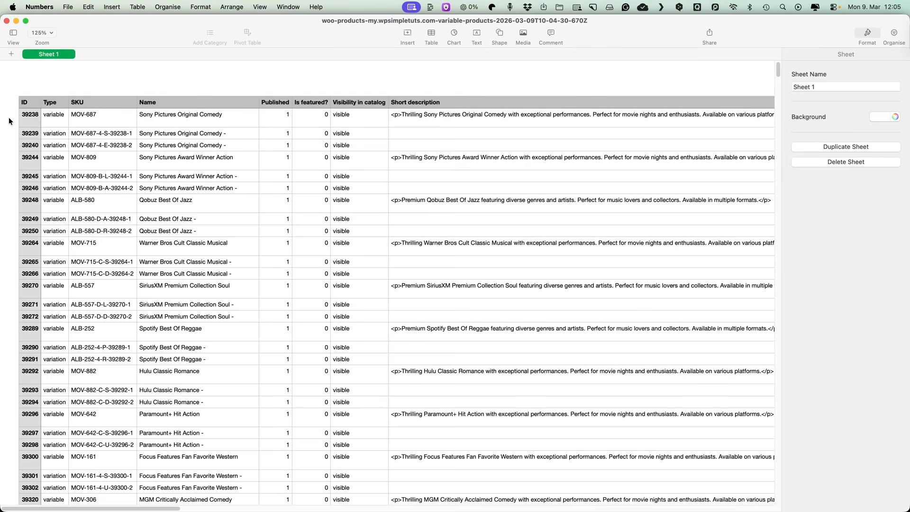
left_click_drag(37, 116, 372, 122)
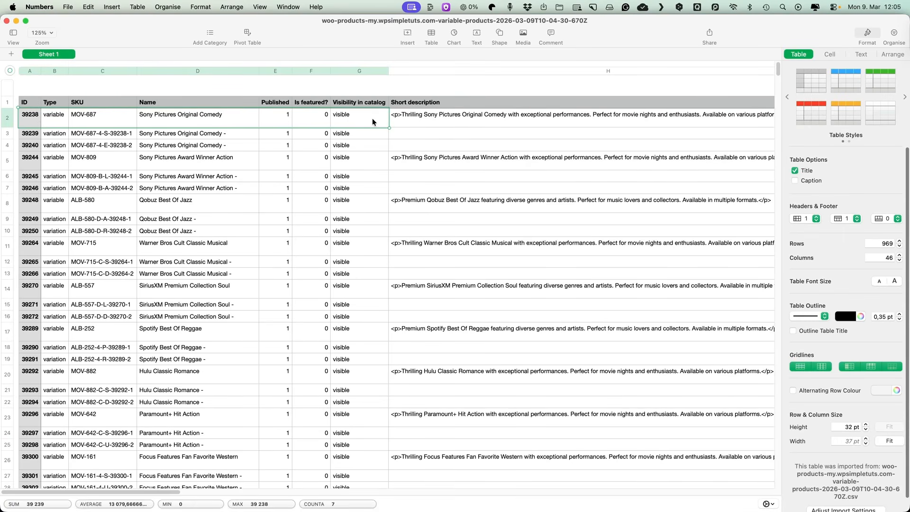
left_click_drag(55, 136, 397, 139)
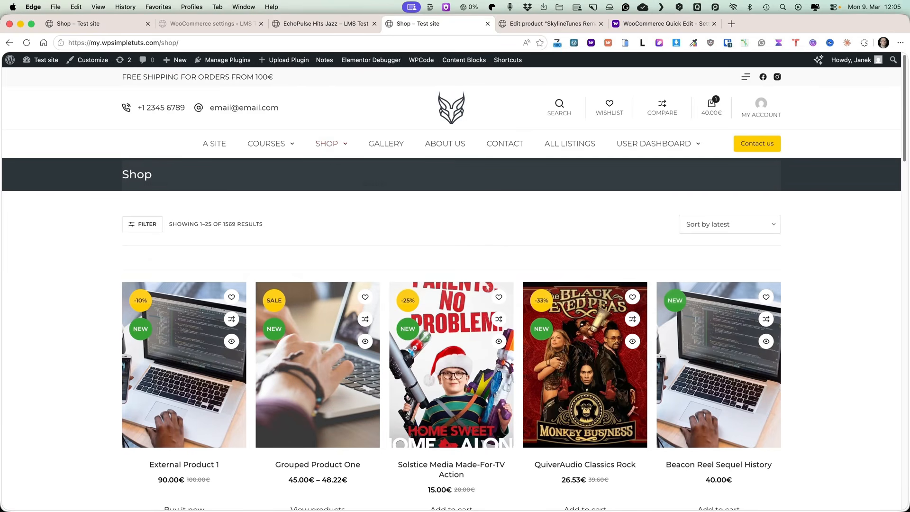
Step: Switch back to Edge and look over the product listing on the store's Shop page
scroll(49, 241, "down", 3)
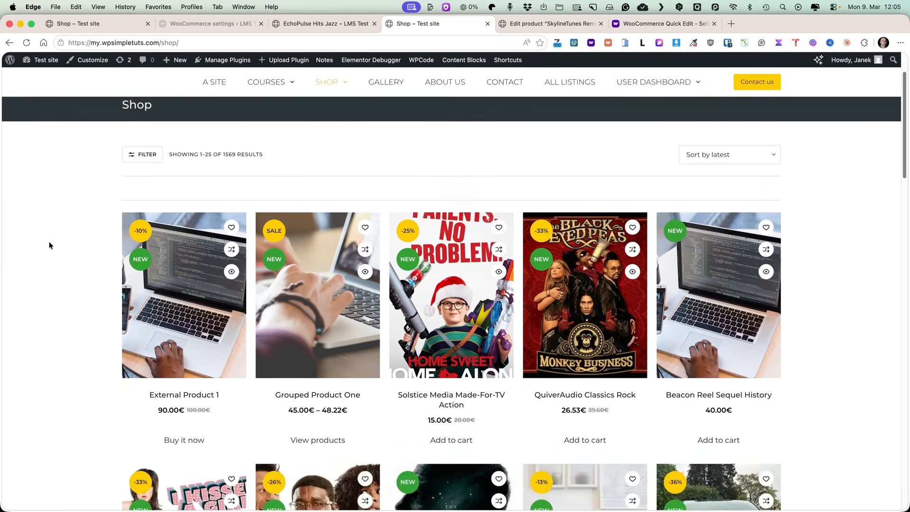